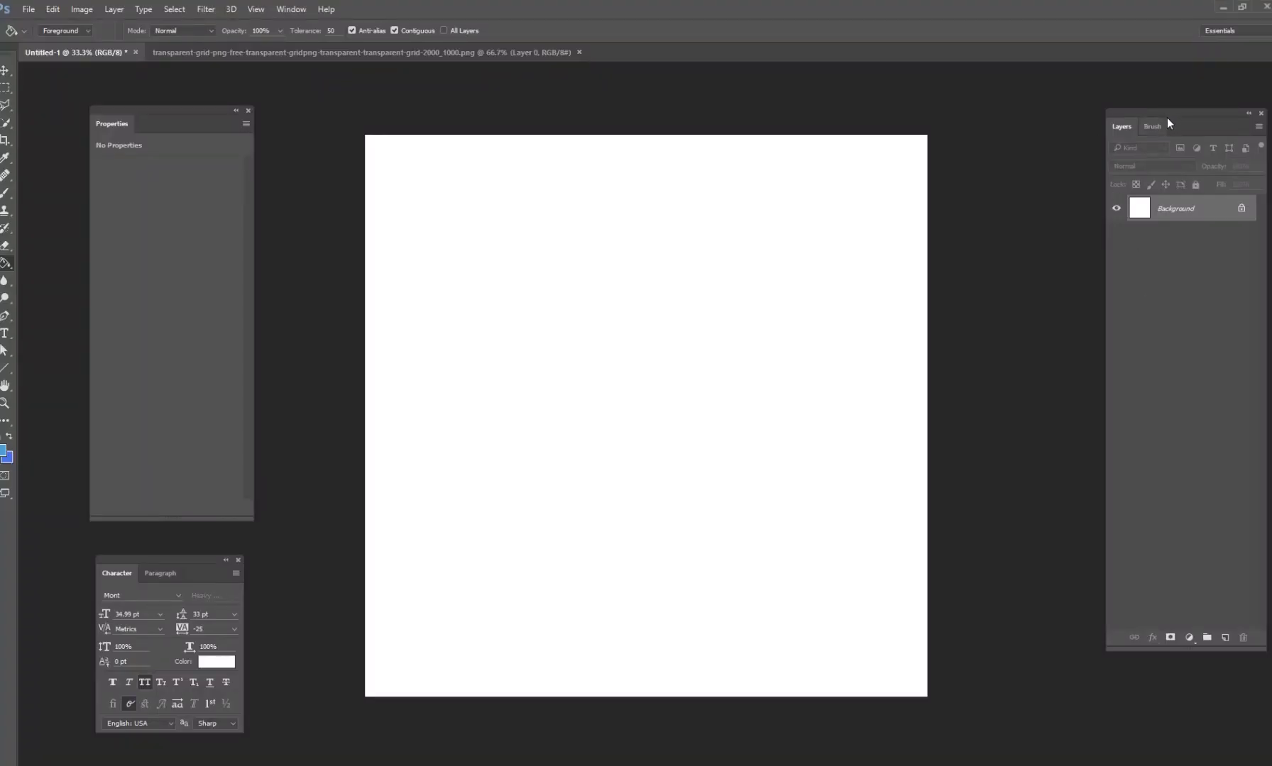
Reposition the floating Layers panel closer to the canvas.
drag(1168, 119, 1125, 107)
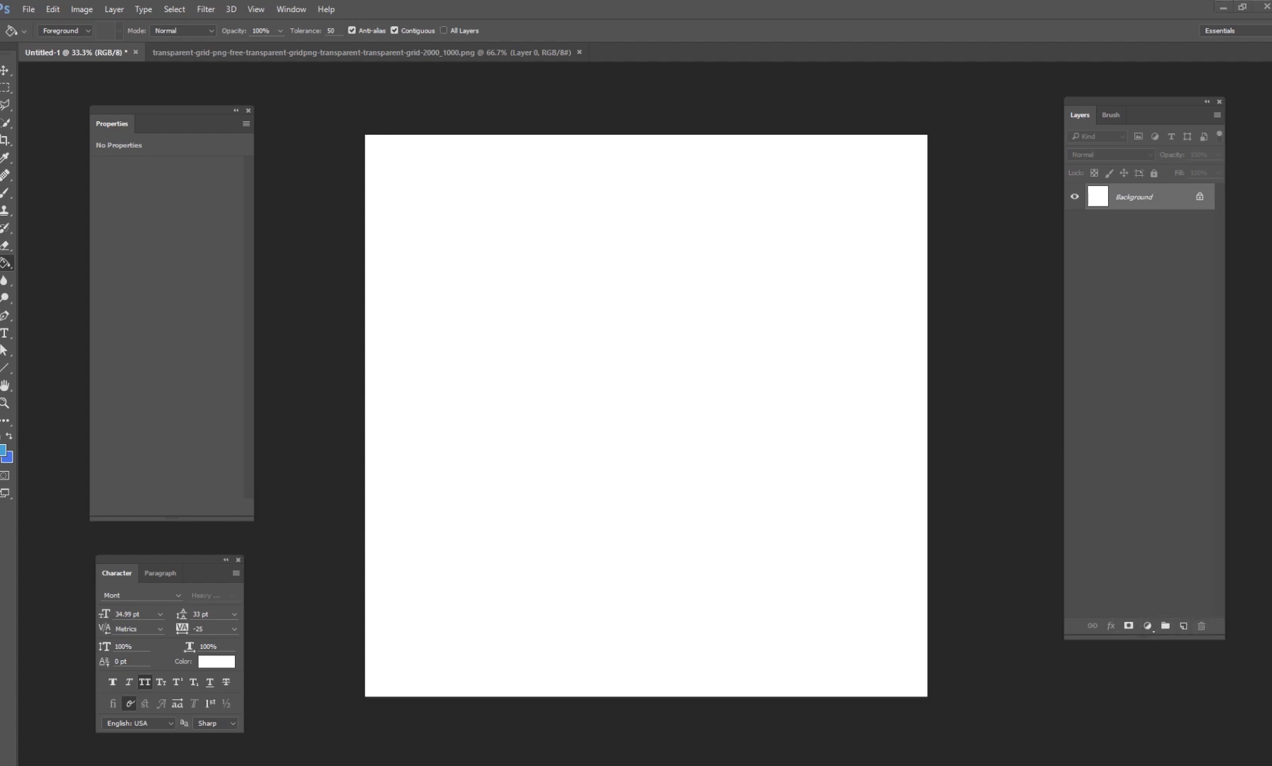
drag(1117, 103, 1107, 102)
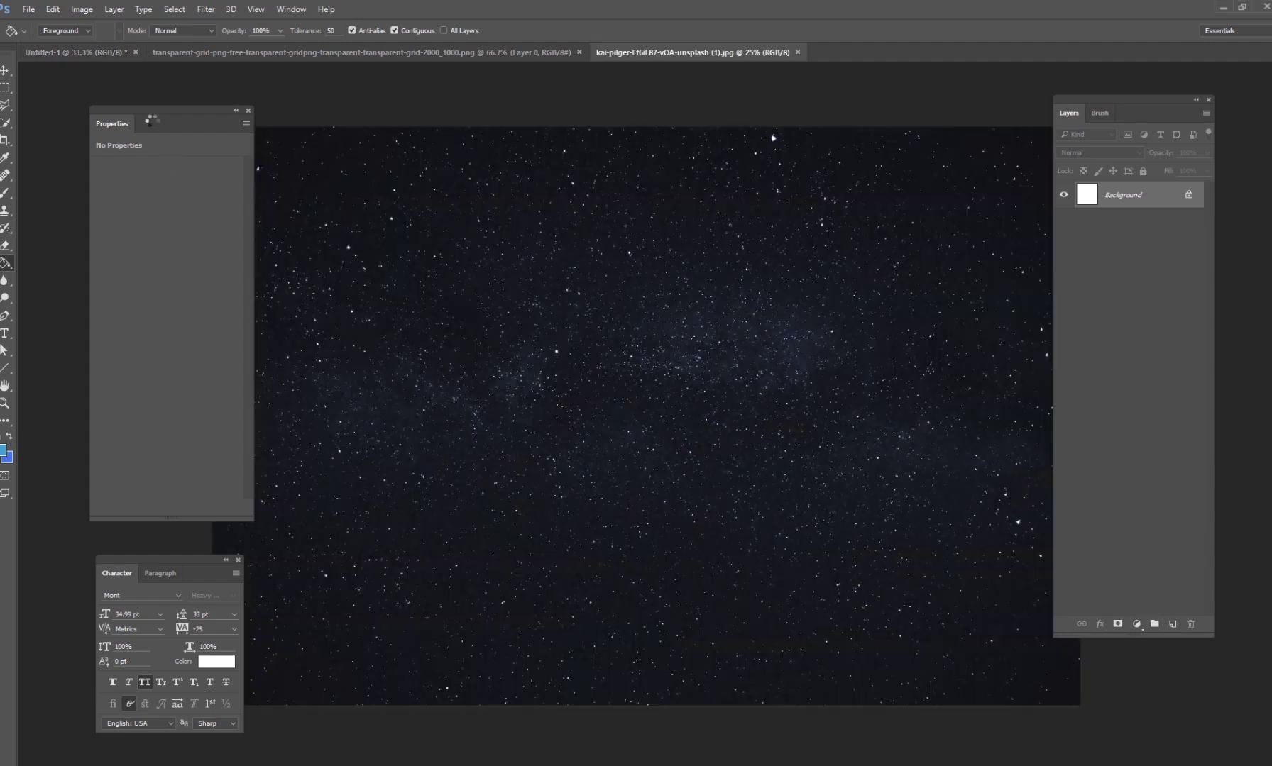
Copy the entire starry sky photo and paste it into the Untitled-1 document as a new layer.
click(174, 9)
click(175, 25)
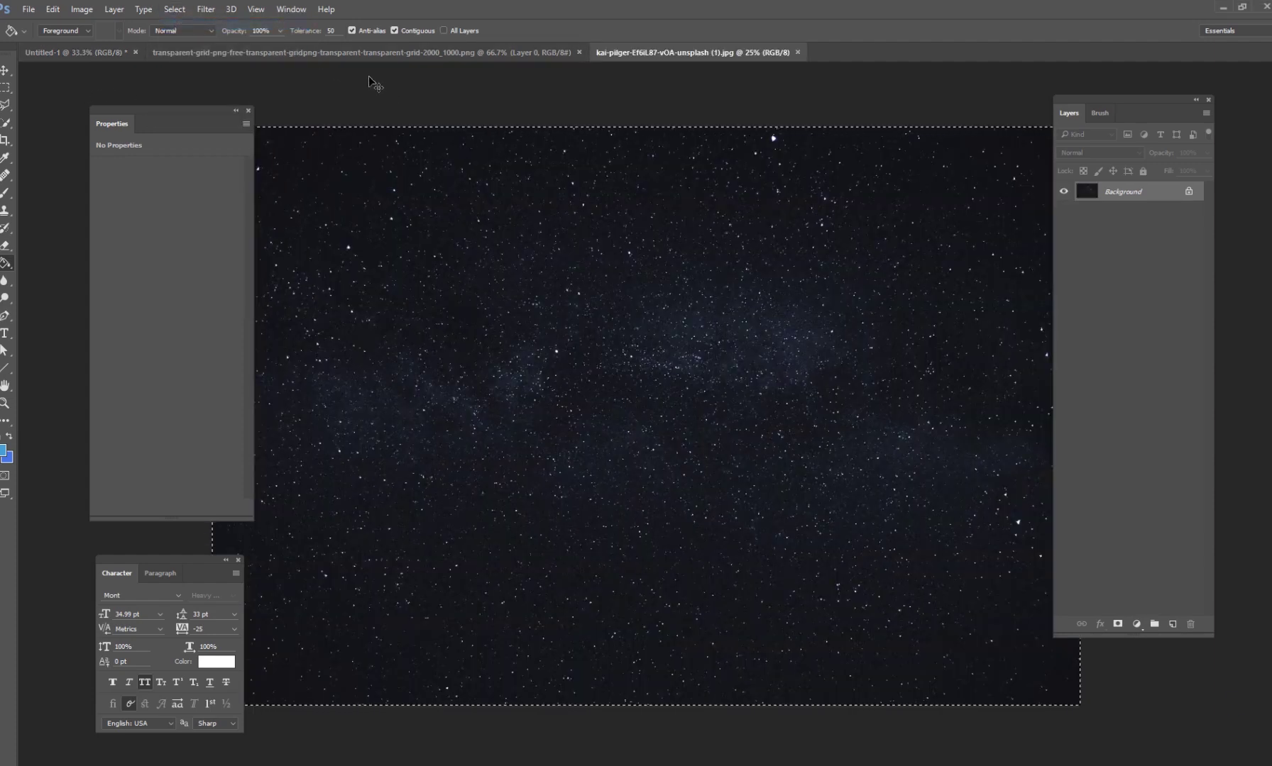
click(114, 53)
key(ctrl+v)
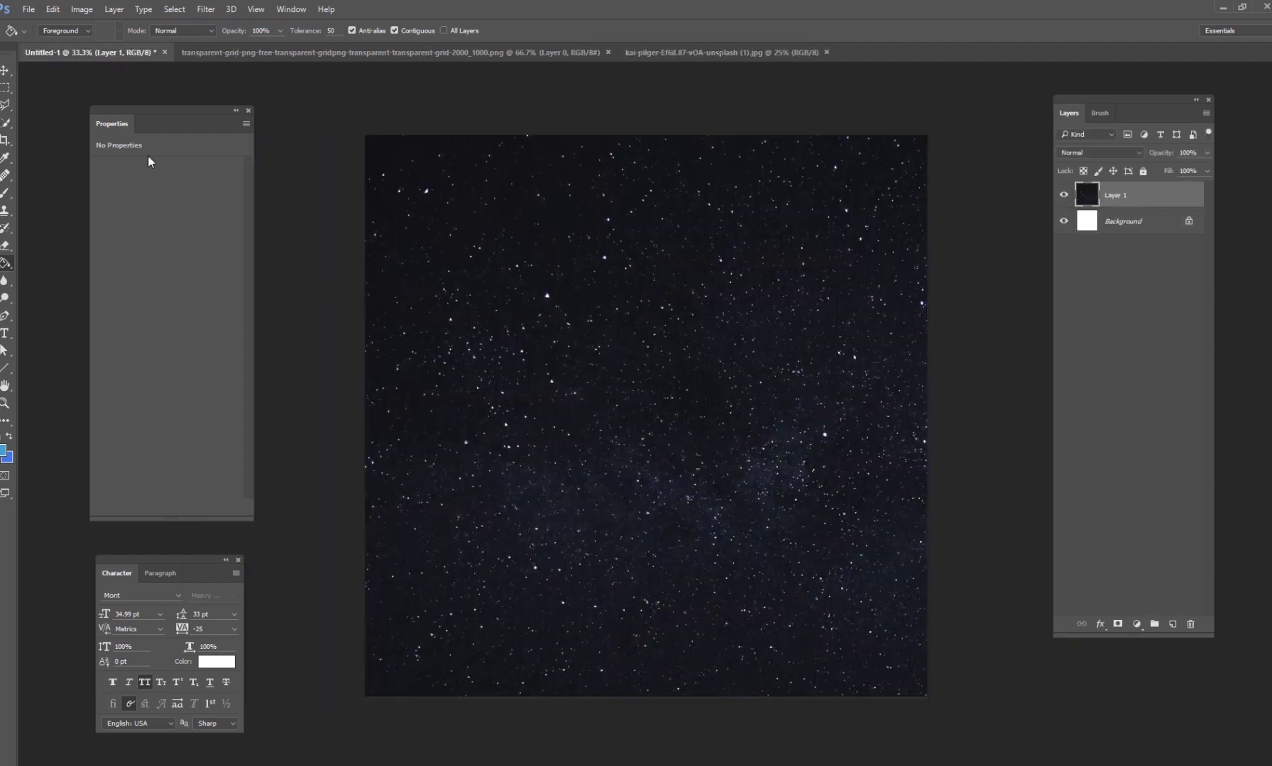
Scale the starry sky layer to about 74% width and 76% height, position it to cover the whole canvas, and deselect it.
key(ctrl+t)
drag(508, 305, 403, 293)
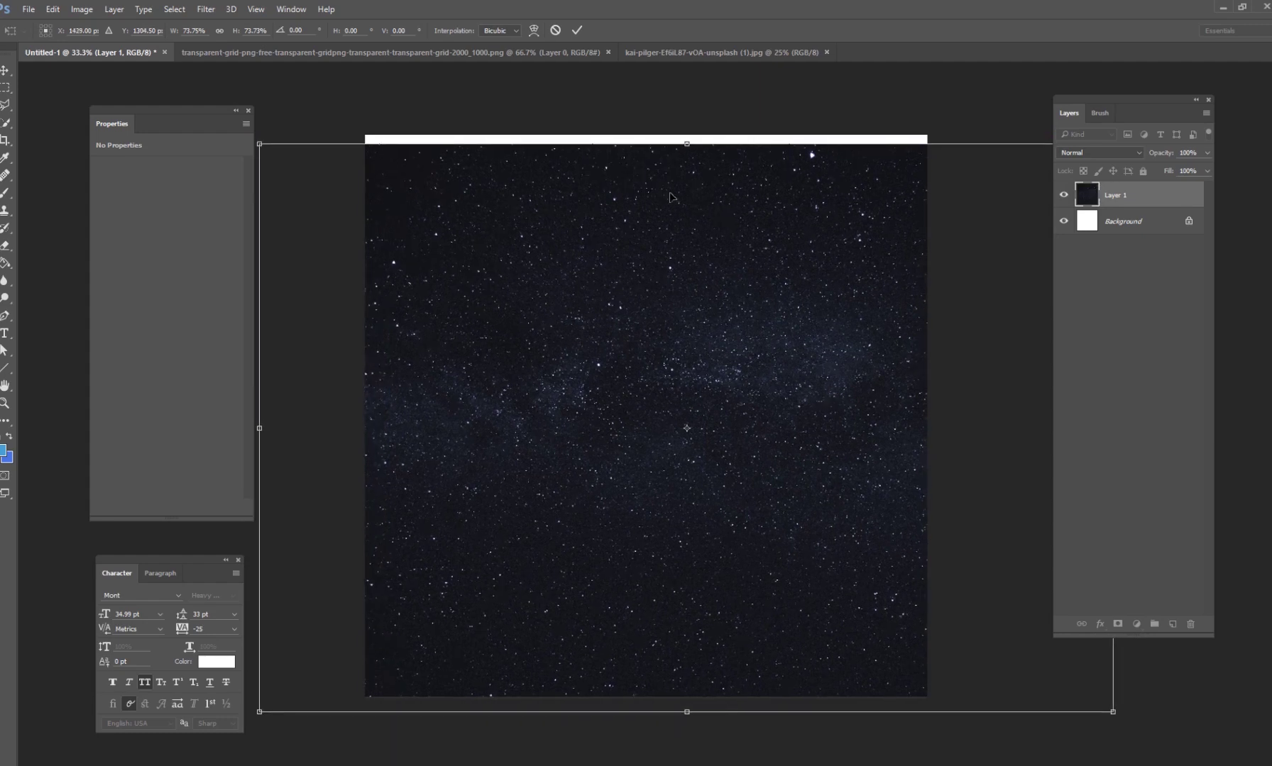
drag(687, 140, 685, 122)
drag(758, 240, 708, 230)
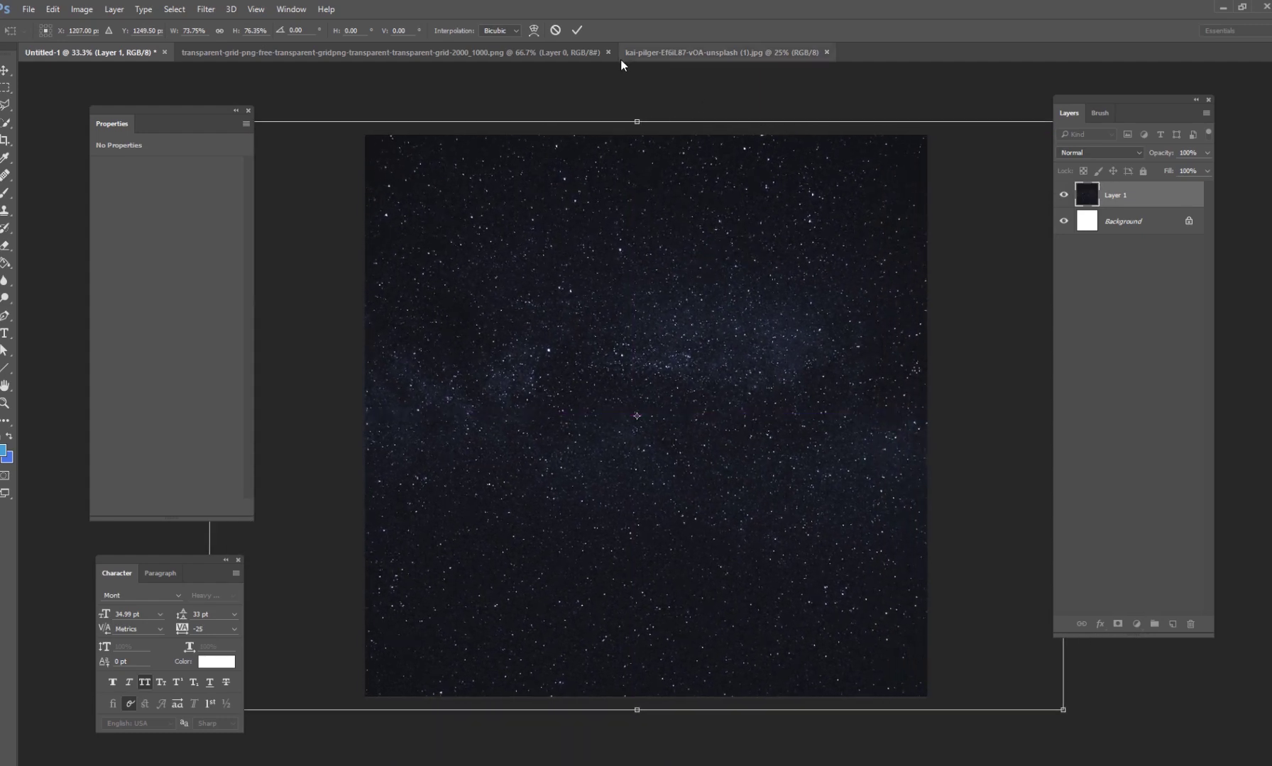
key(Return)
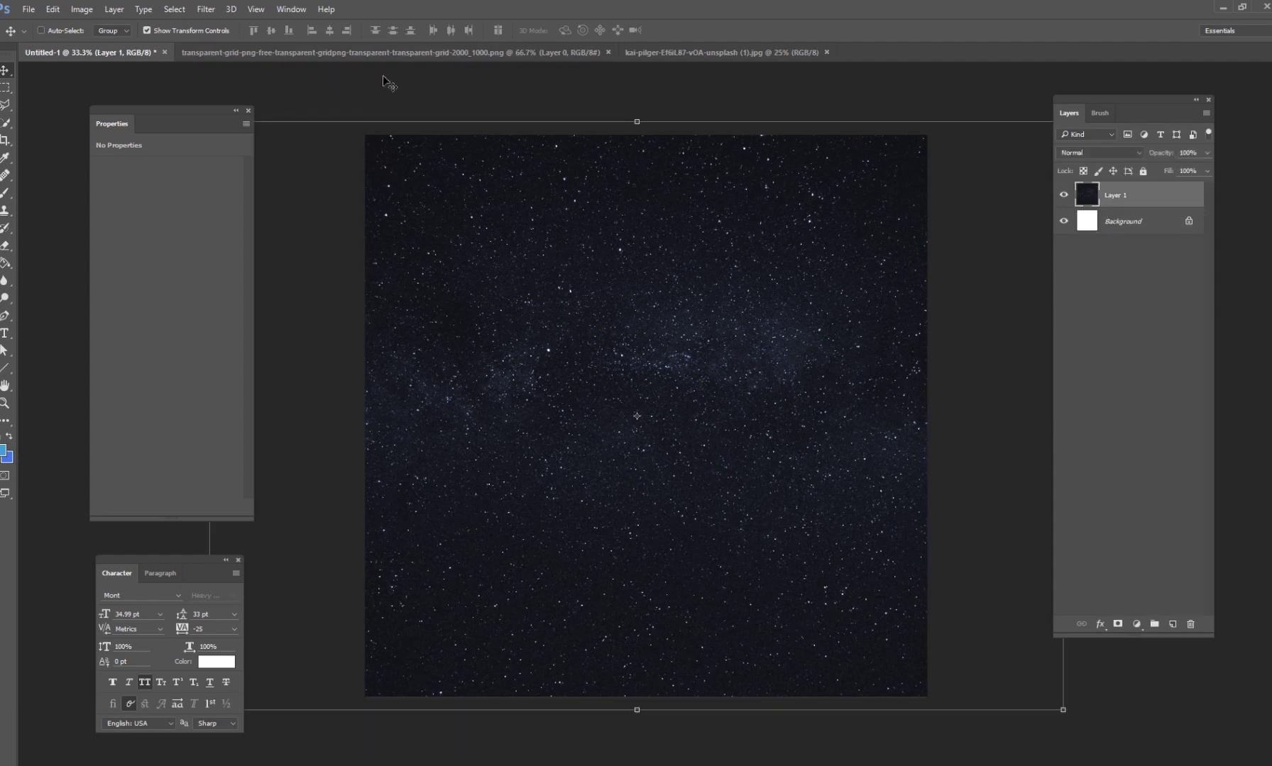
click(1150, 453)
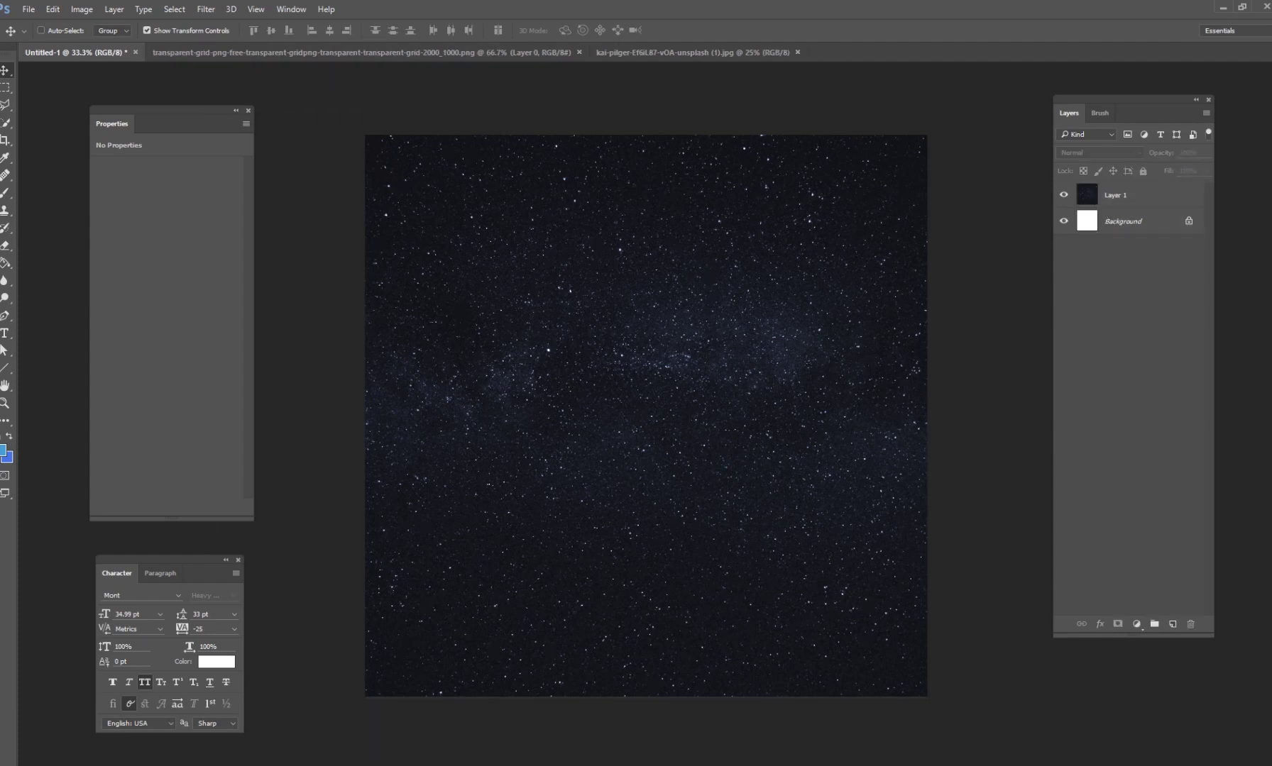
Bring the transparent grid image into the Untitled-1 document as a layer above the starry sky.
click(422, 54)
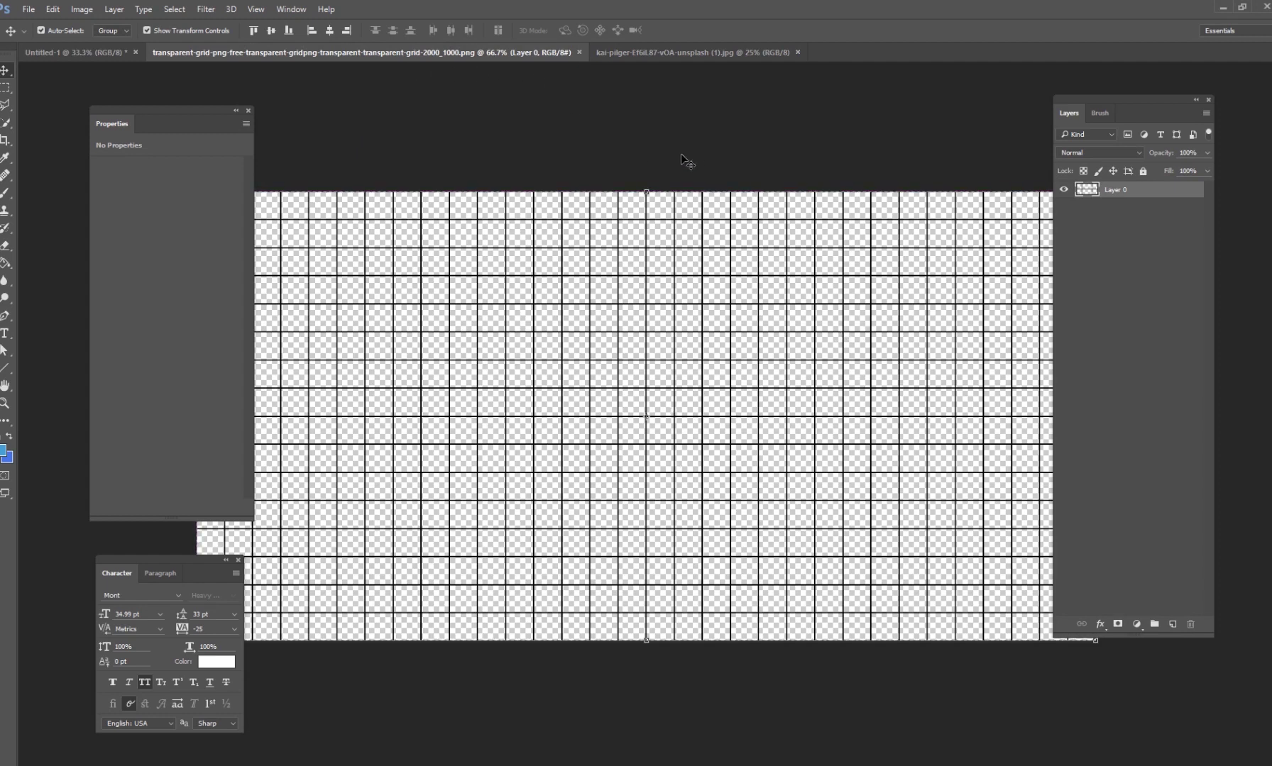
drag(429, 226, 987, 365)
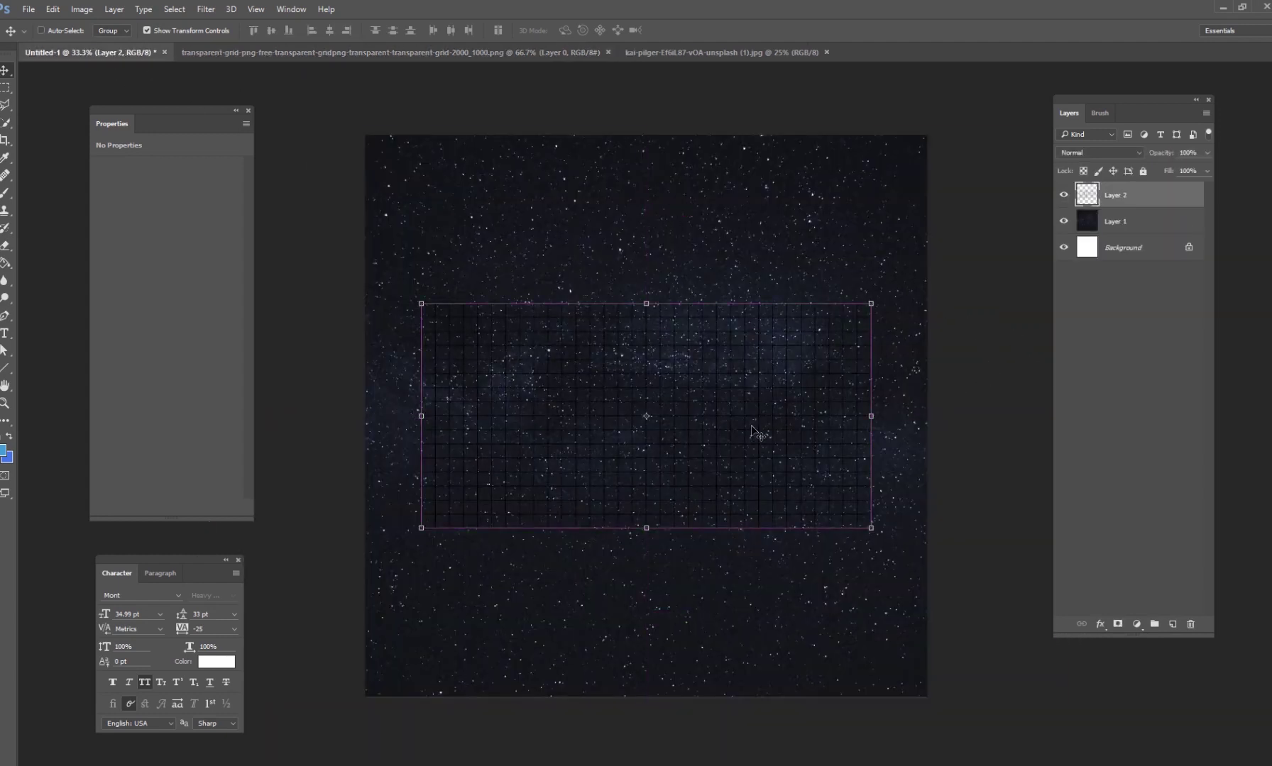
drag(753, 428, 743, 489)
Invert the grid's lines to white and place the grid over the lower half of the canvas.
key(ctrl+i)
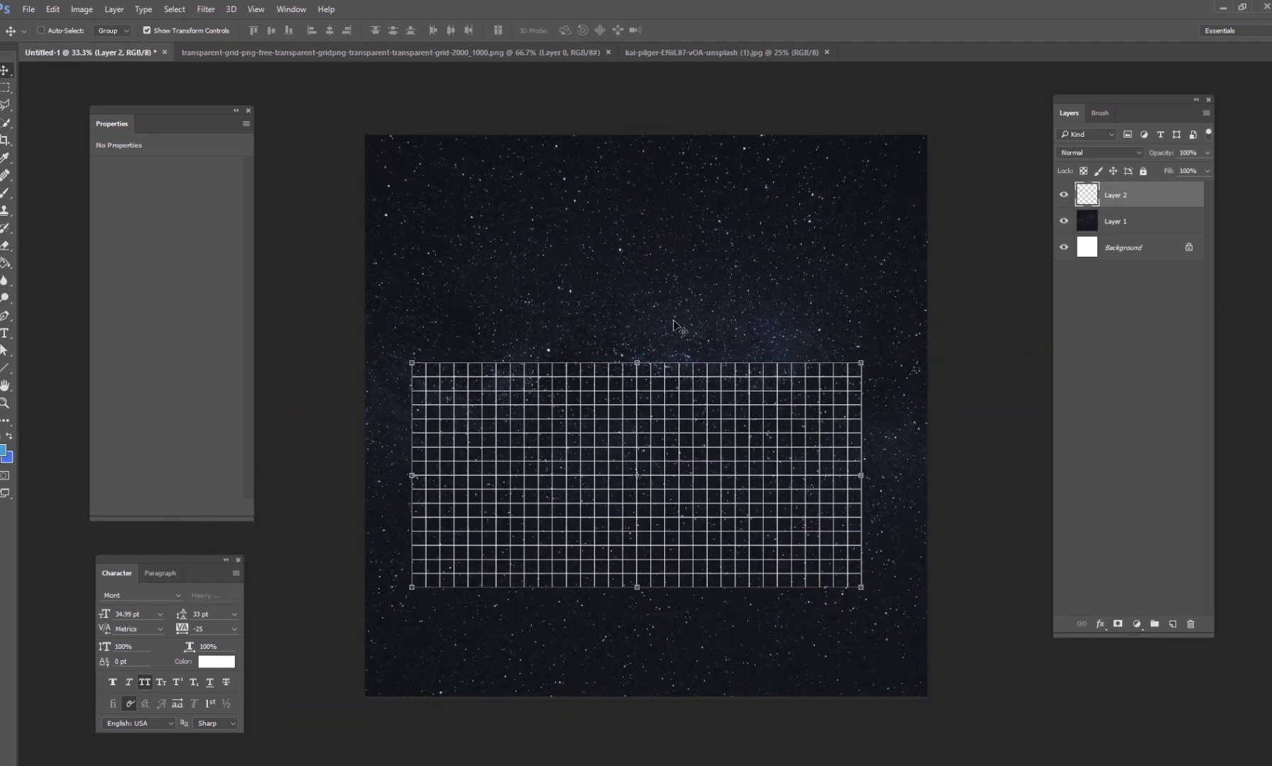
mouse_move(708, 522)
mouse_down()
mouse_move(694, 499)
mouse_move(700, 540)
mouse_up()
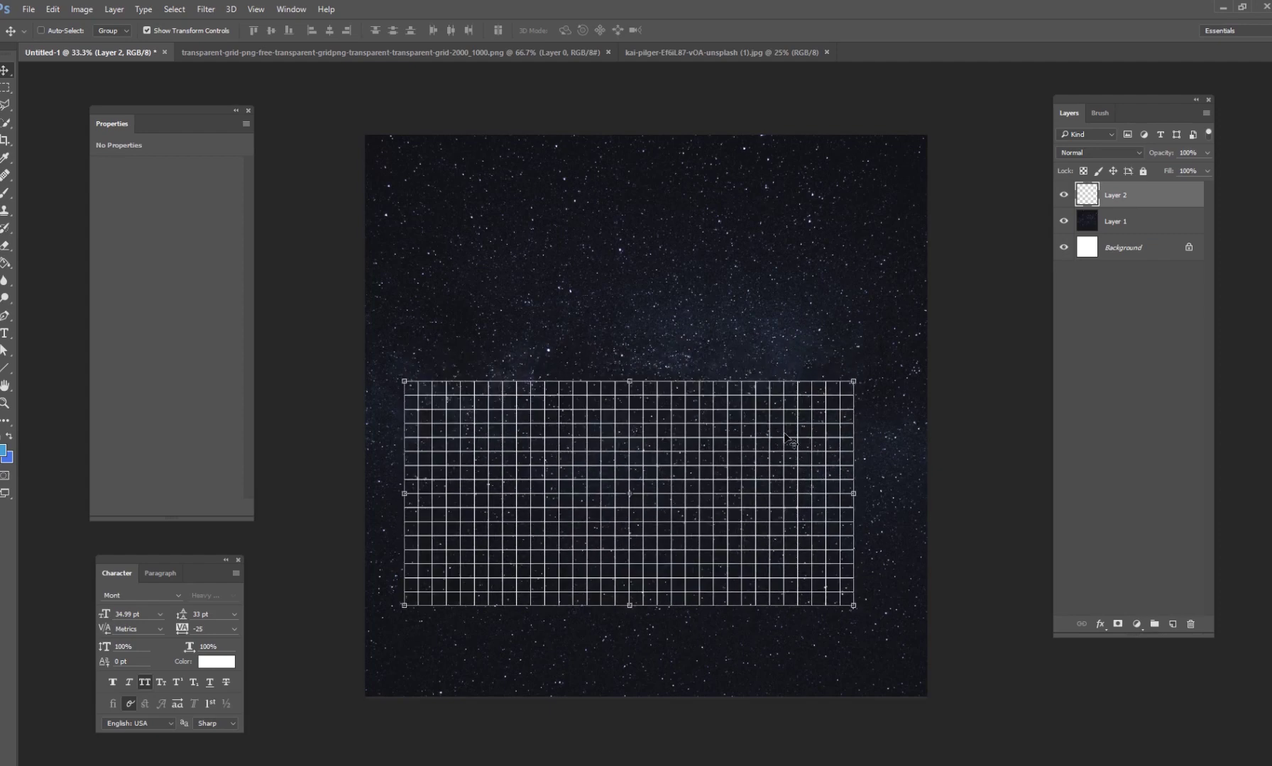
drag(775, 532, 816, 553)
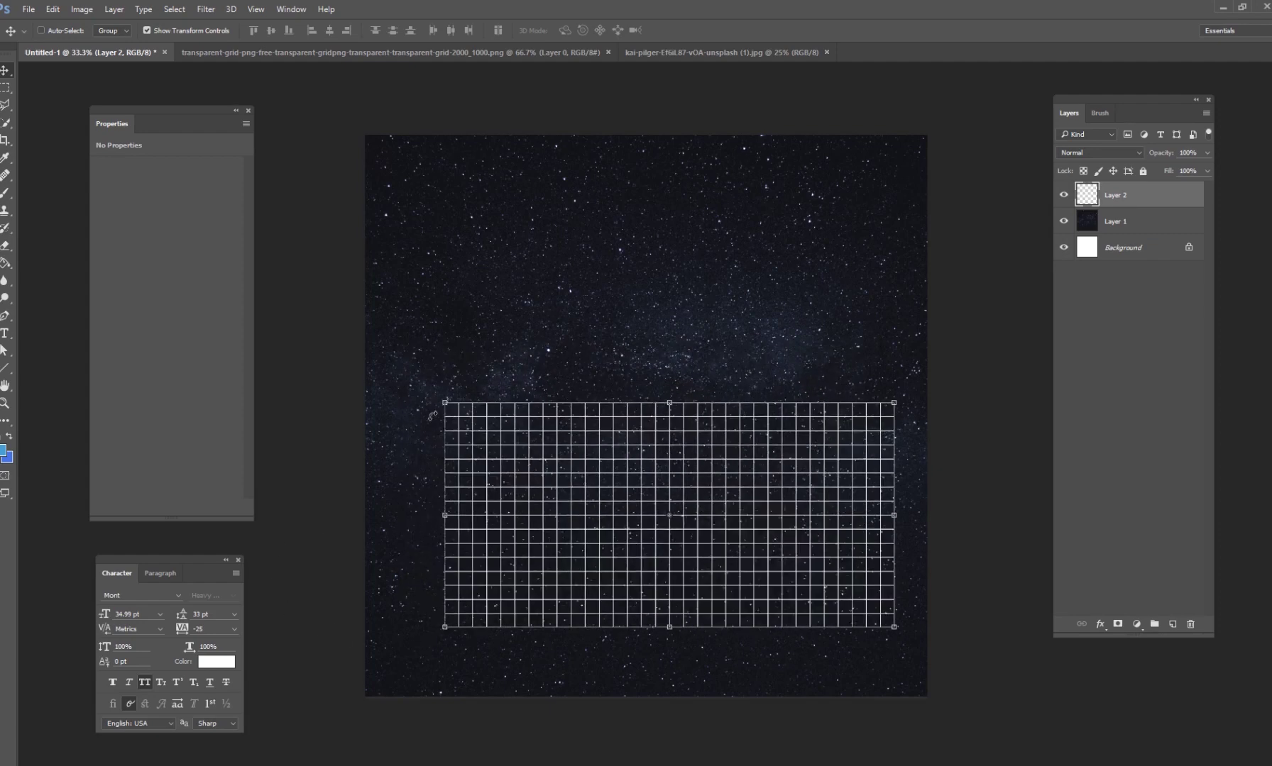
Distort the grid into a perspective floor by pulling both bottom corners far outside the canvas.
key(ctrl+minus)
key(ctrl)
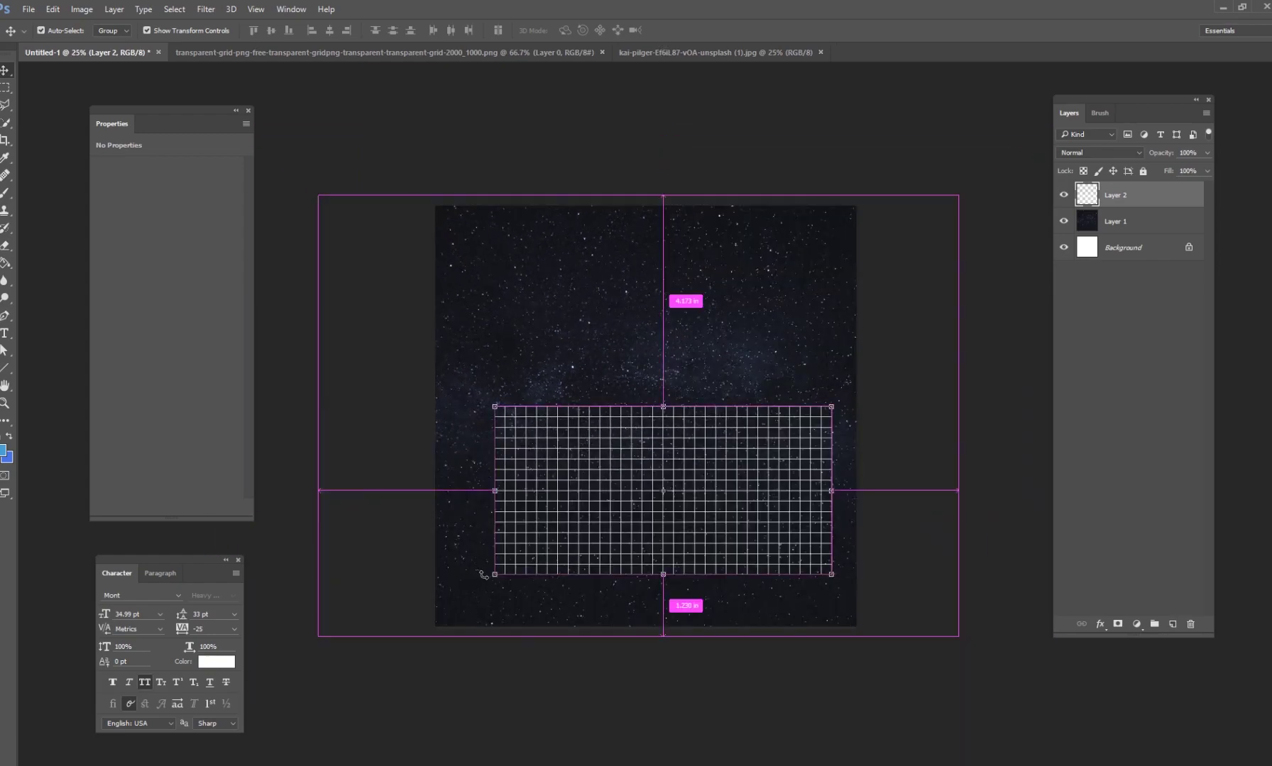
drag(491, 577, 261, 665)
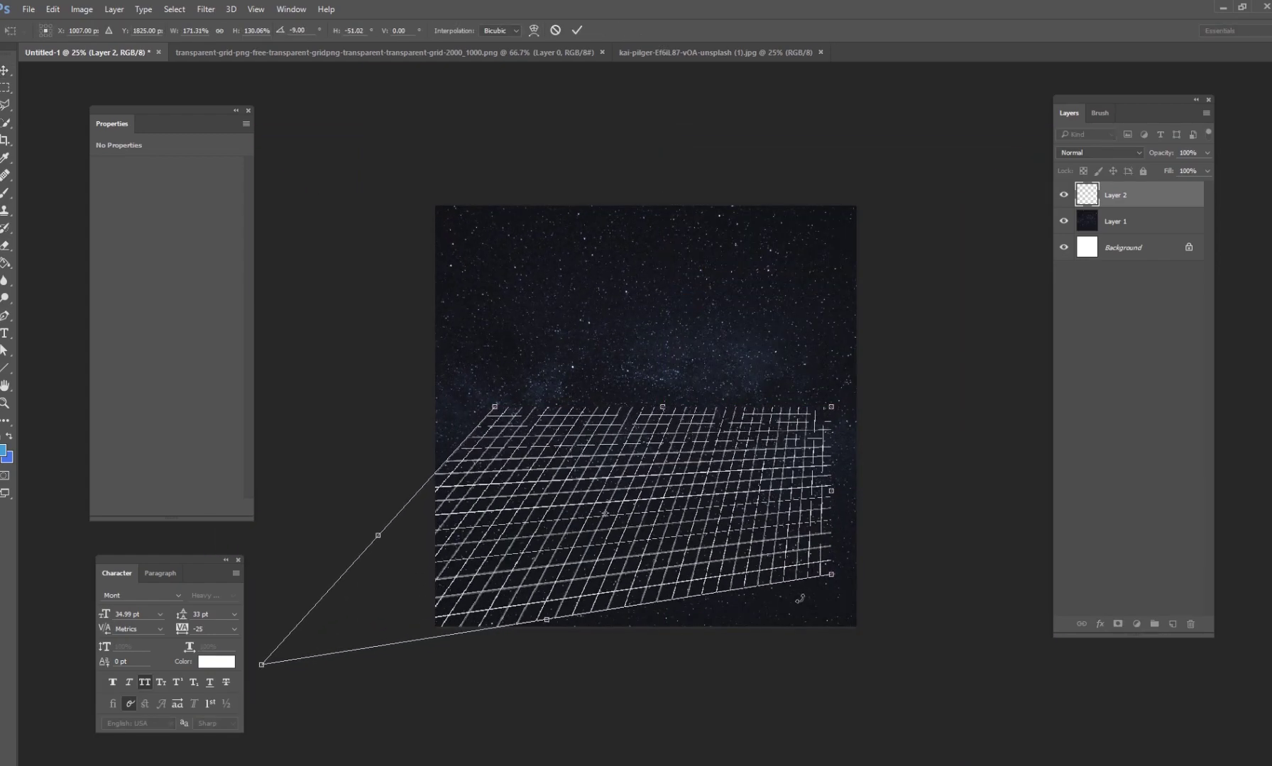
drag(828, 581, 1156, 686)
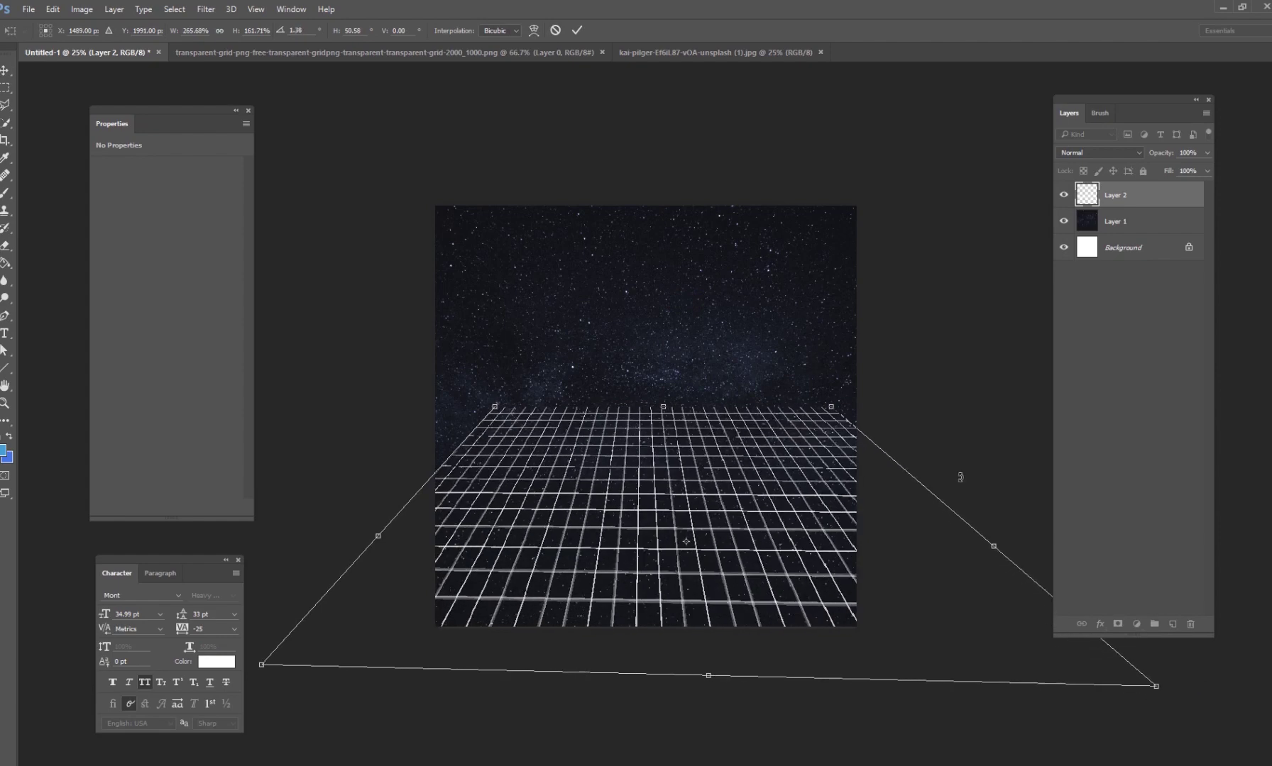
Adjust the grid's two top corners so its far edge runs level across the full canvas width at mid-height.
drag(821, 410, 854, 407)
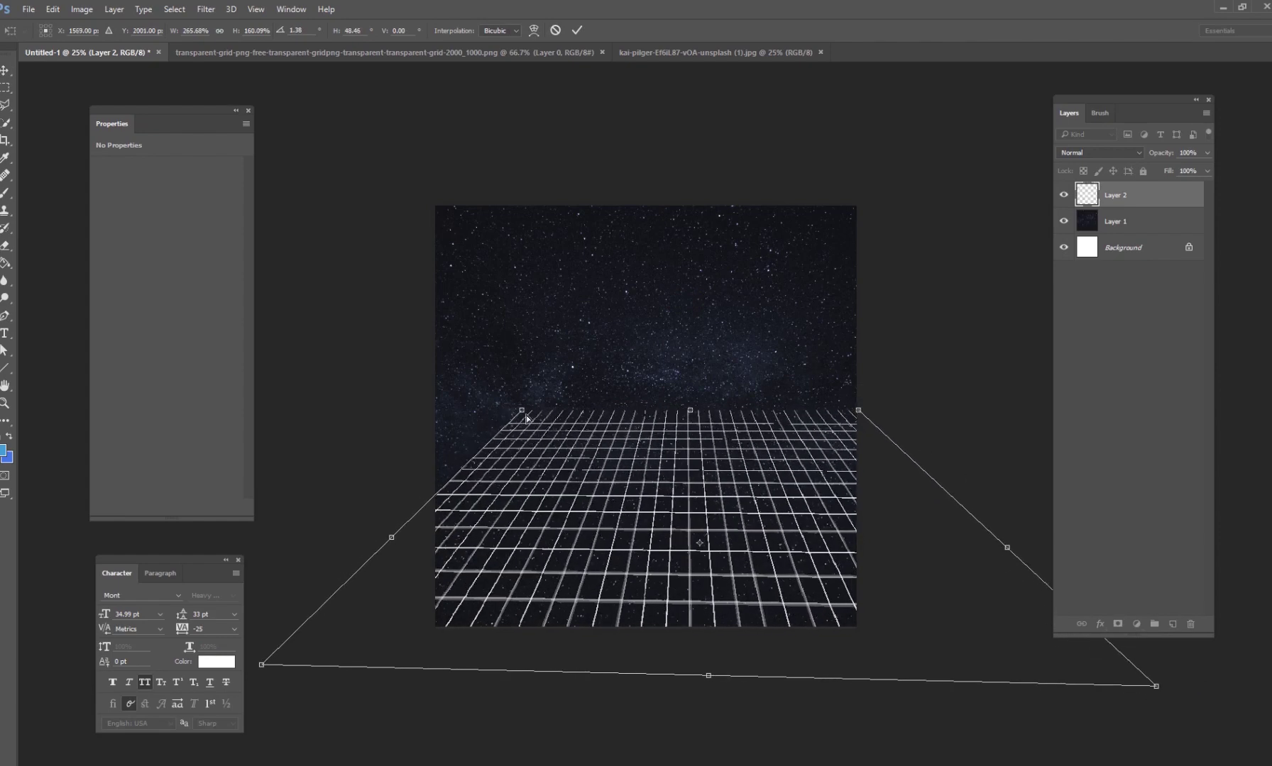
drag(526, 418, 442, 422)
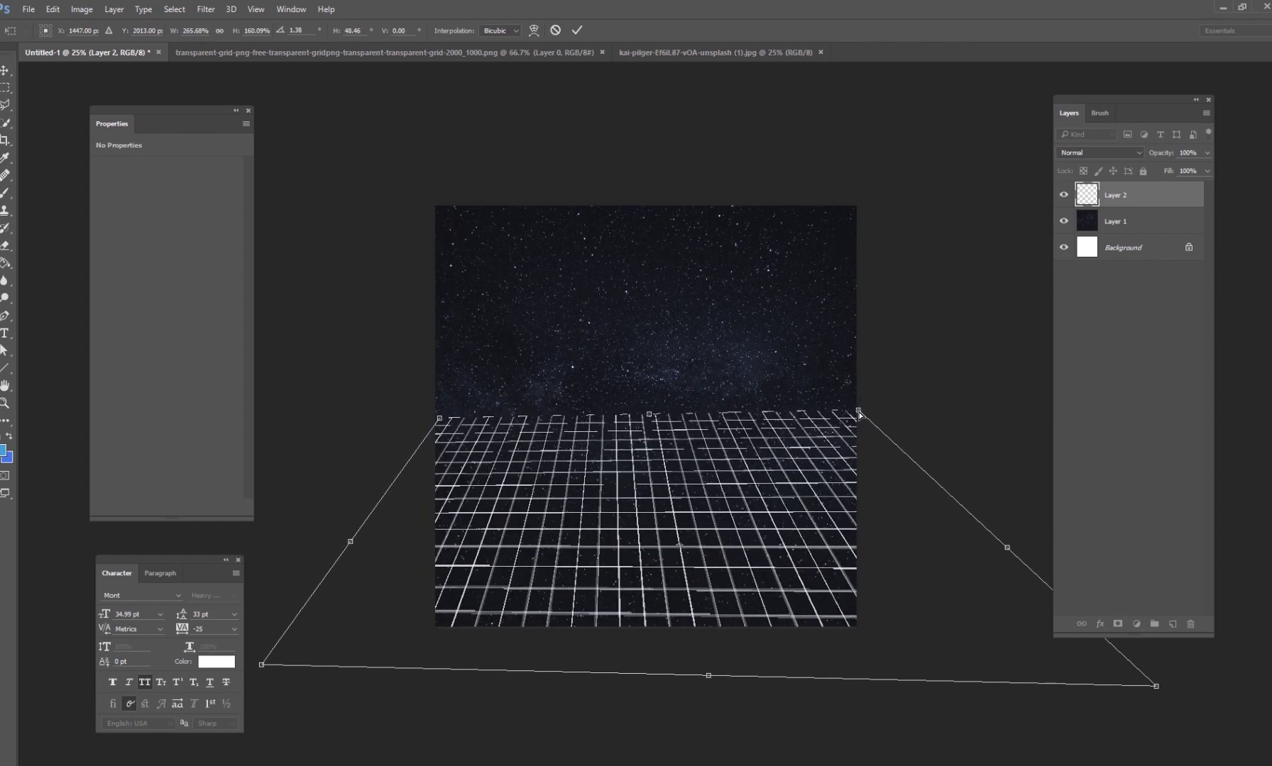
drag(860, 415, 867, 419)
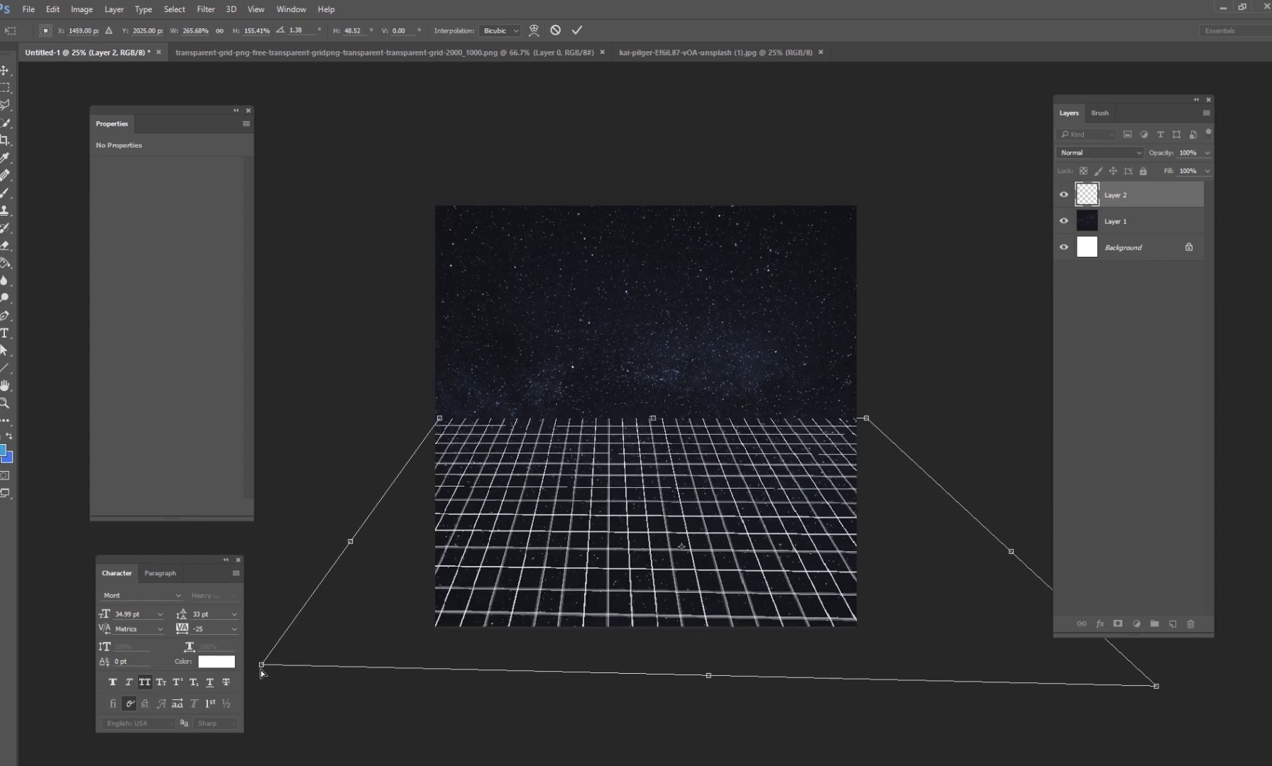
Widen and level the grid's bottom corners, raise its bottom edge to just below the canvas, and apply the distortion.
drag(261, 671, 121, 678)
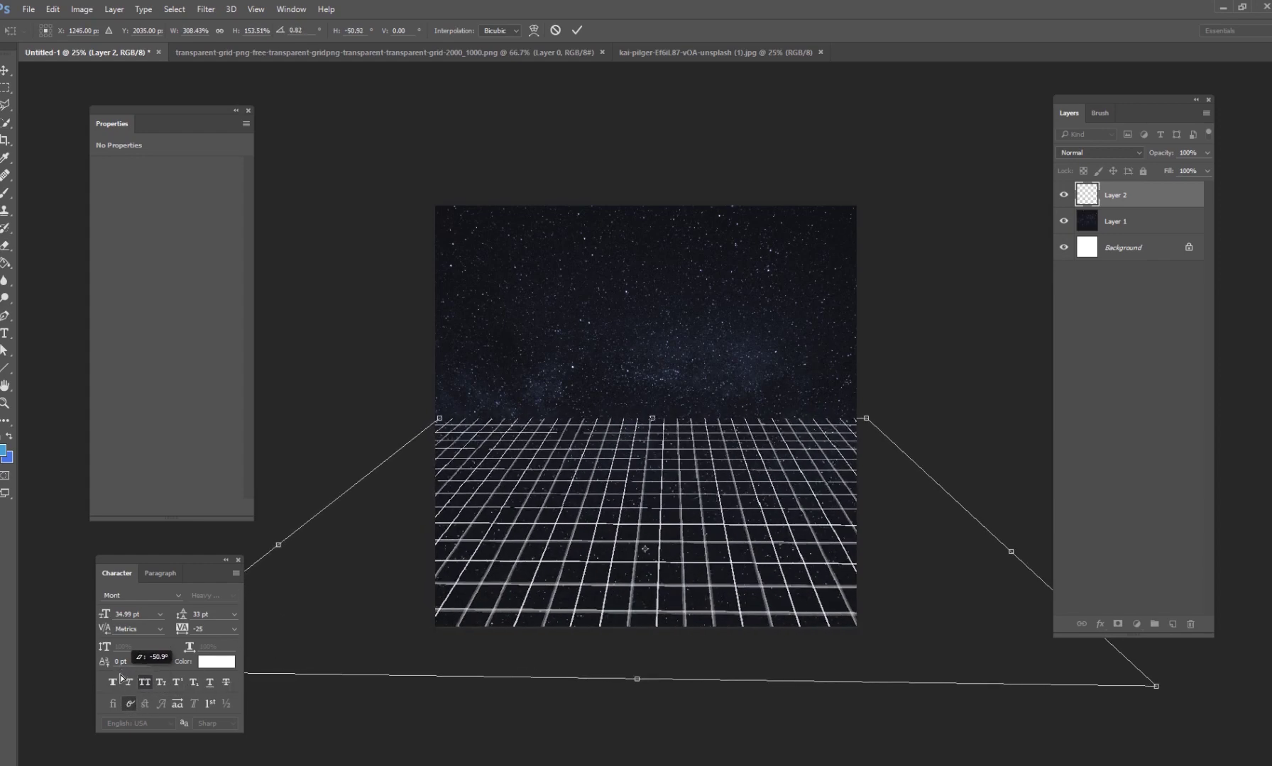
drag(1156, 687, 1195, 659)
drag(189, 563, 171, 372)
mouse_move(123, 672)
mouse_down()
mouse_move(122, 658)
mouse_move(139, 663)
mouse_up()
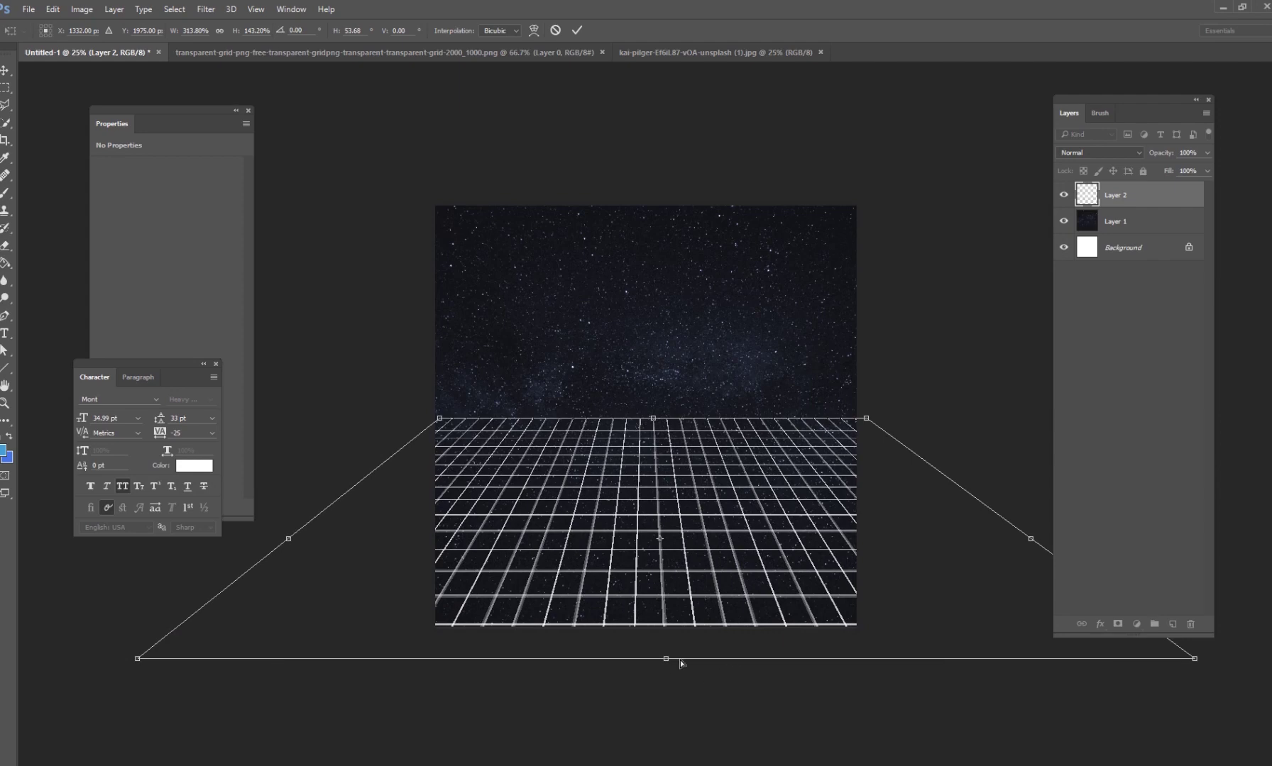
drag(668, 660, 654, 631)
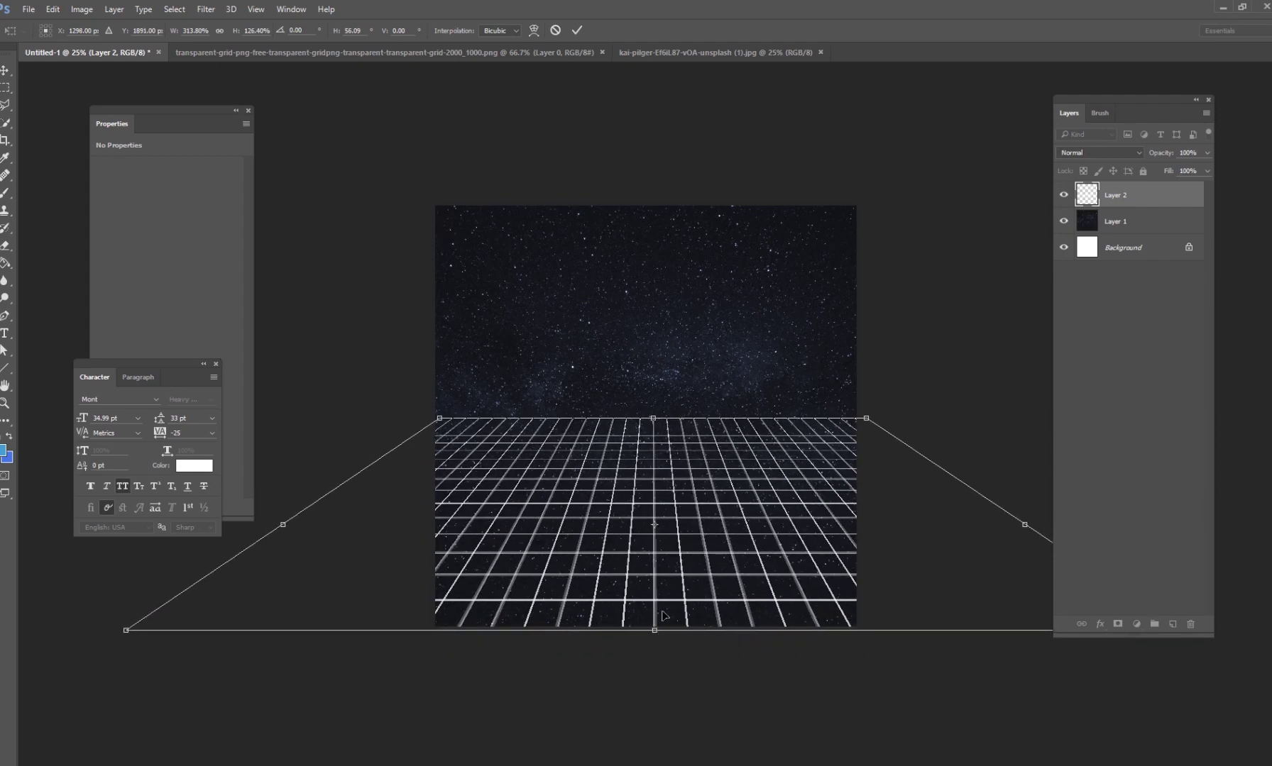
drag(865, 420, 864, 416)
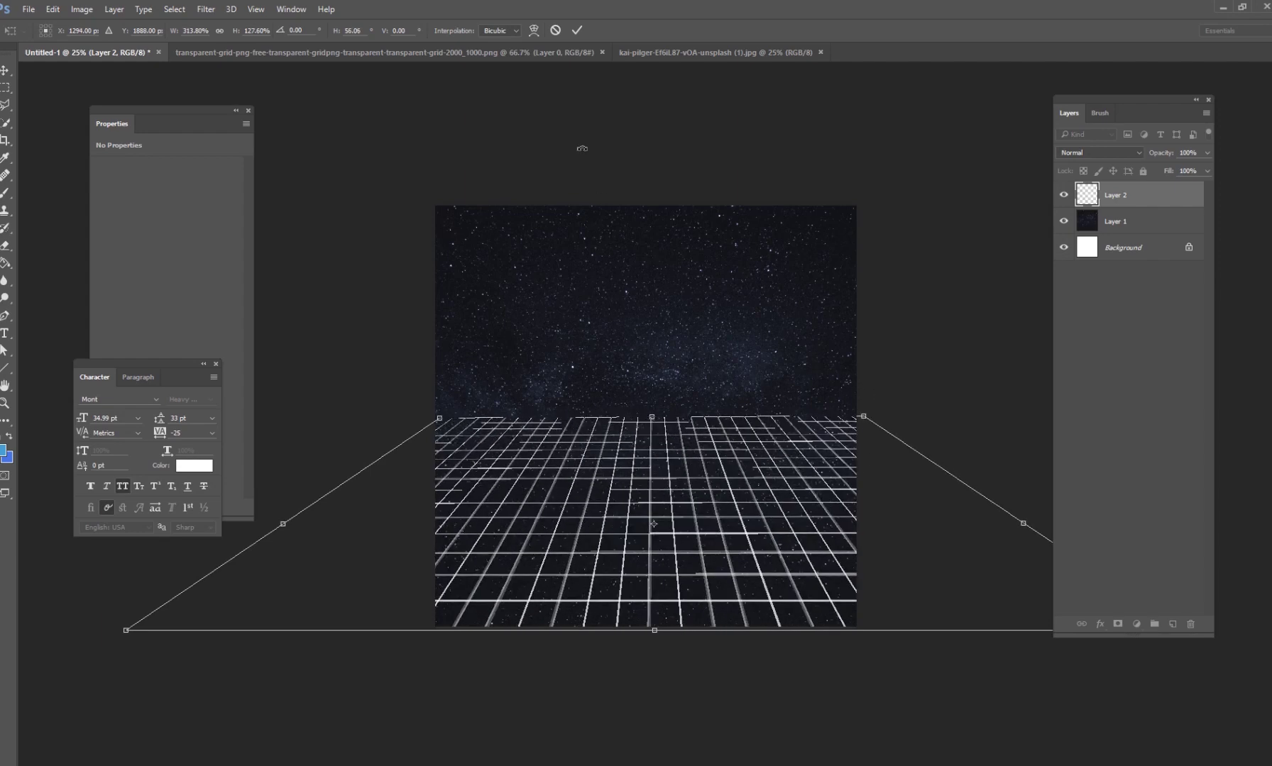
click(577, 30)
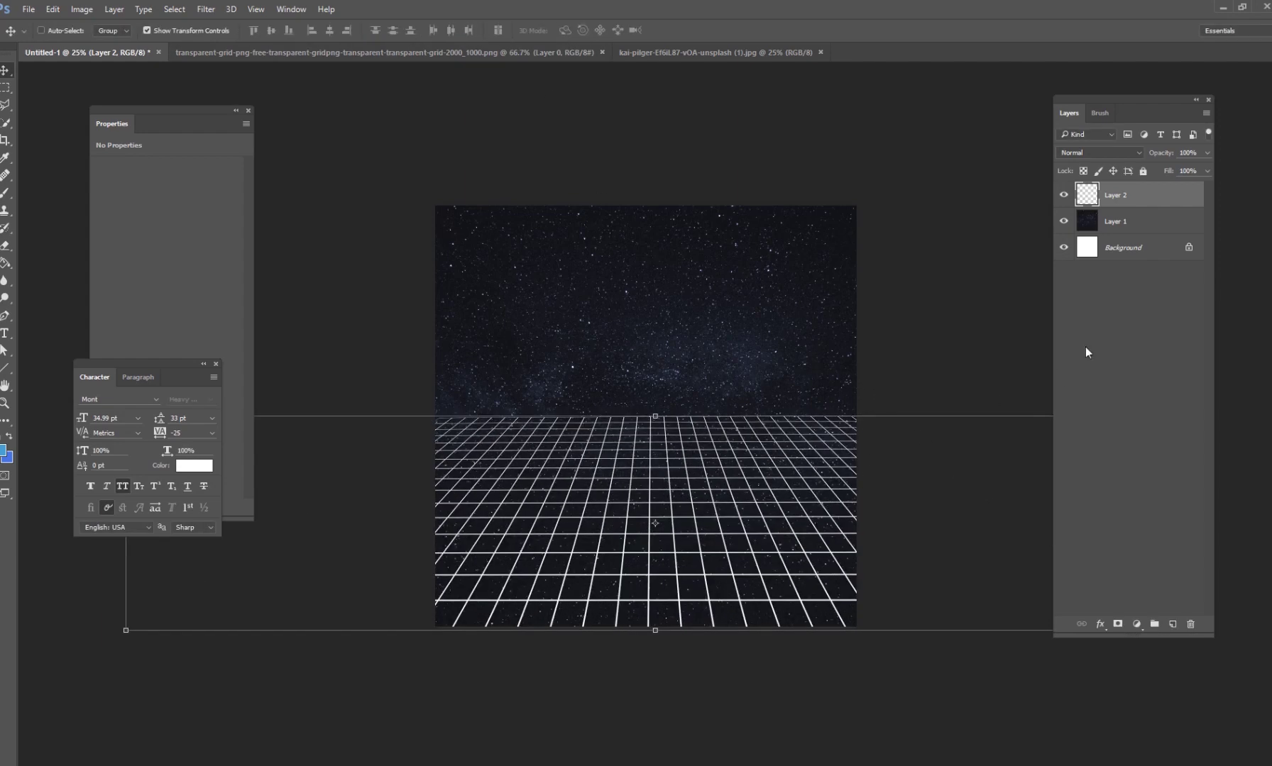
Add a new layer clipped to the grid layer and set the foreground colour to purple #b228df.
click(1172, 624)
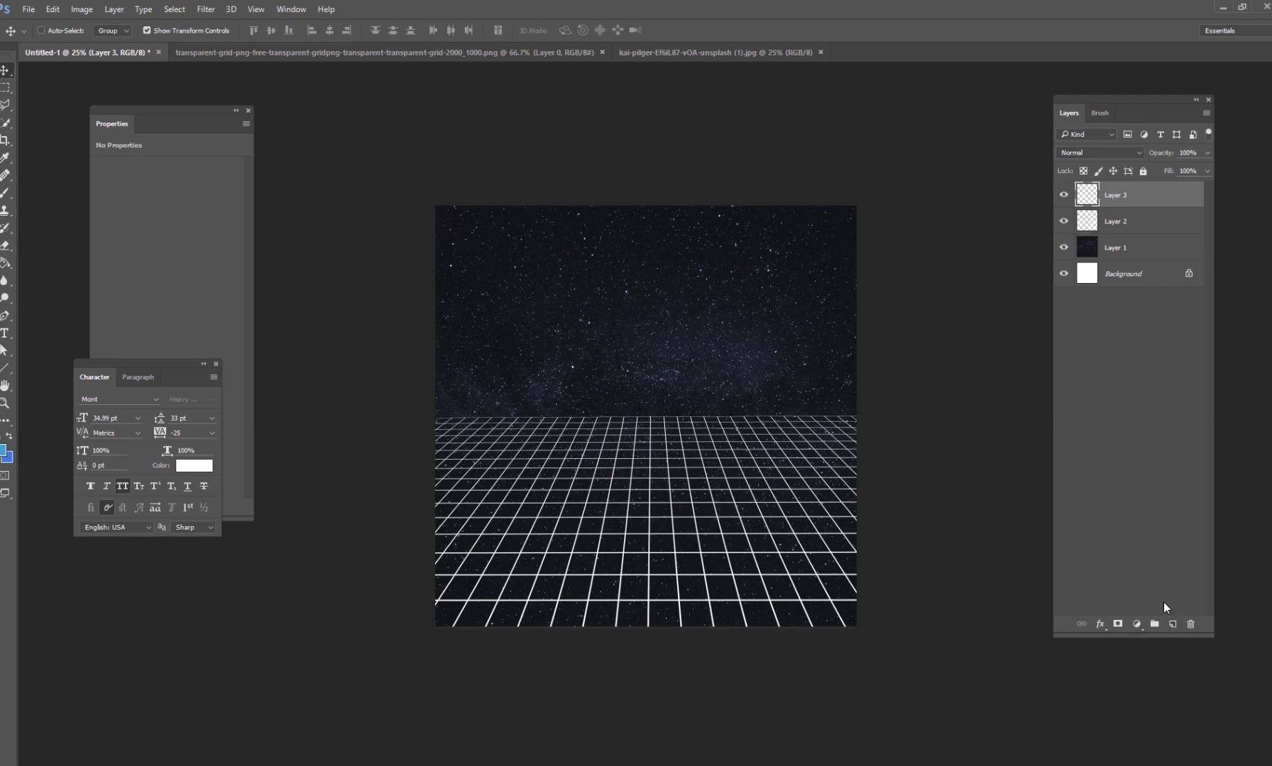
key(ctrl+alt+g)
click(6, 158)
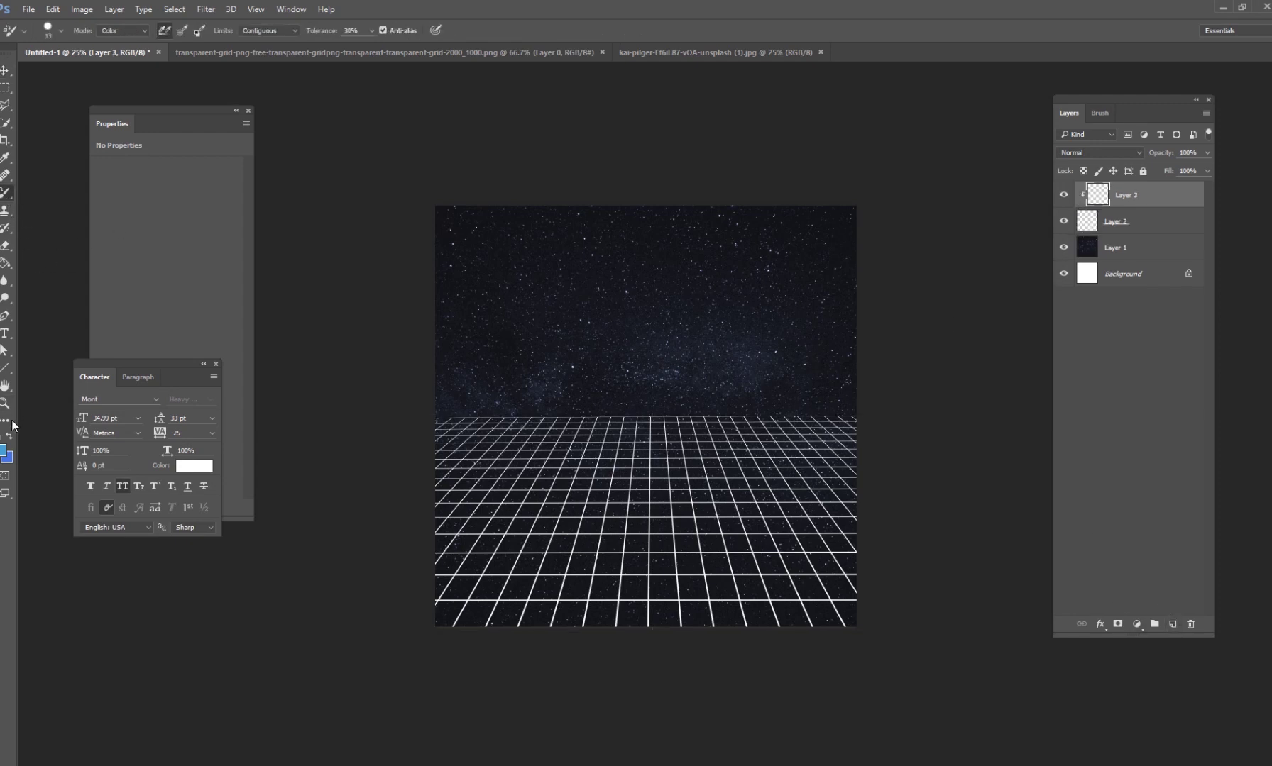
click(4, 451)
click(315, 446)
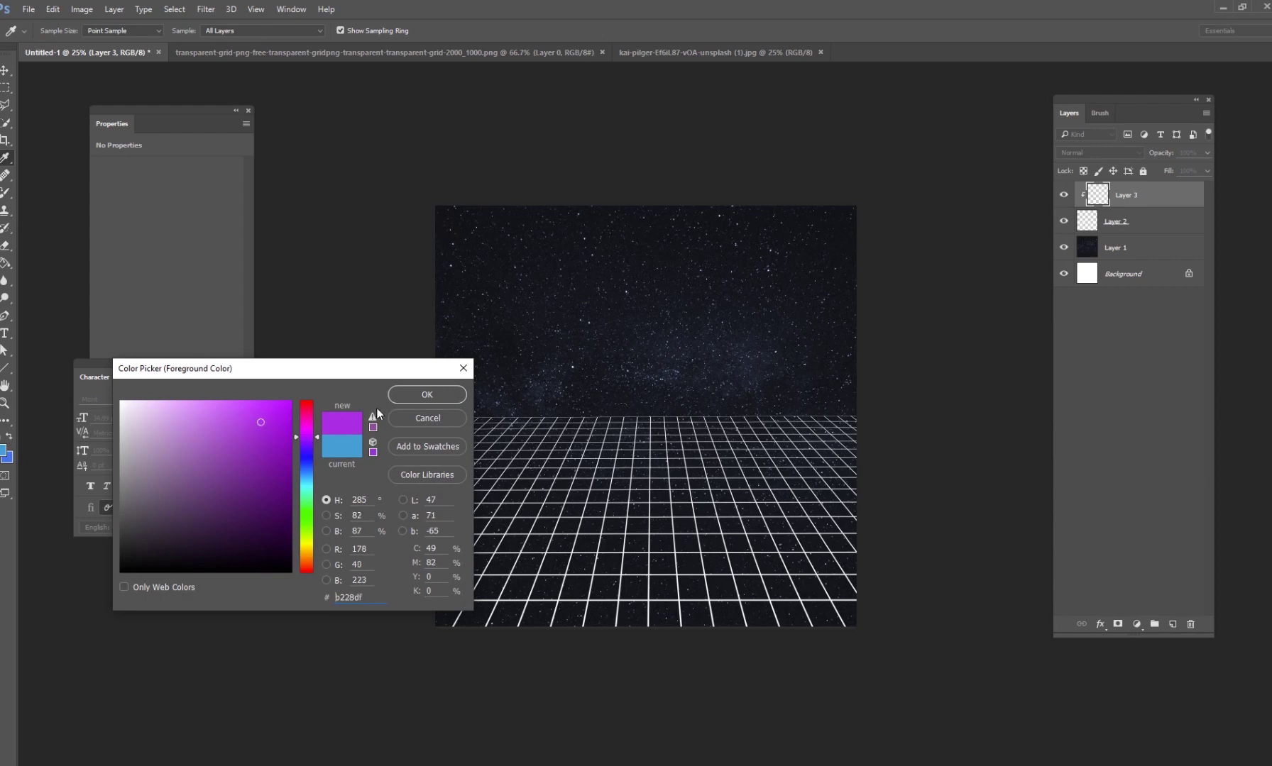
click(426, 394)
Paint all the grid lines purple on the clipped layer with a soft 417 px brush.
right_click(6, 193)
click(76, 193)
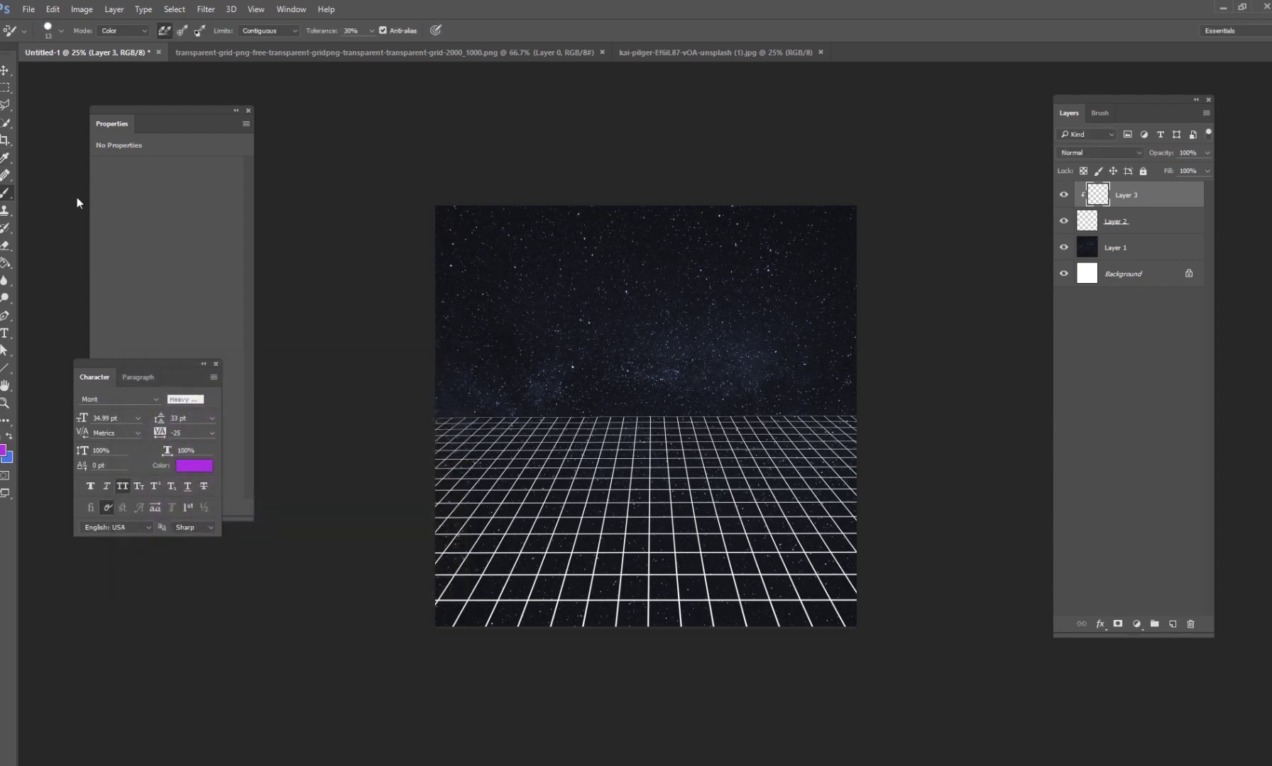
right_click(719, 401)
click(850, 430)
mouse_move(572, 484)
mouse_down()
mouse_move(586, 476)
mouse_move(453, 409)
mouse_move(631, 415)
mouse_move(802, 652)
mouse_move(888, 457)
mouse_up()
right_click(617, 462)
click(757, 491)
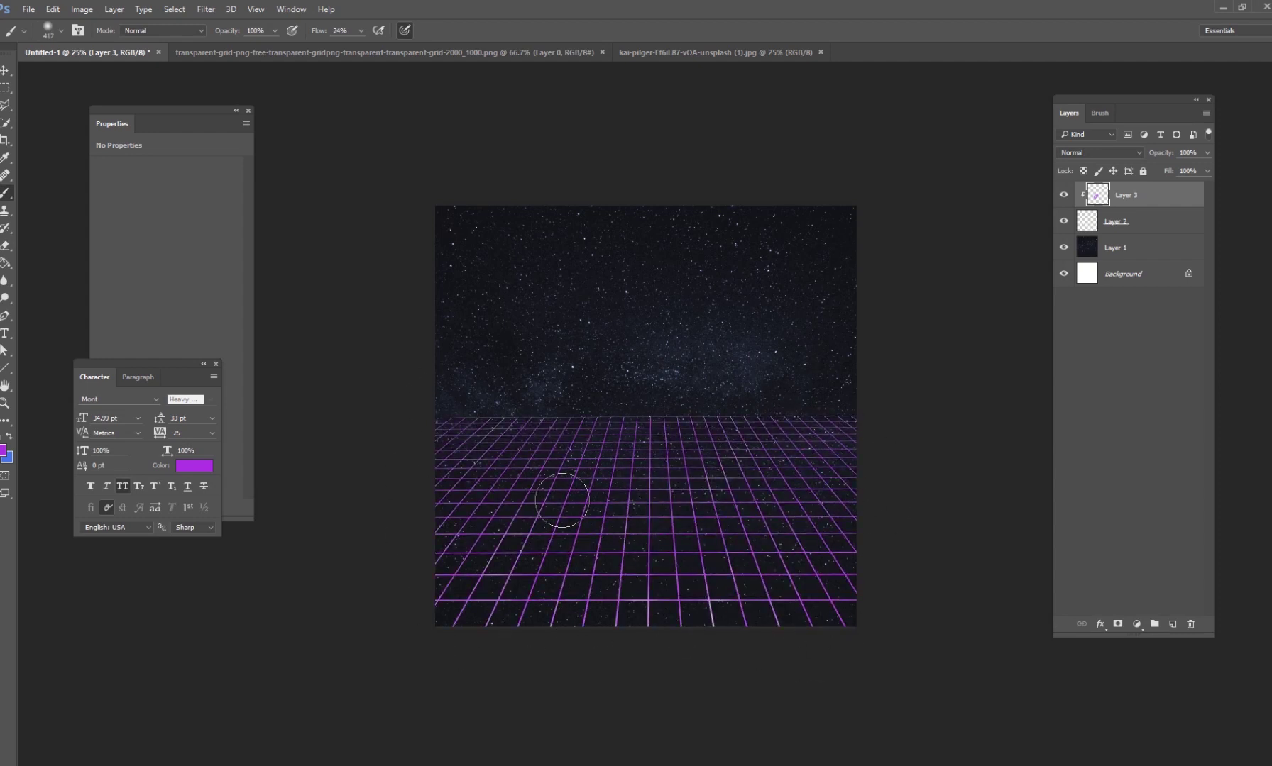
mouse_move(652, 642)
mouse_down()
mouse_move(615, 630)
mouse_move(791, 627)
mouse_move(618, 614)
mouse_move(641, 461)
mouse_up()
Add a layer mask to the grid layer and fade the grid's horizon edge with a soft black 1457 px brush.
click(1147, 229)
click(1118, 624)
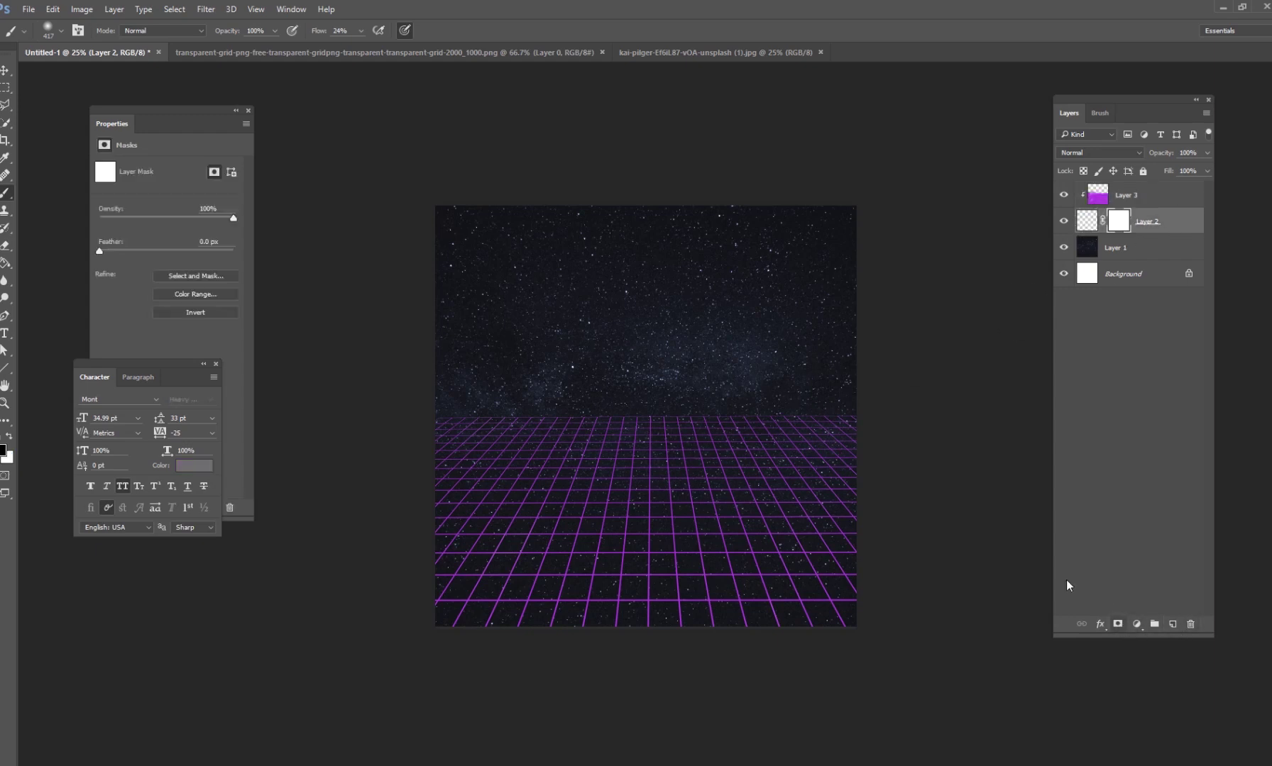
right_click(725, 418)
drag(745, 425, 749, 425)
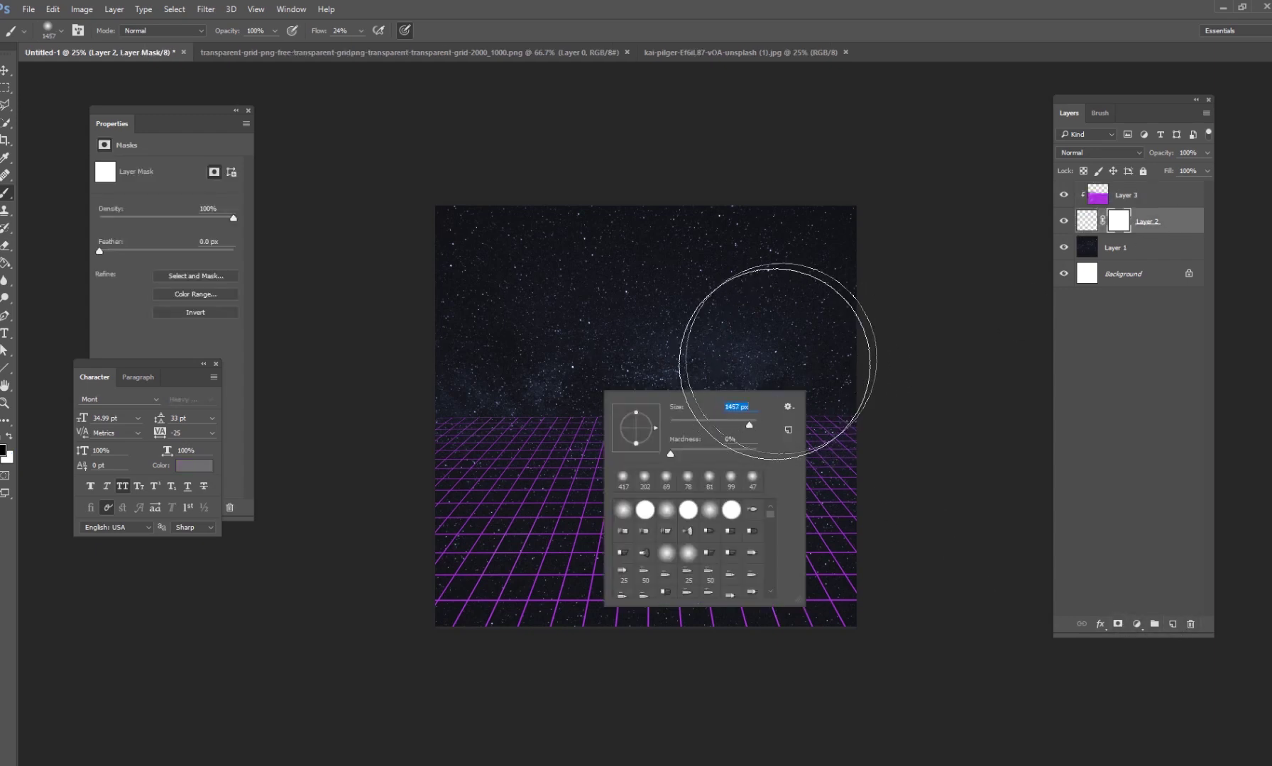
drag(843, 328, 763, 337)
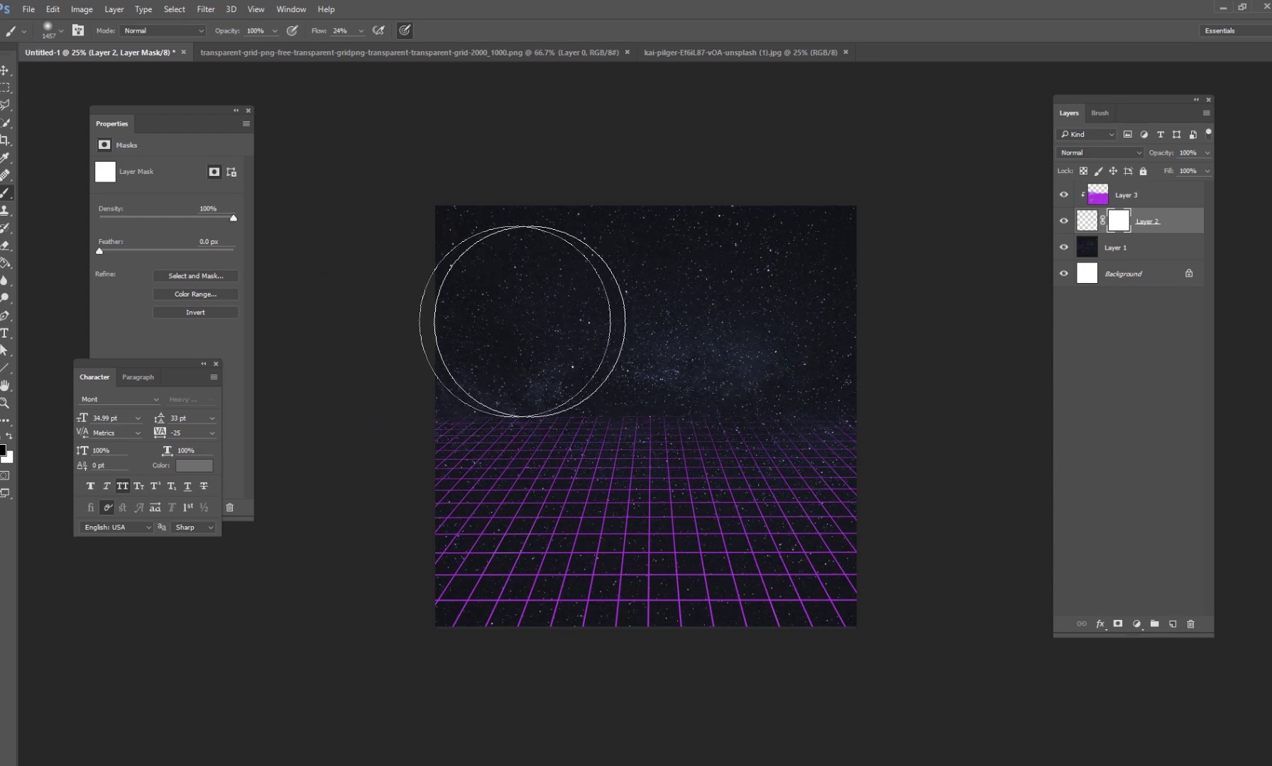
mouse_move(880, 334)
mouse_down()
mouse_move(468, 314)
mouse_move(852, 354)
mouse_up()
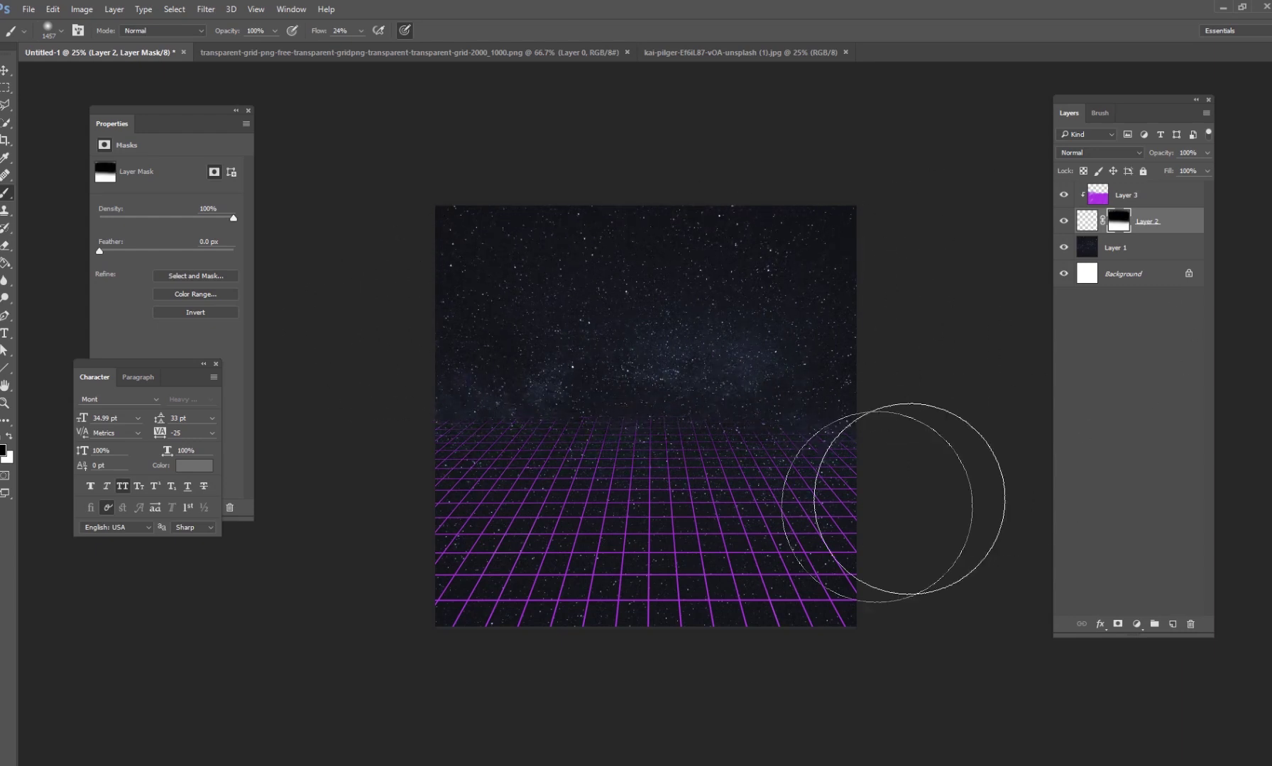
Group the grid layer with its clipped colour layer and name the group "grid".
shift+click(1134, 201)
key(ctrl+g)
double_click(1120, 189)
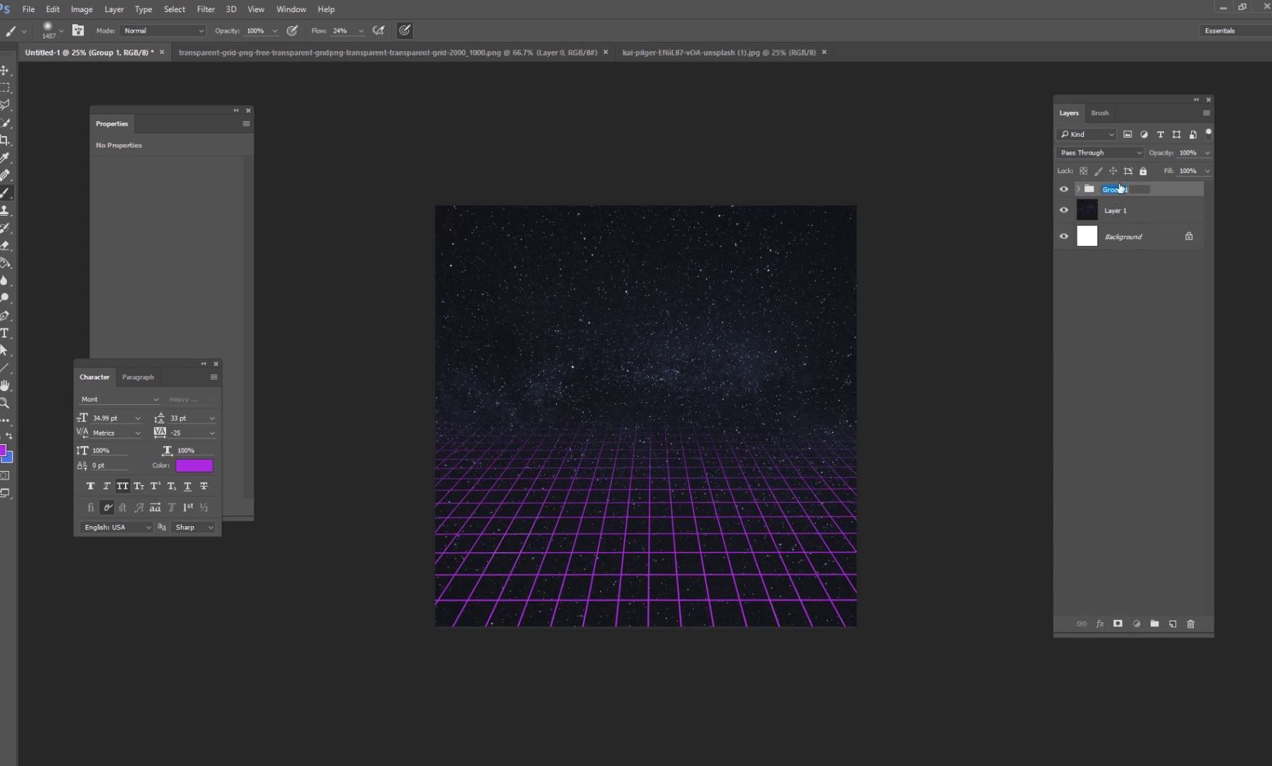
text(grid)
key(Return)
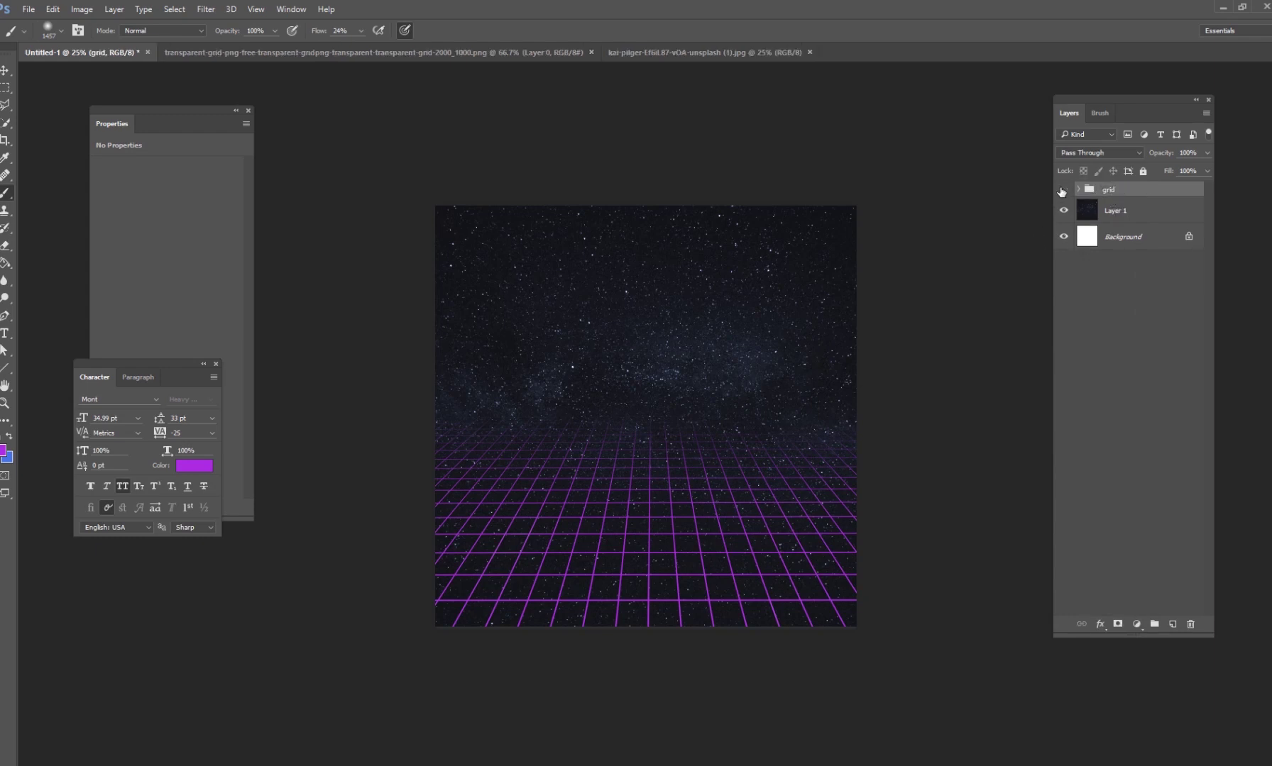
Add a new layer and place the purple text "350K" in the Mont font over the starry sky.
click(1173, 624)
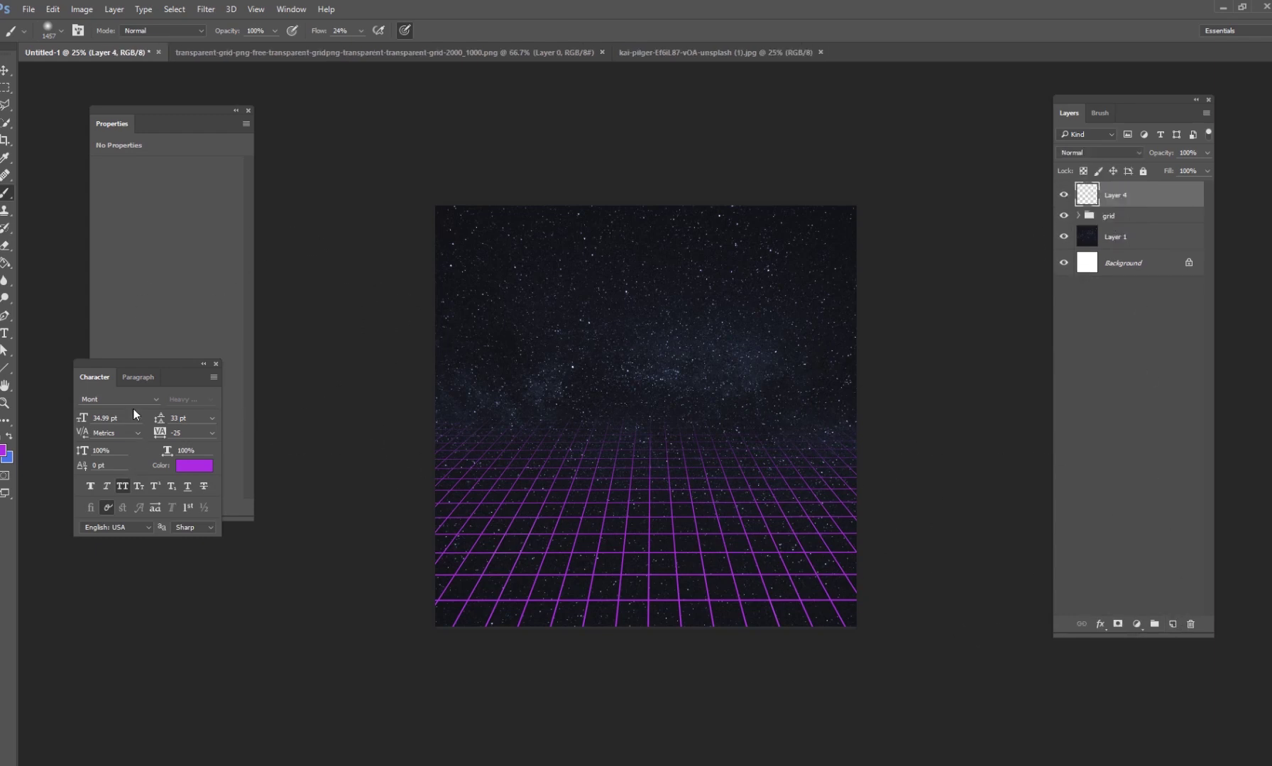
click(7, 335)
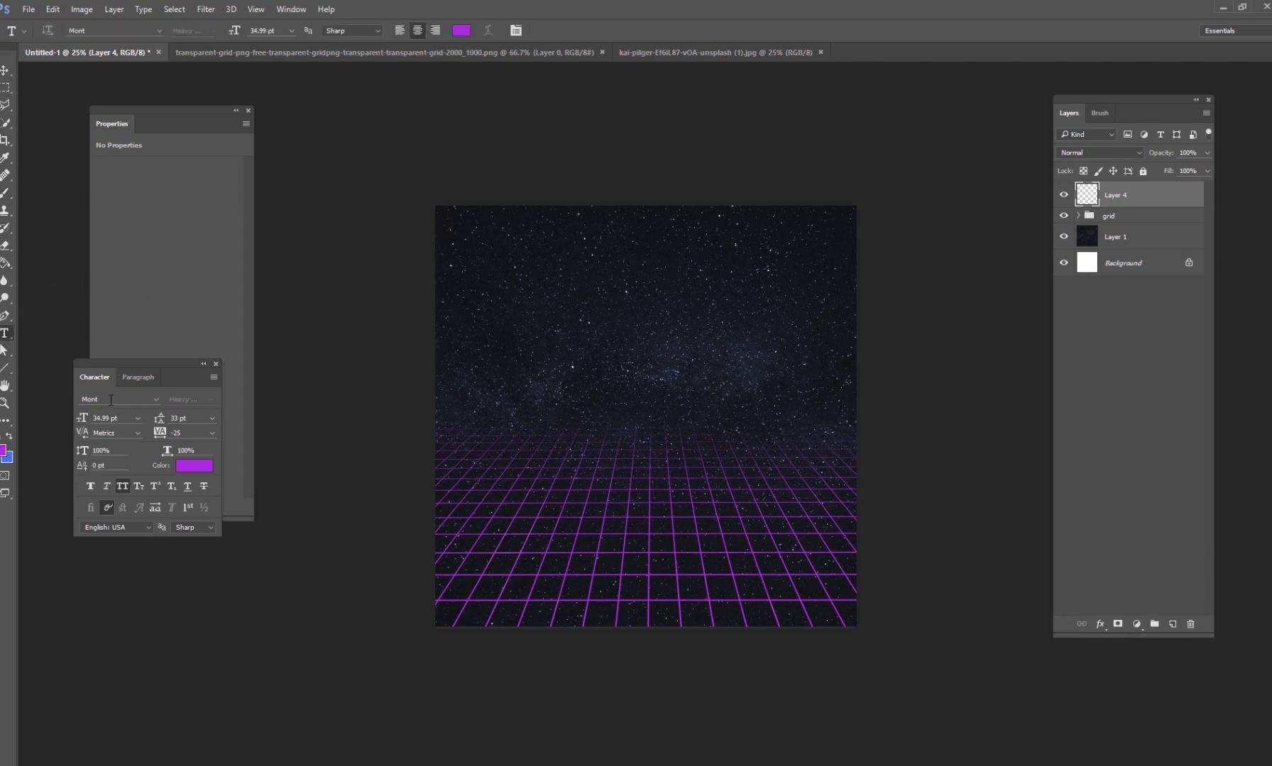
click(148, 355)
drag(88, 363, 228, 546)
click(82, 366)
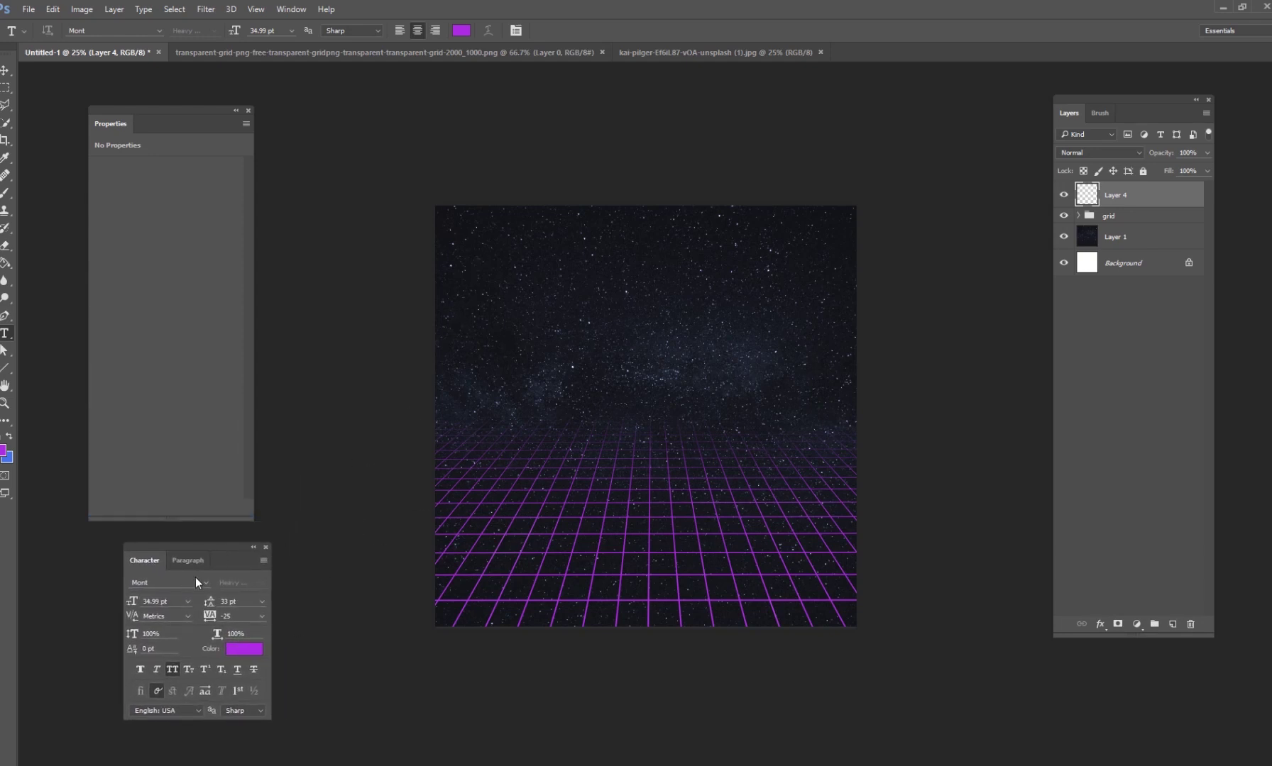
click(506, 372)
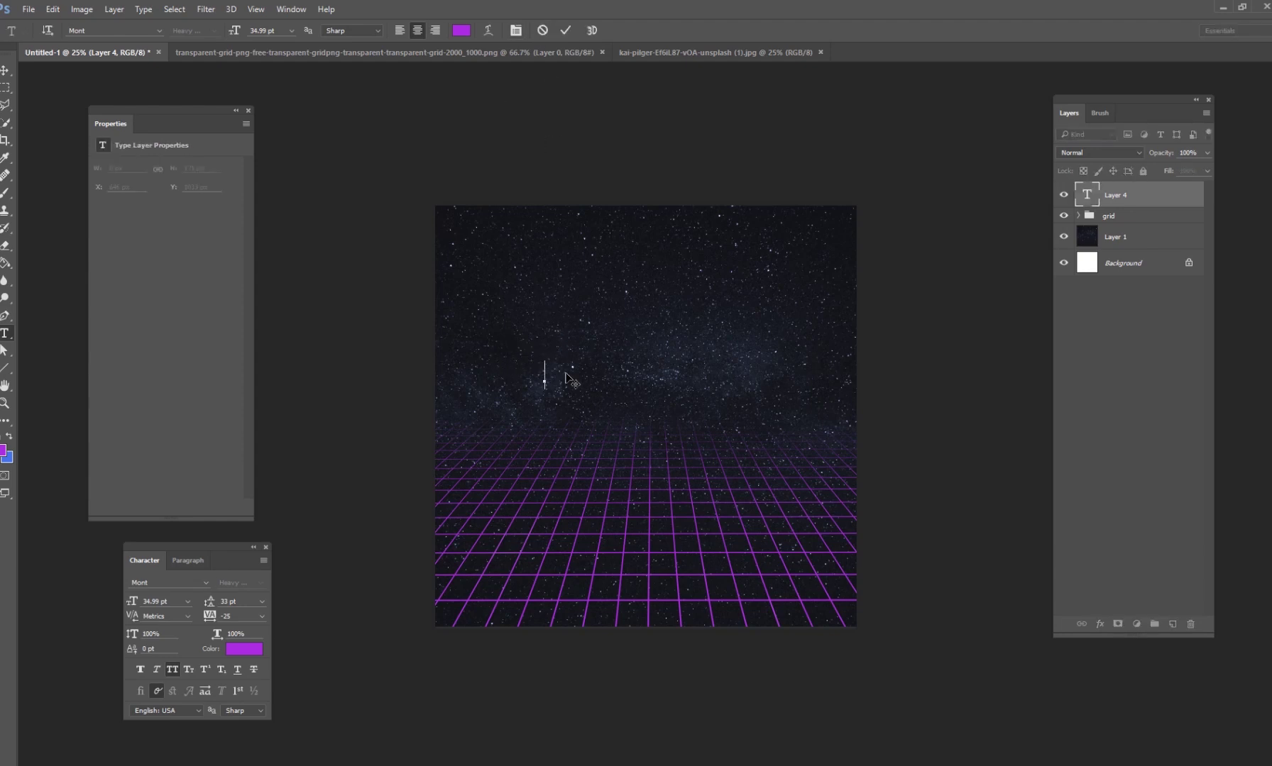
text(350K)
click(8, 71)
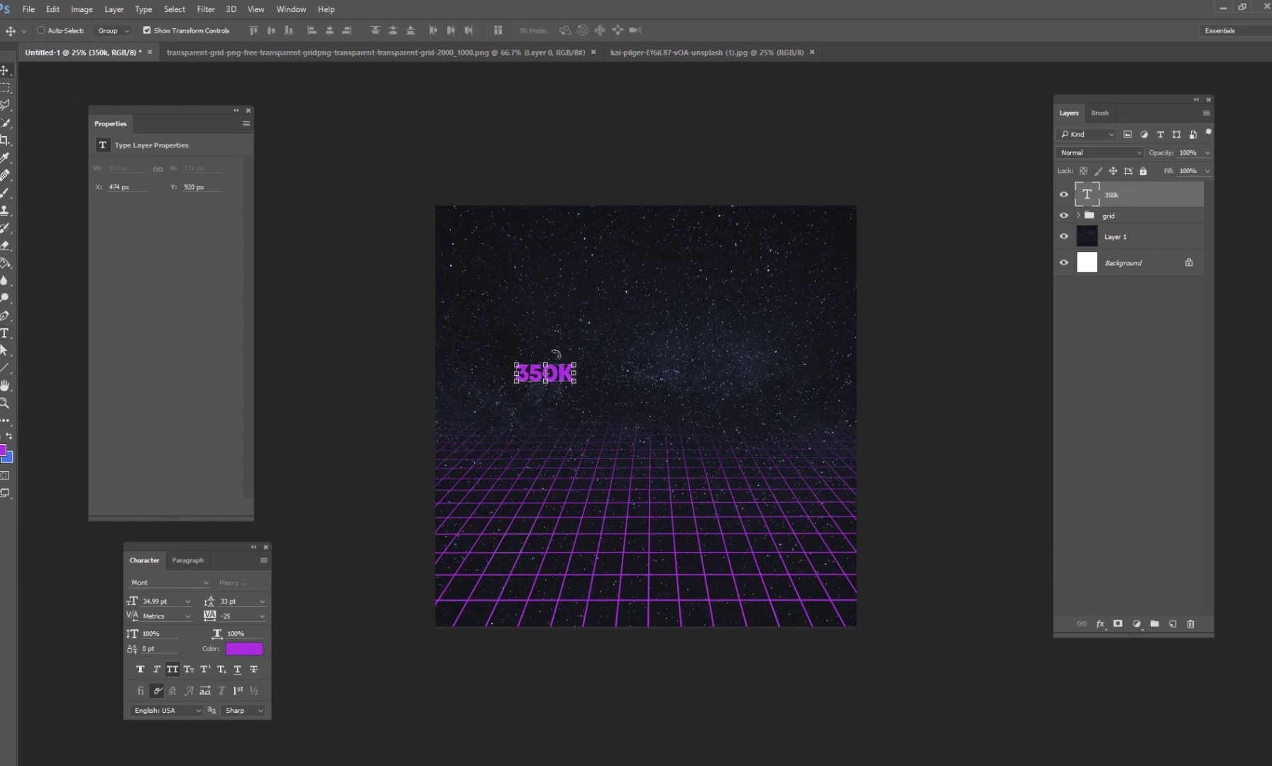
Enlarge the 350K text to about 148 pt and position it just above the grid's horizon.
click(587, 362)
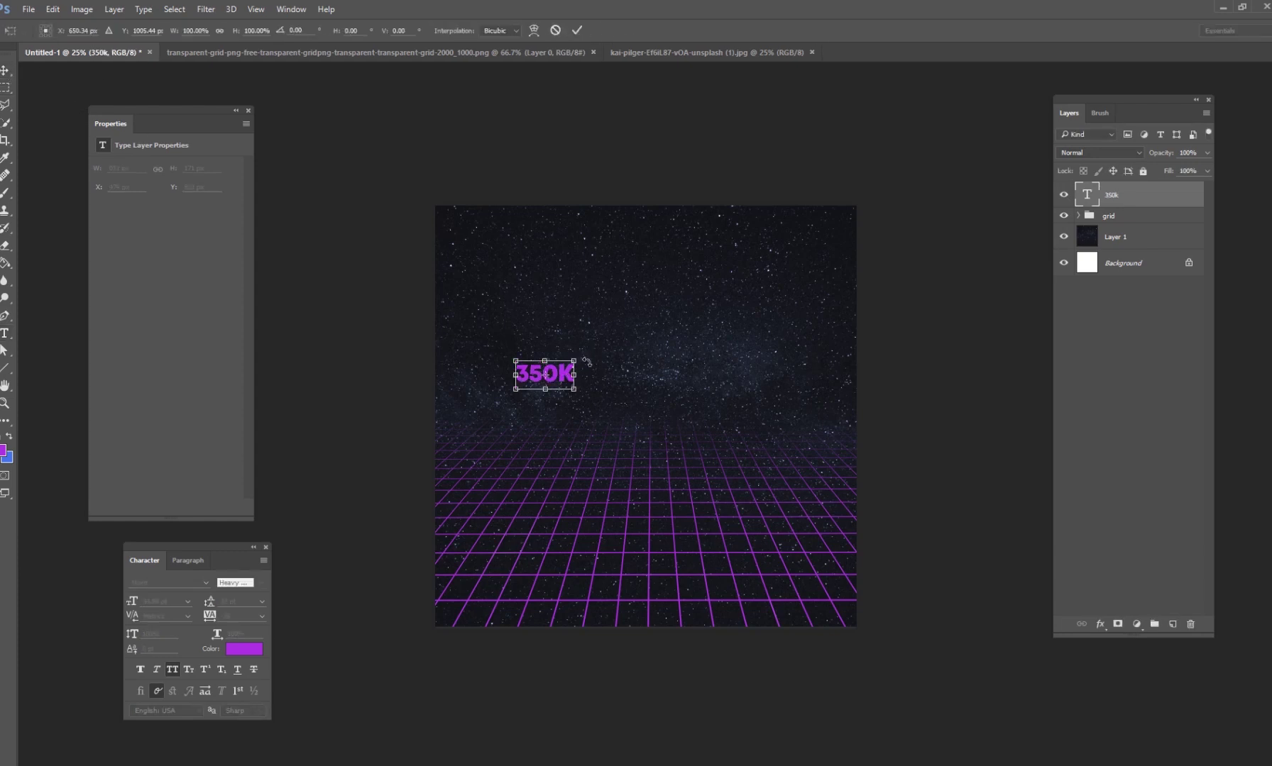
drag(580, 353, 769, 309)
click(580, 29)
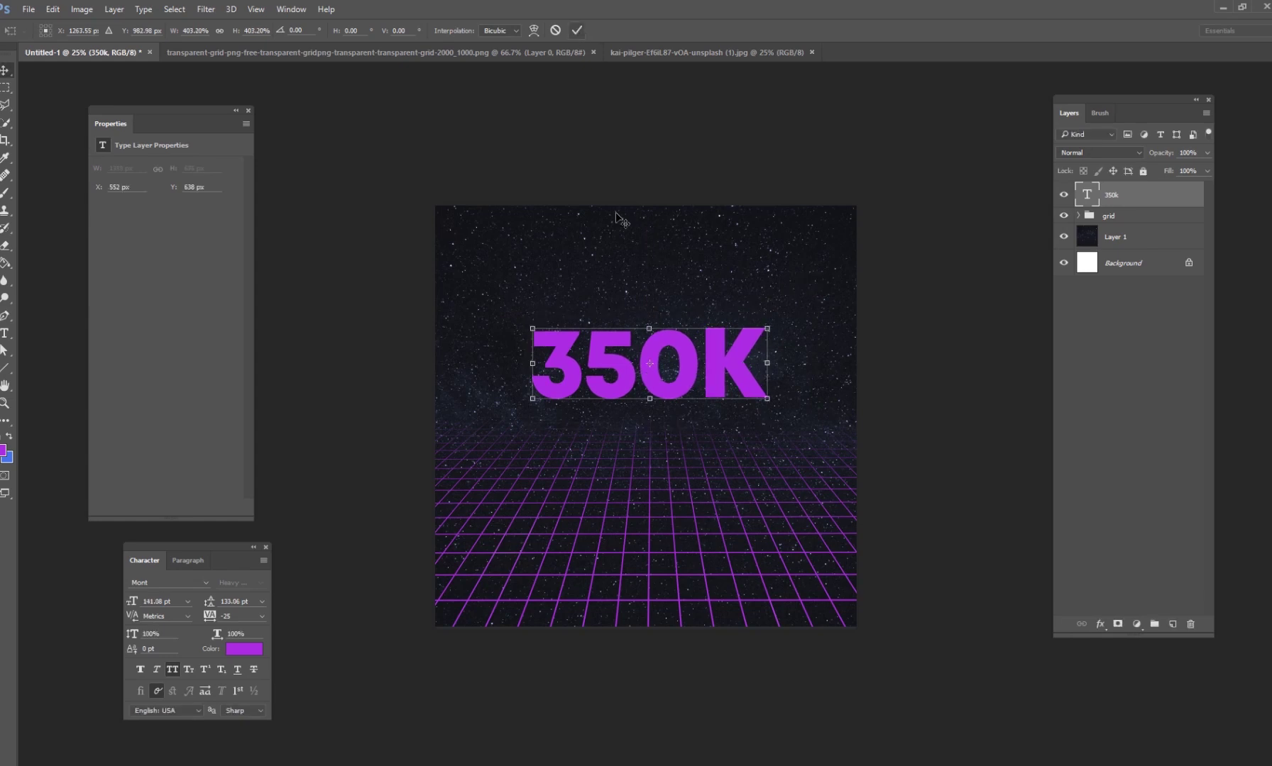
key(Return)
drag(732, 352, 700, 382)
click(577, 30)
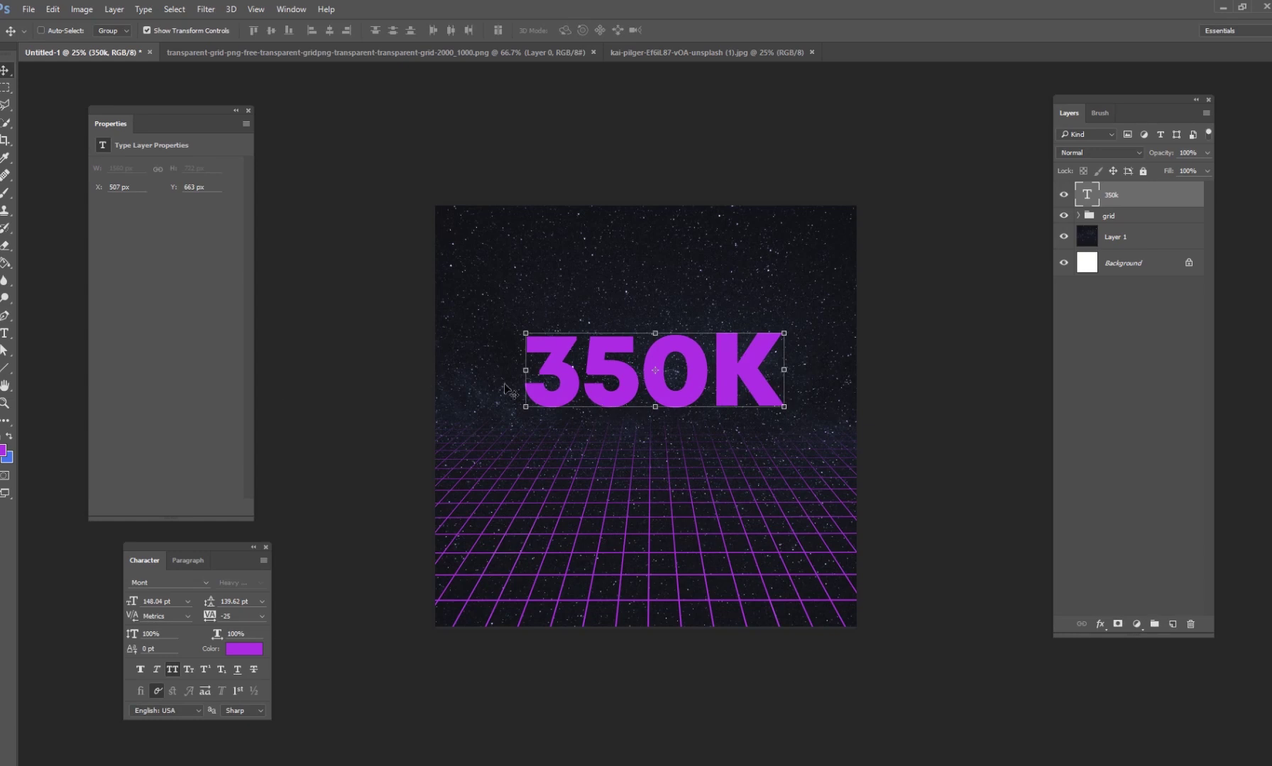
Add a separate text layer reading "FOLLOWERS" over the grid floor, in the same purple Mont font.
click(5, 333)
click(506, 498)
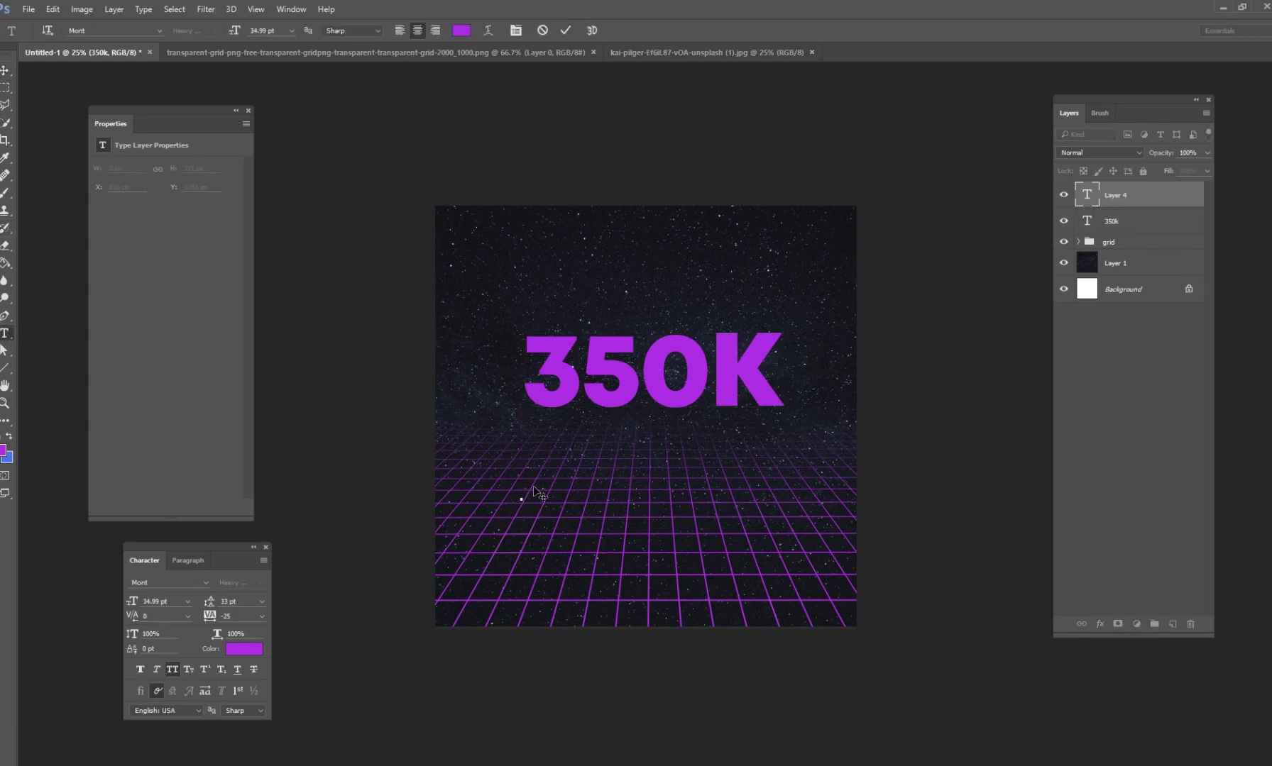
text(FOLLOWERS)
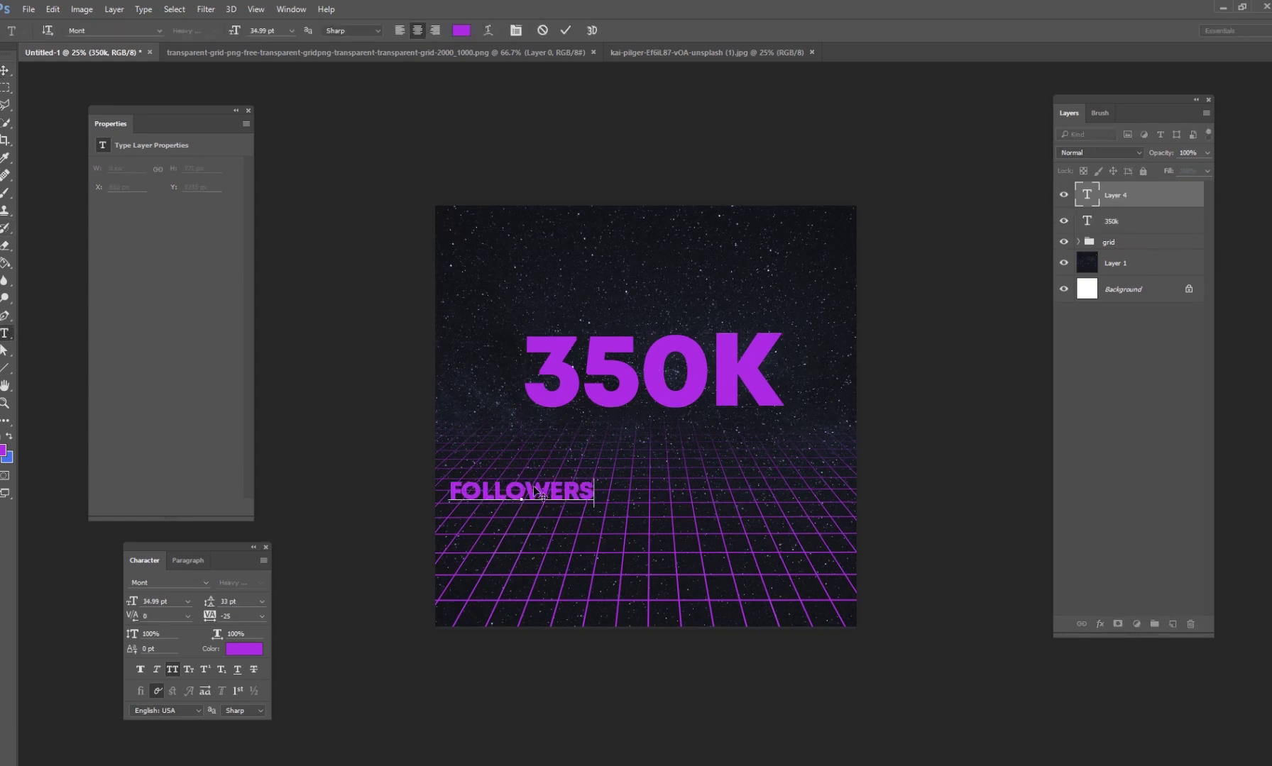
key(ctrl+Return)
Scale the FOLLOWERS text up to about 81 pt and position it directly beneath 350K.
key(ctrl+t)
drag(593, 480, 779, 362)
drag(714, 481, 738, 459)
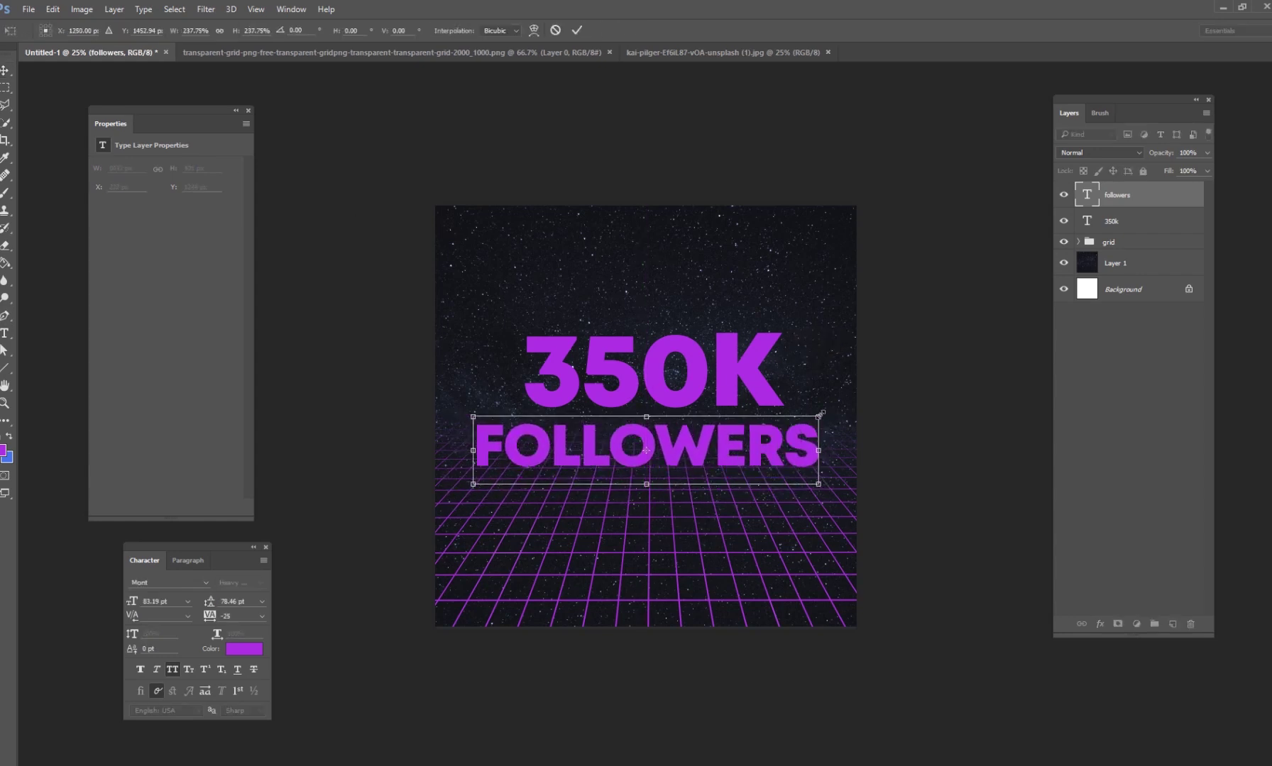
drag(819, 416, 785, 433)
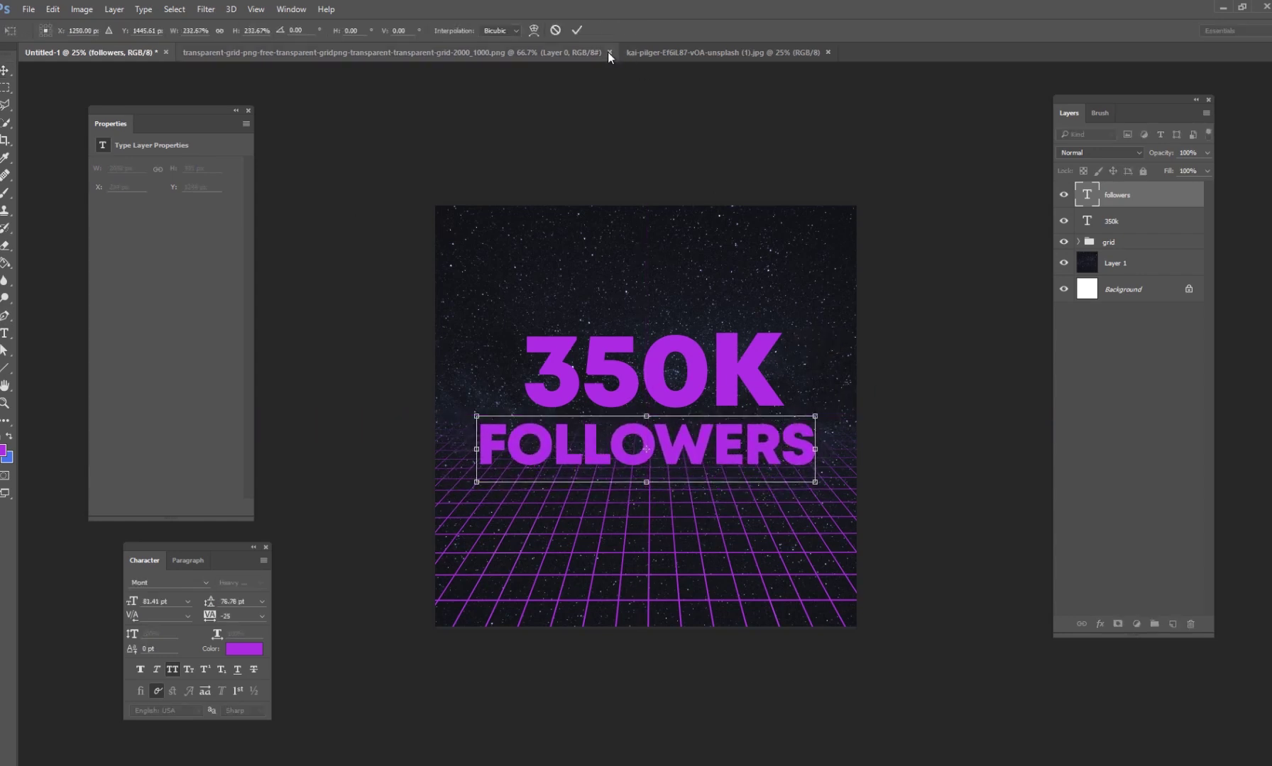
key(Return)
Centre the FOLLOWERS and 350K text layers horizontally on the whole canvas, then deselect.
click(173, 8)
click(181, 25)
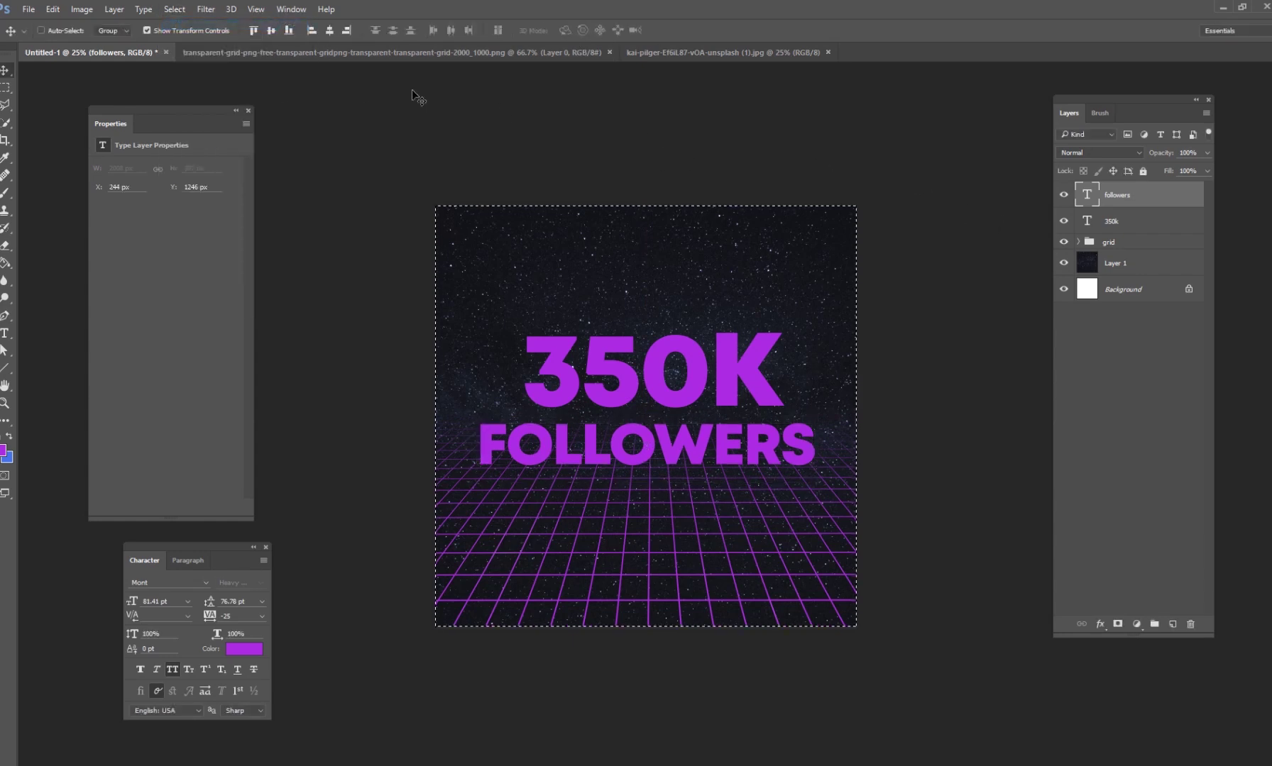
click(328, 31)
click(1111, 221)
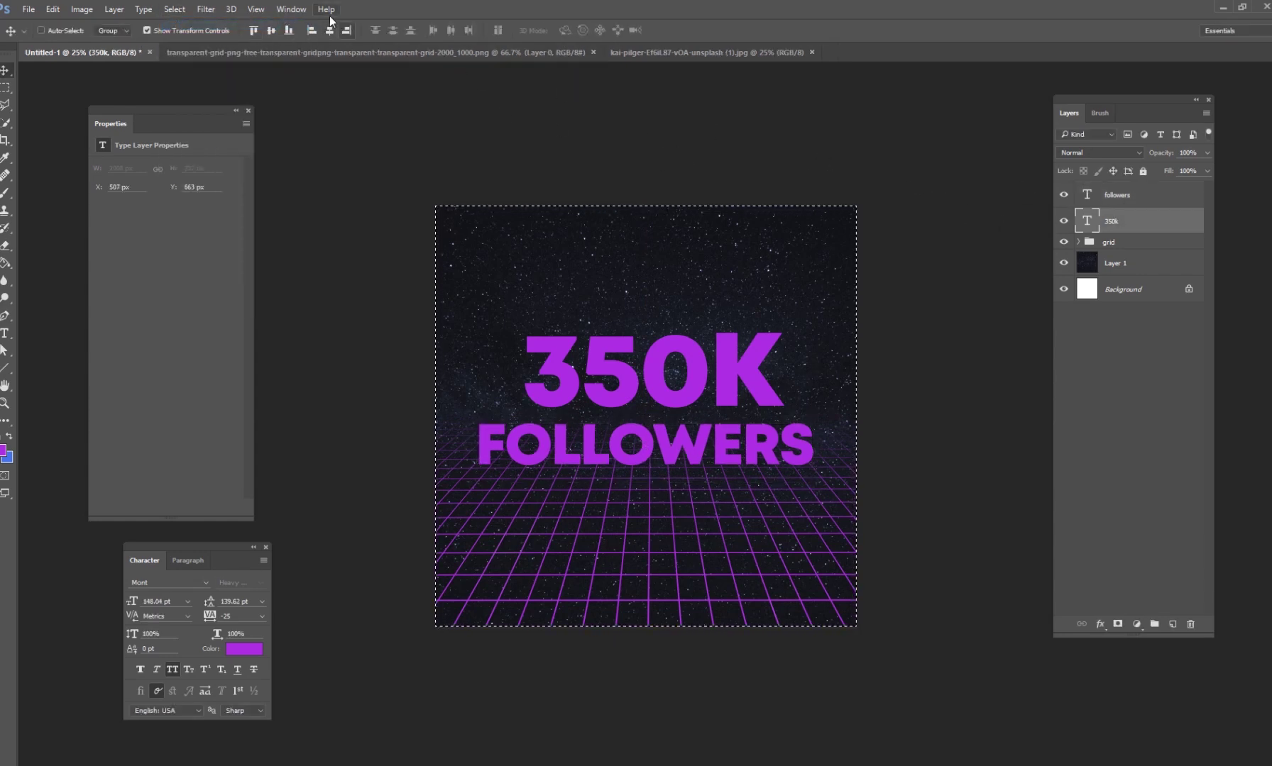
click(329, 30)
click(174, 9)
click(183, 31)
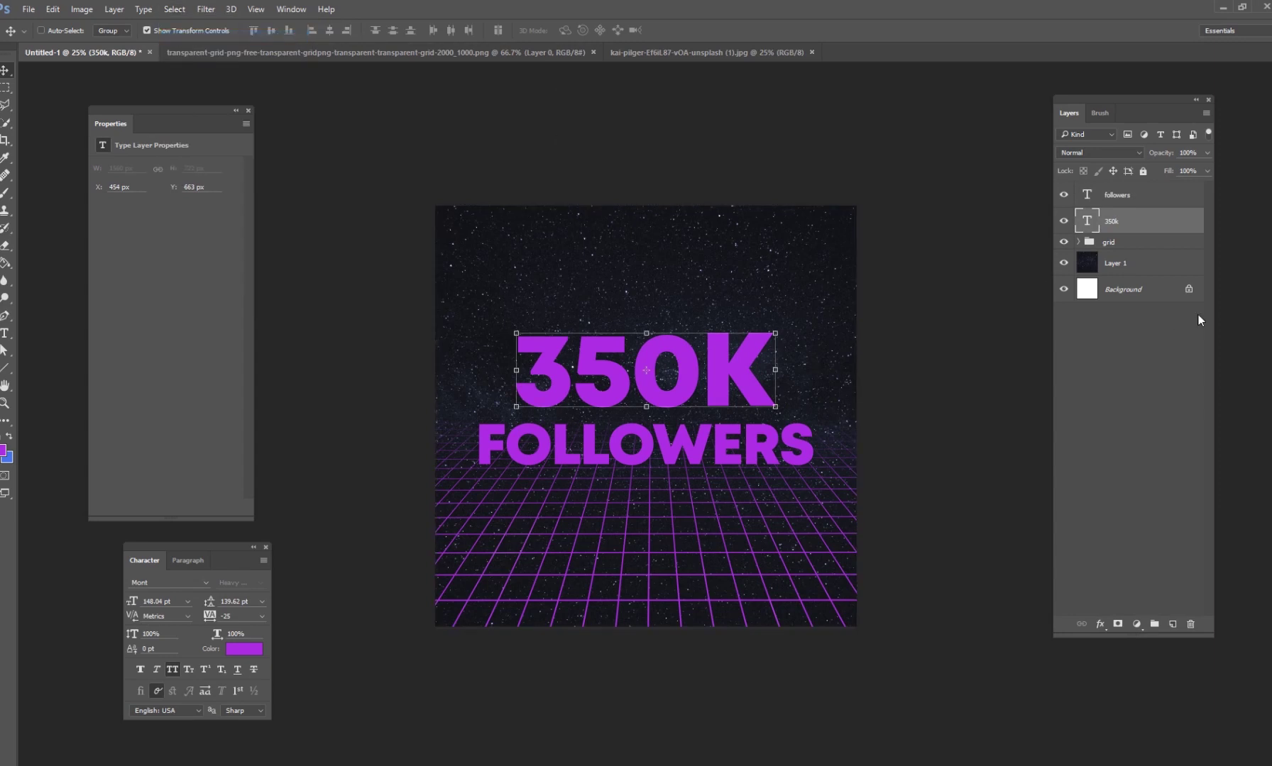
Add a Gradient Overlay effect to the 350K text layer and open its gradient for editing.
click(1129, 290)
click(1124, 226)
drag(1090, 100, 1009, 112)
key(ctrl+plus)
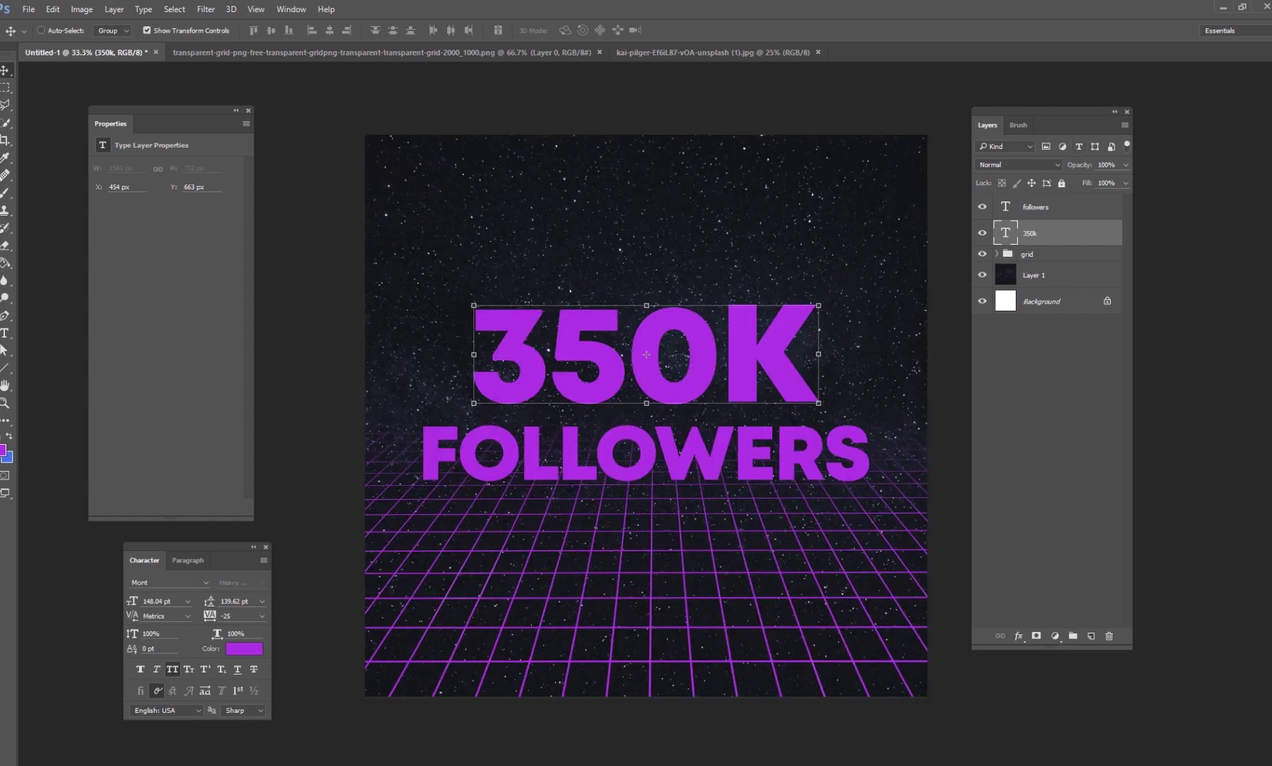
key(ctrl+plus)
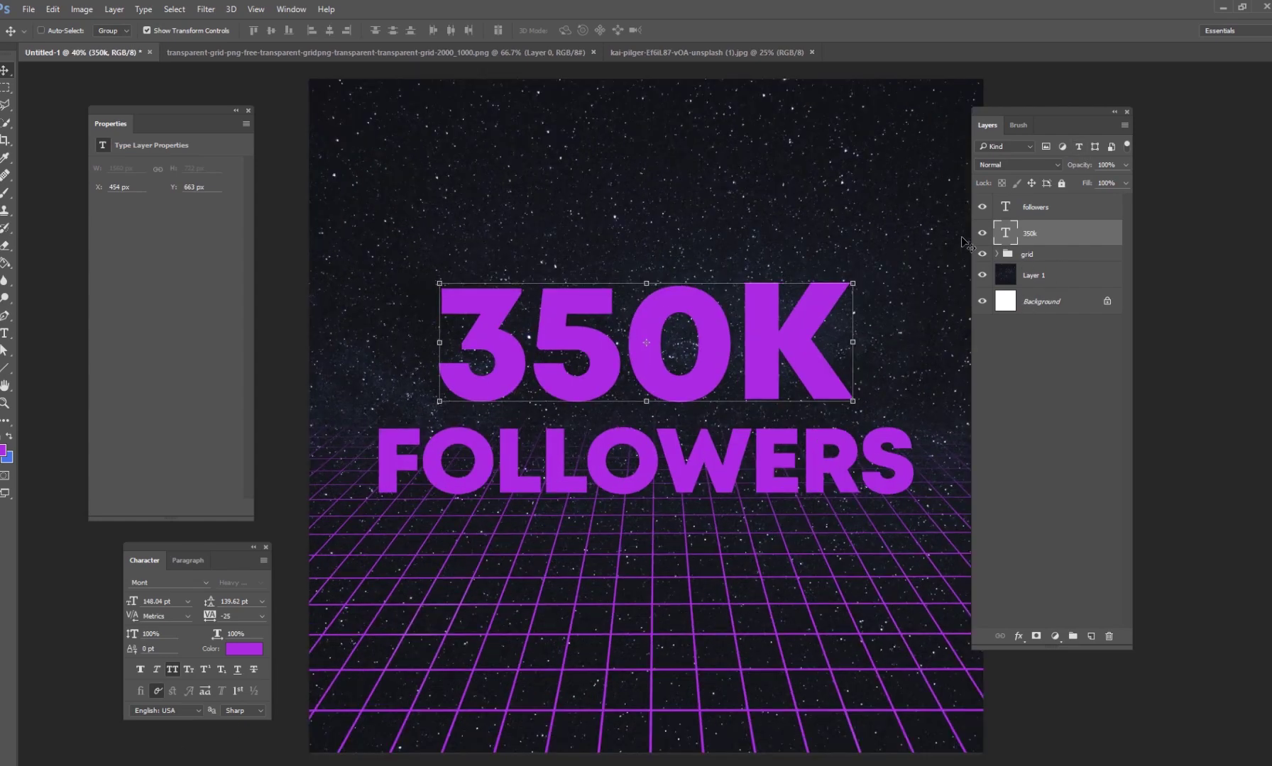
click(1018, 636)
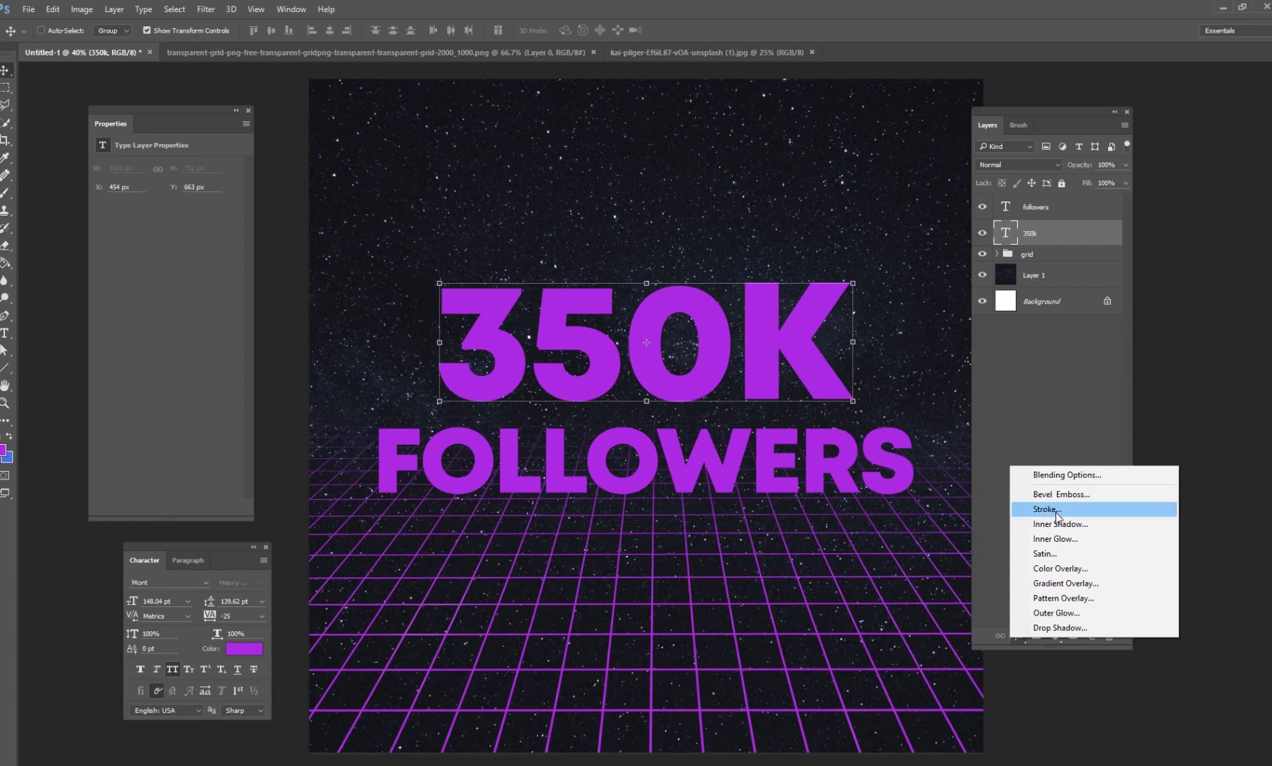
click(1058, 584)
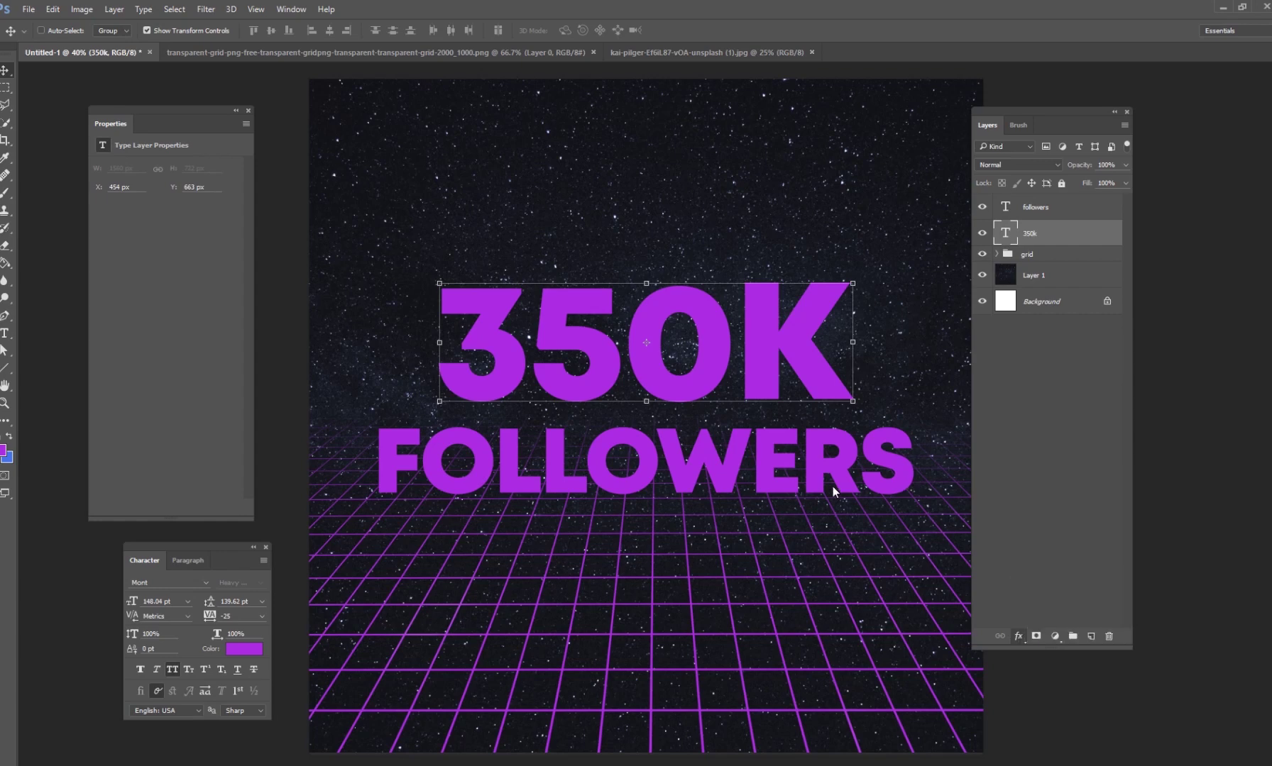
click(638, 239)
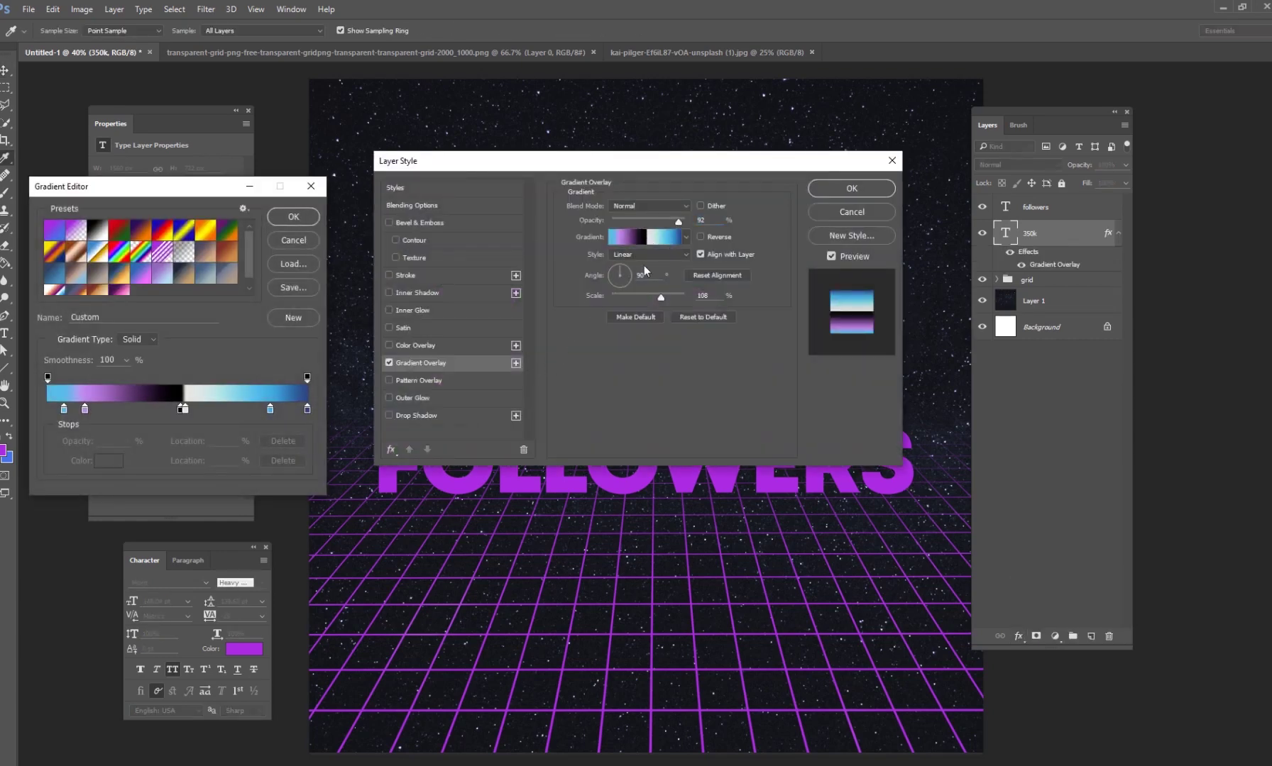
Try several gradient presets on the 350K overlay, including the orange-purple-blue and blue-to-pink ones.
click(227, 275)
click(200, 272)
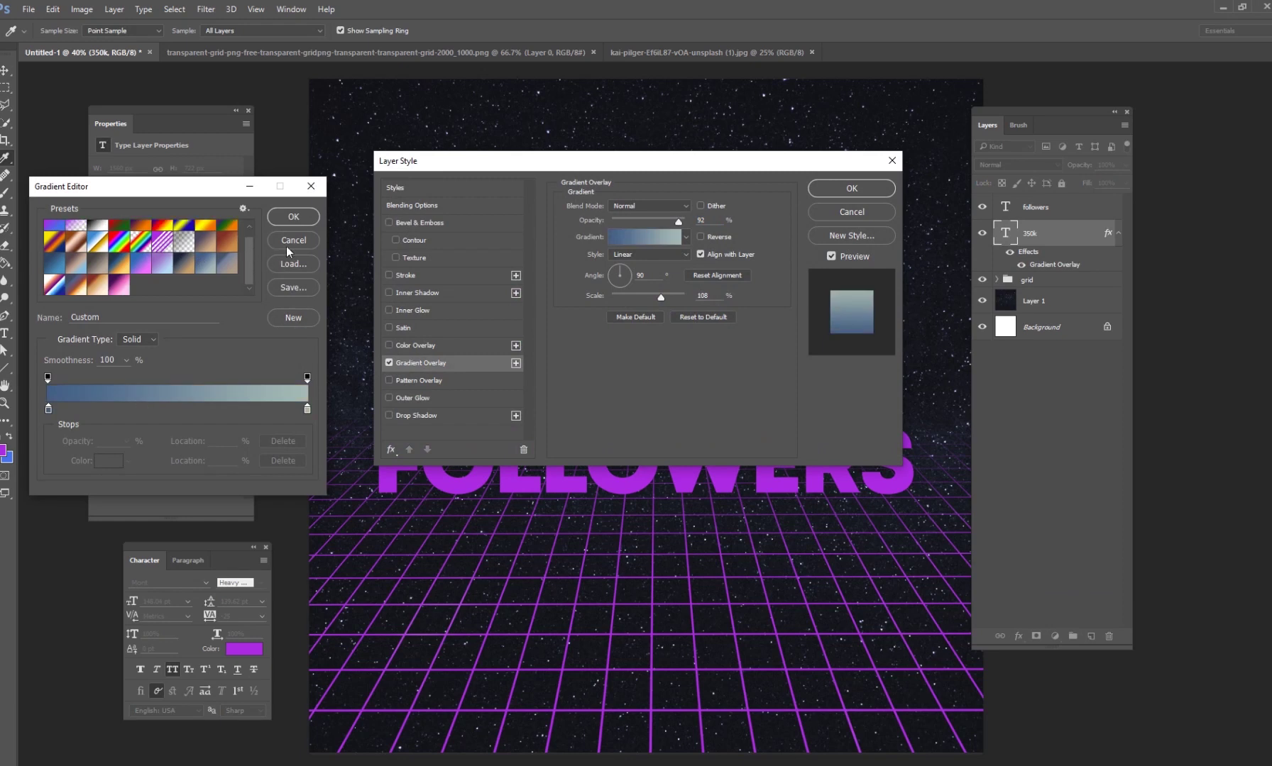
scroll(142, 263, up, 1)
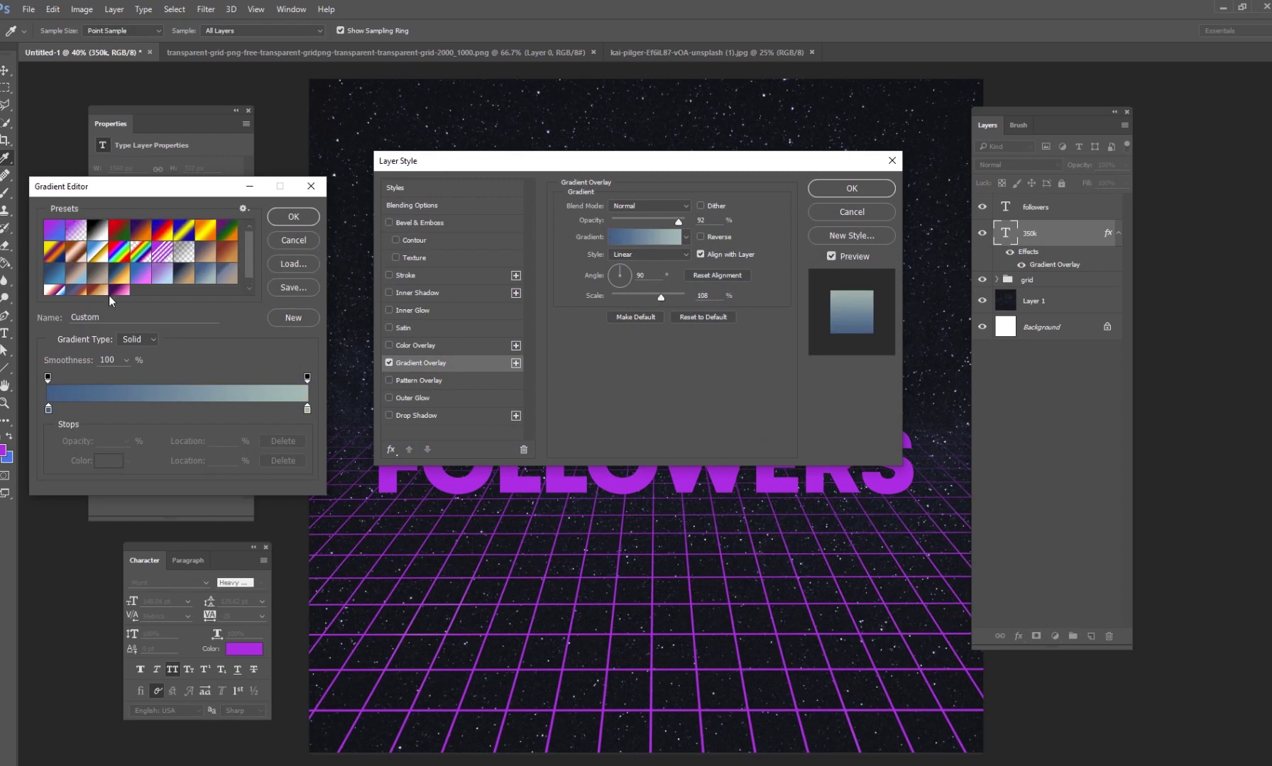
click(90, 291)
click(90, 291)
click(73, 289)
scroll(231, 264, down, 1)
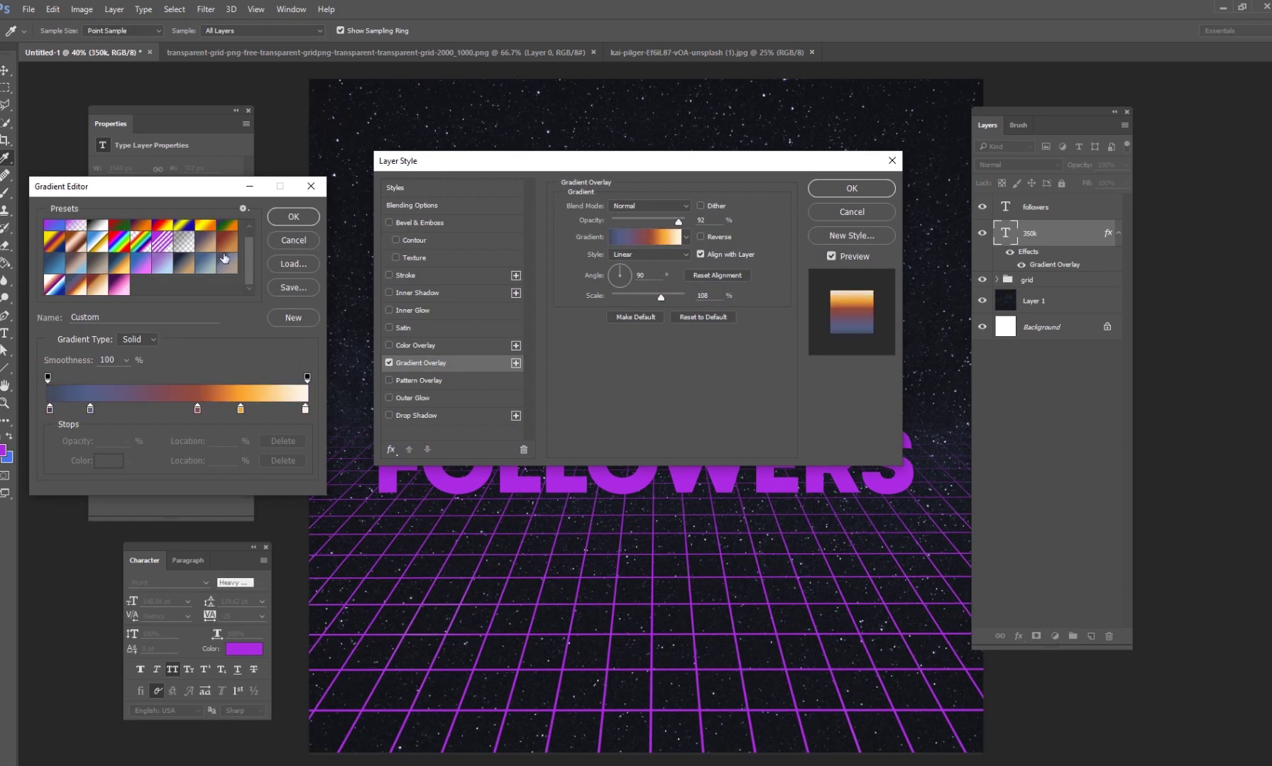
scroll(246, 245, up, 1)
click(55, 291)
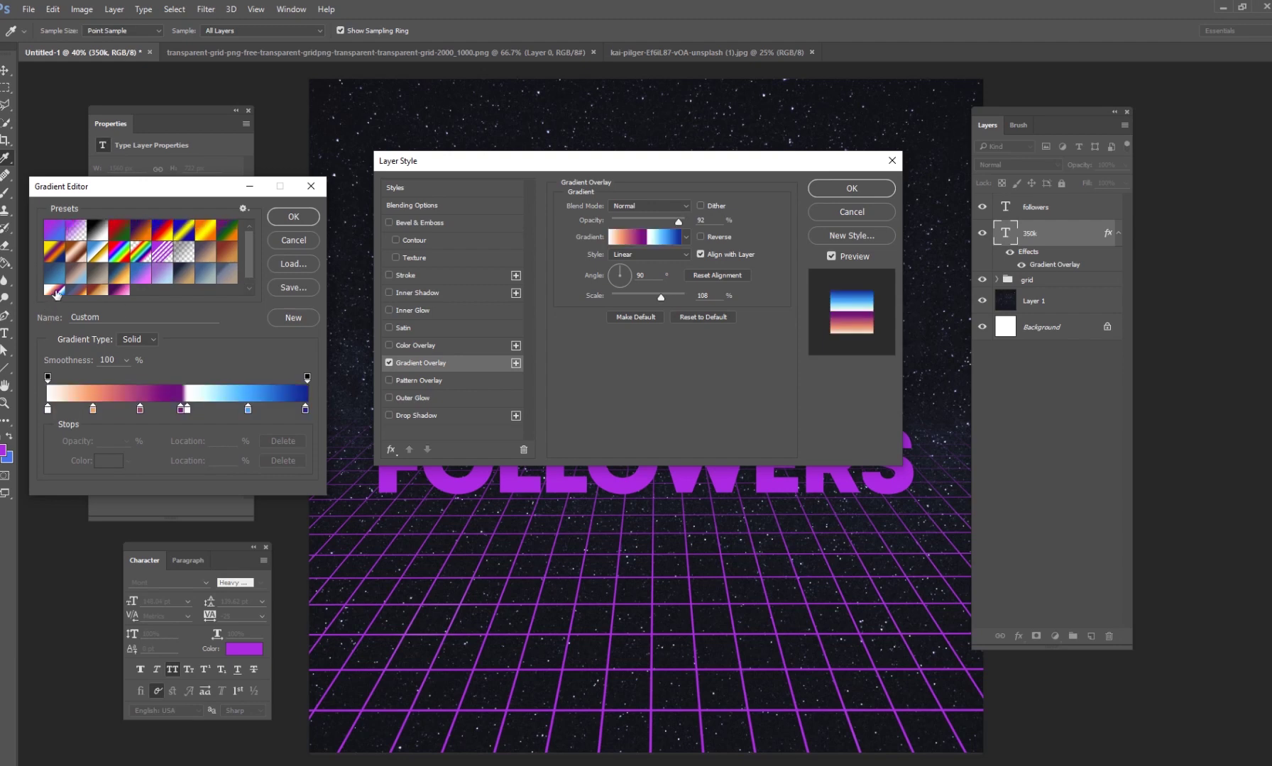
click(118, 278)
click(139, 276)
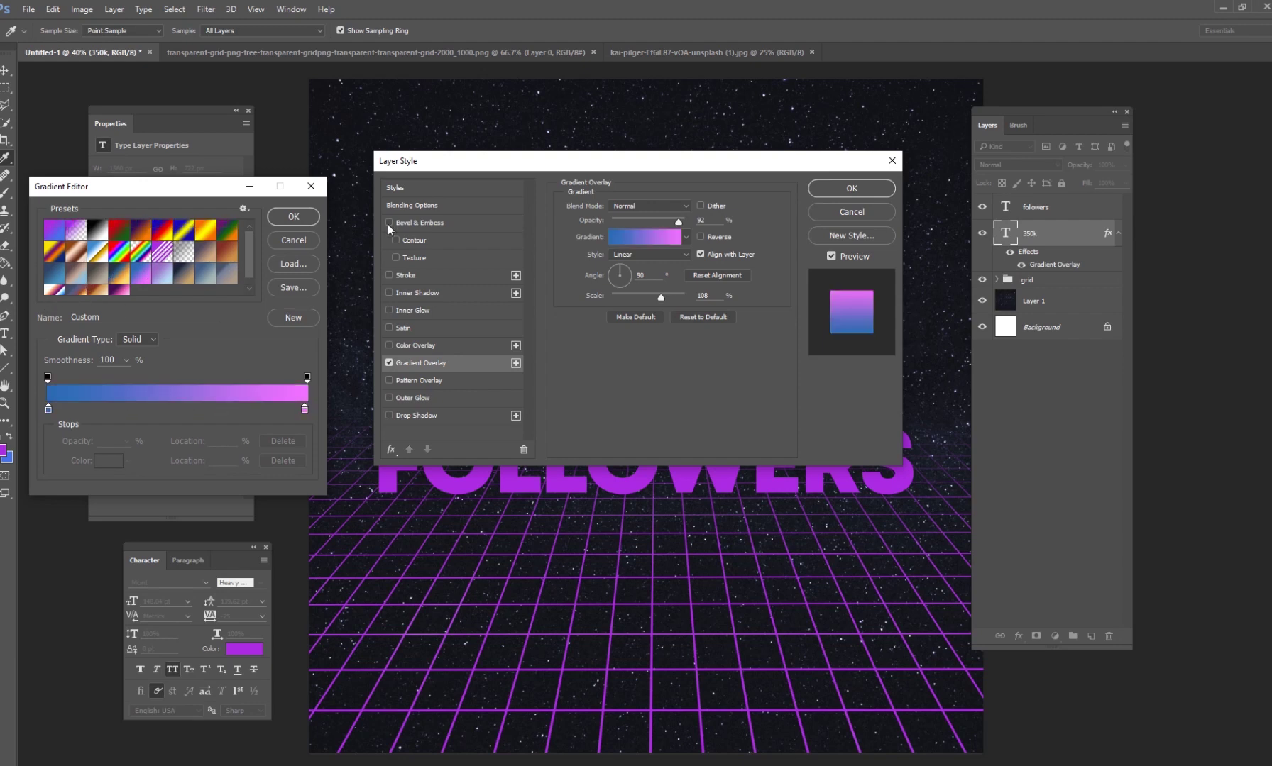
Apply the "Black, White" gradient preset to the 350K overlay and uncover the text for preview.
click(91, 231)
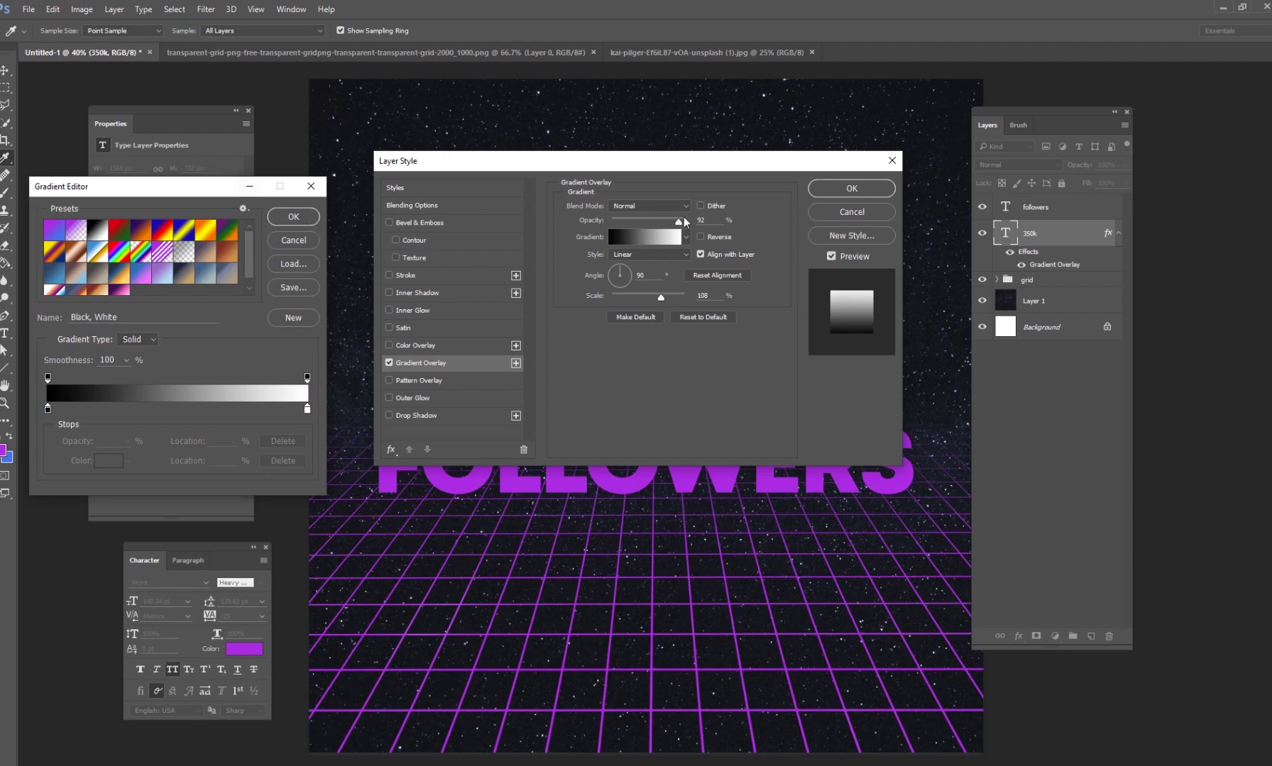
click(294, 225)
drag(731, 163, 724, 451)
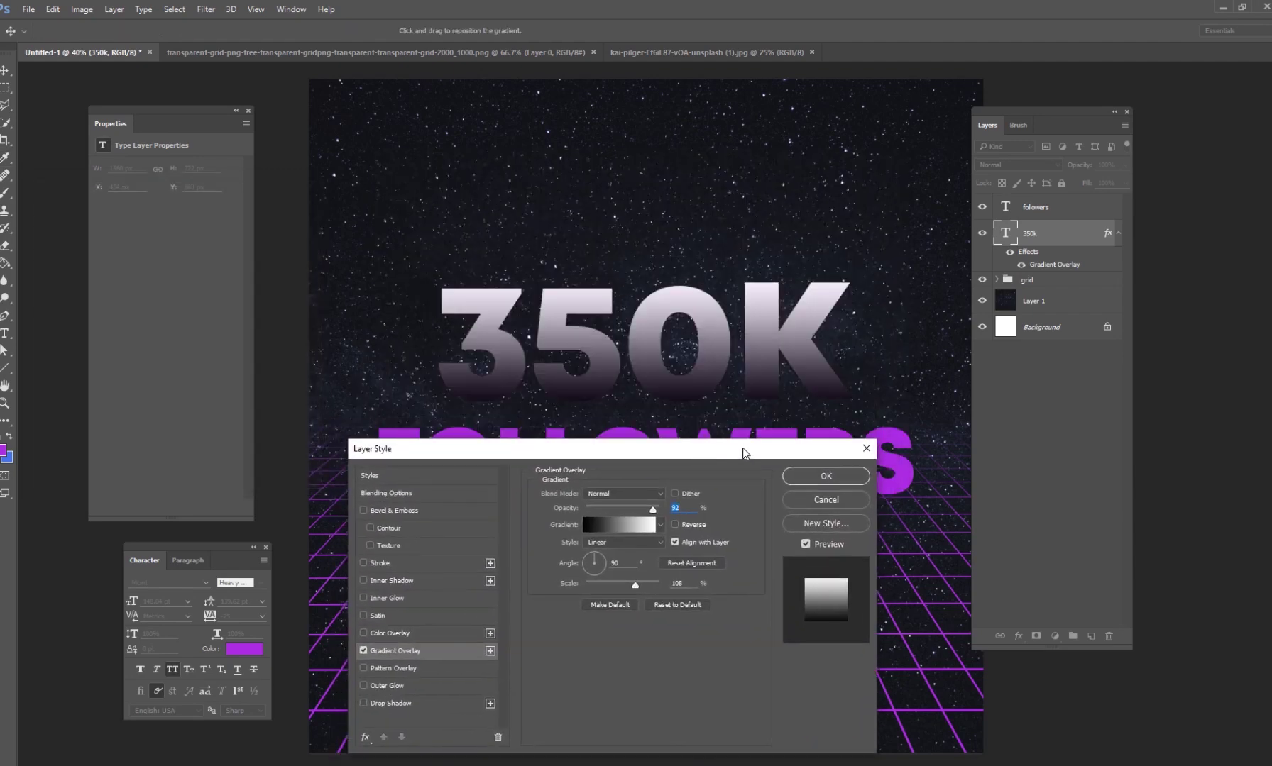
click(593, 525)
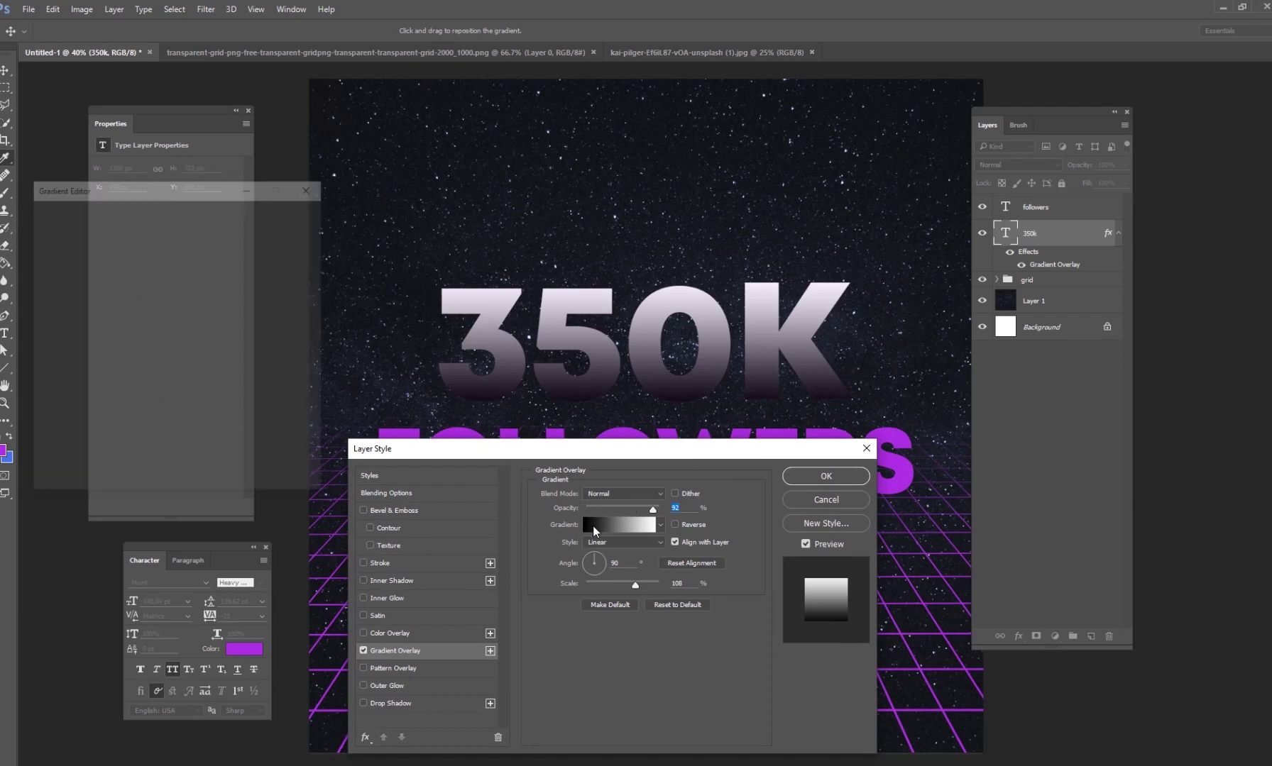
click(48, 410)
click(109, 460)
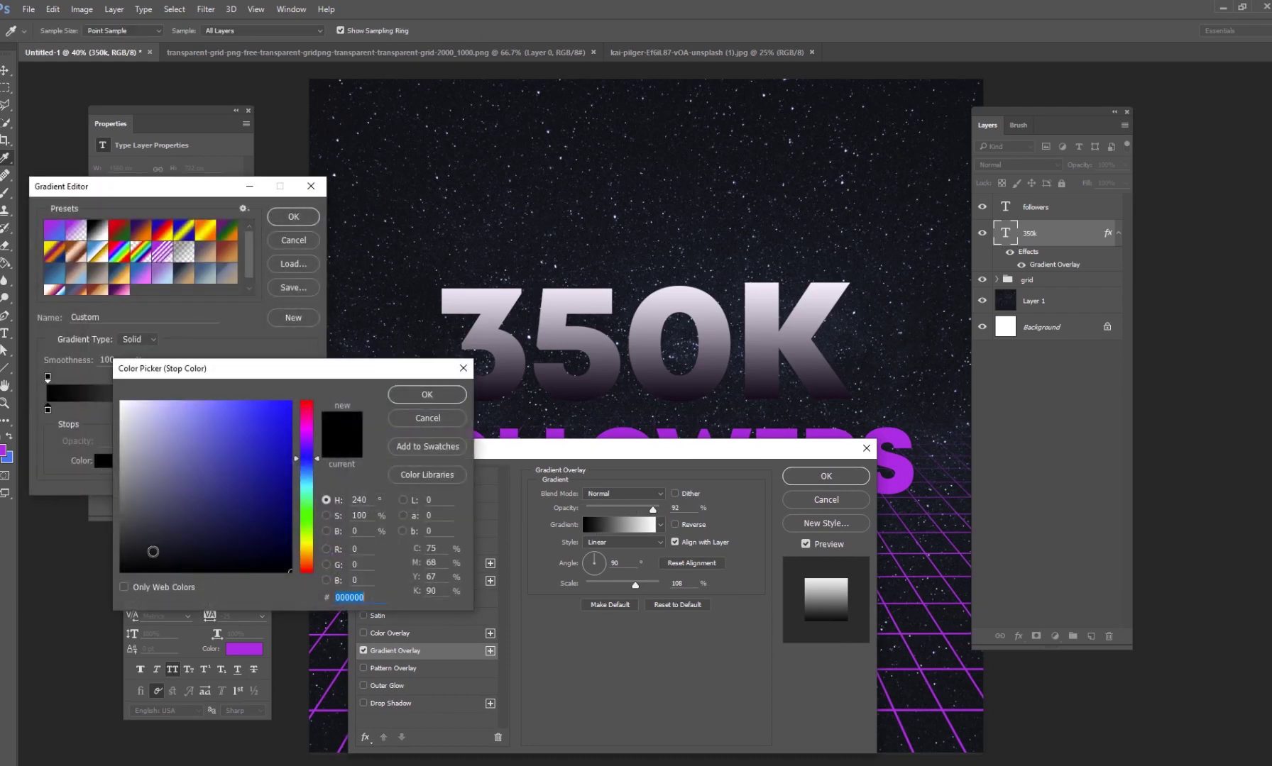
click(429, 396)
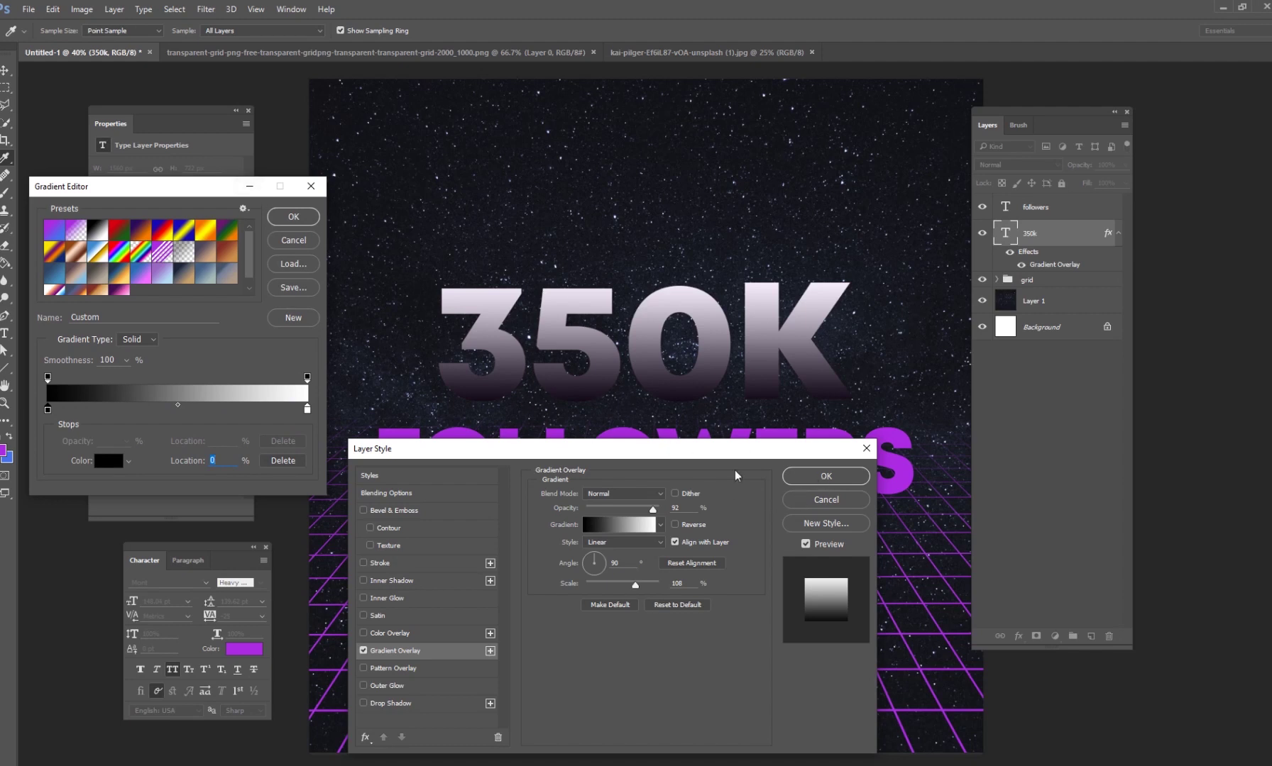
click(293, 217)
drag(793, 453, 826, 427)
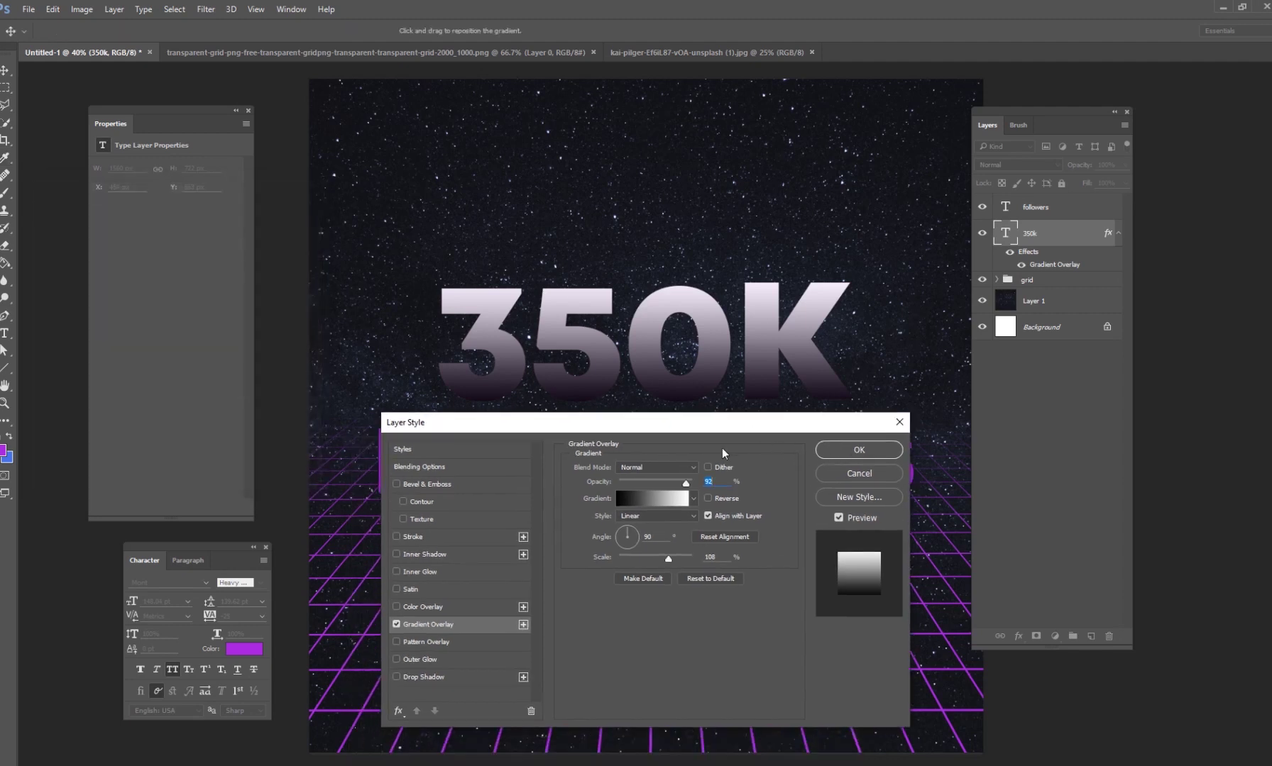
Recolour the black stop of the 350K overlay's gradient to light blue at location 1%.
click(645, 501)
drag(220, 177, 293, 174)
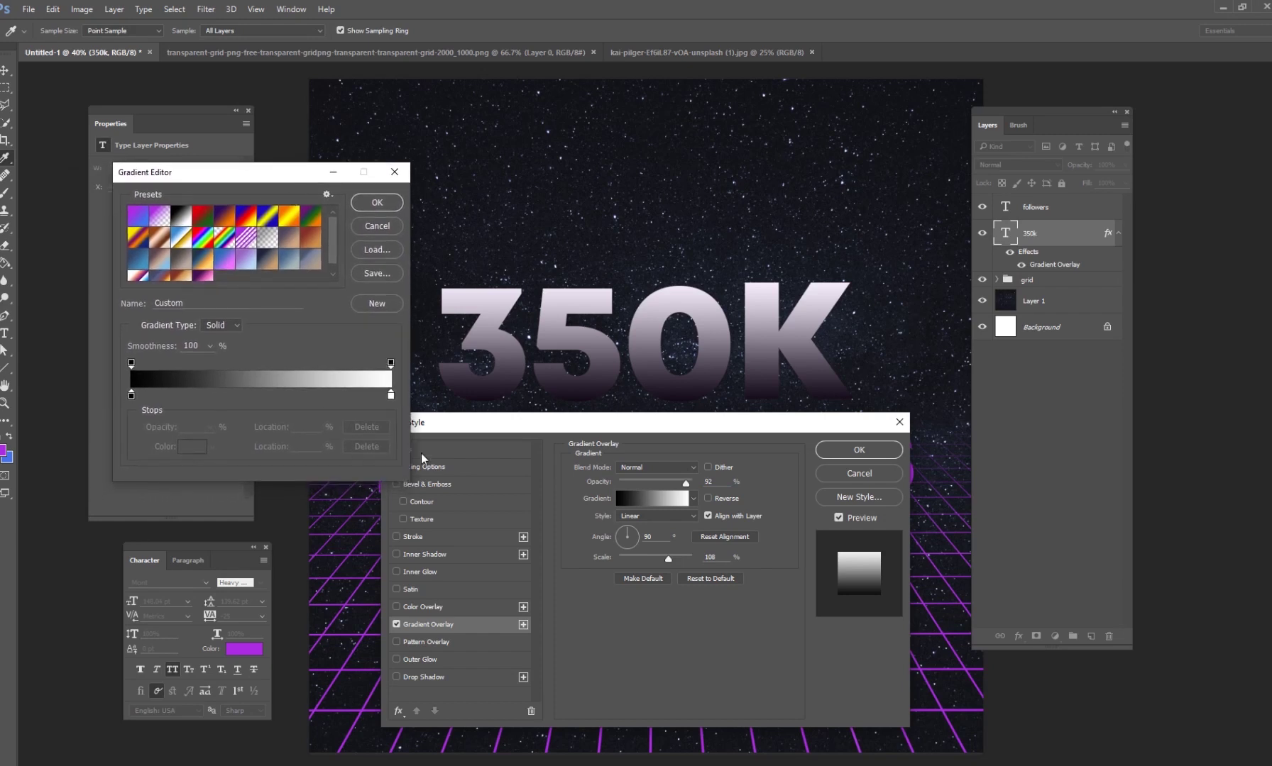
click(131, 394)
click(192, 447)
click(306, 471)
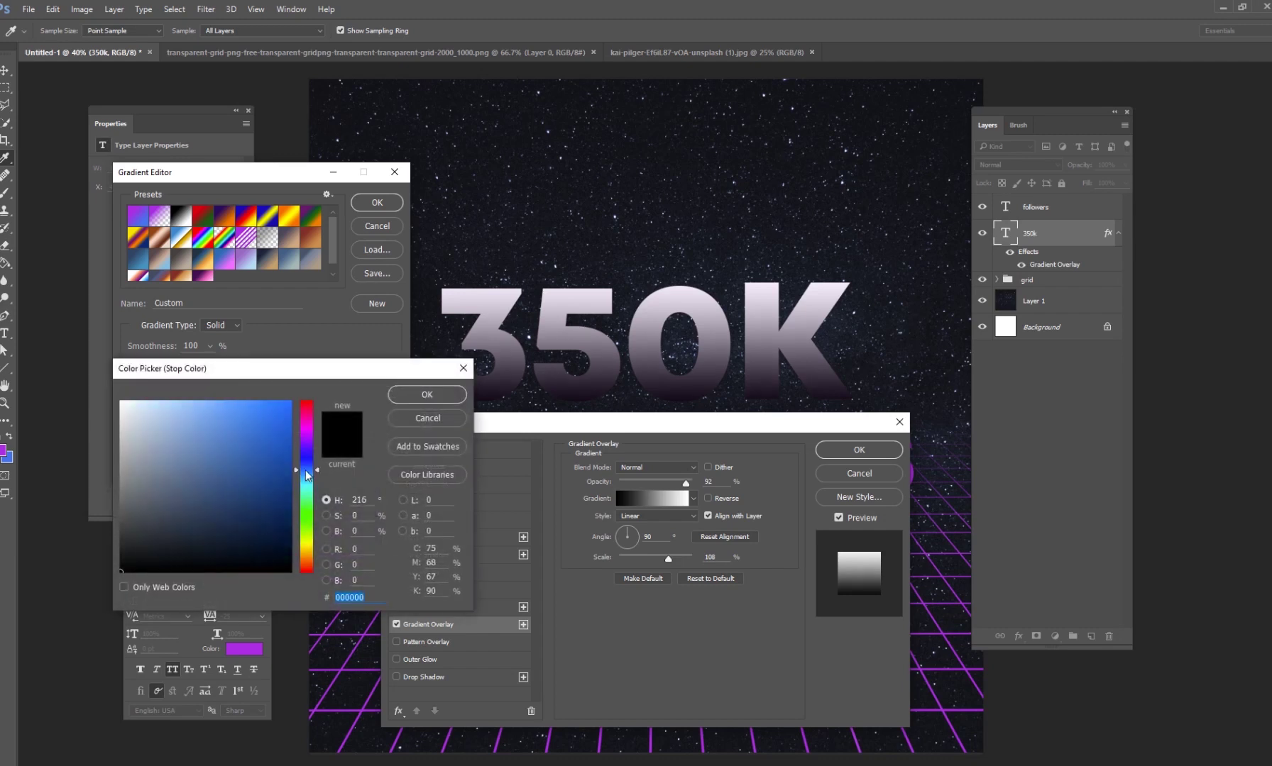
drag(235, 485, 205, 419)
click(426, 394)
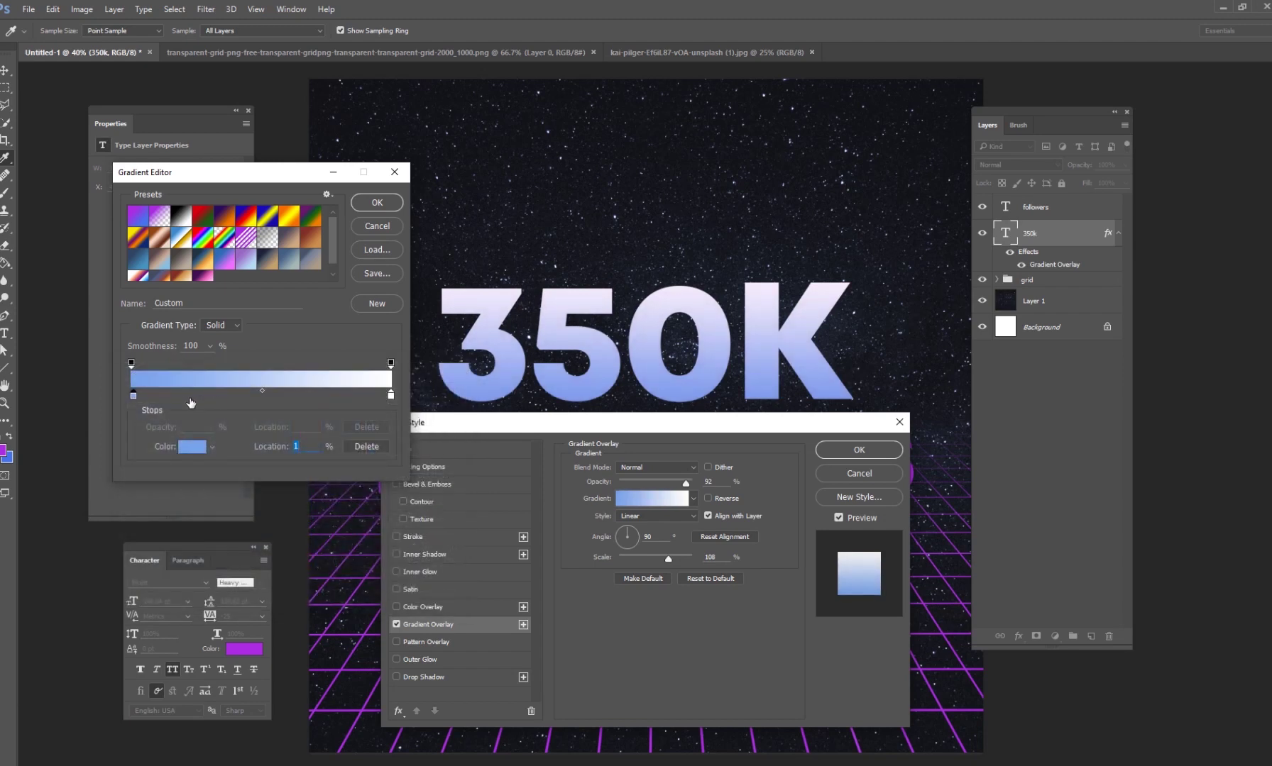
Add a purple colour stop (#a44de0) at location 22% of the 350K overlay's gradient.
click(187, 396)
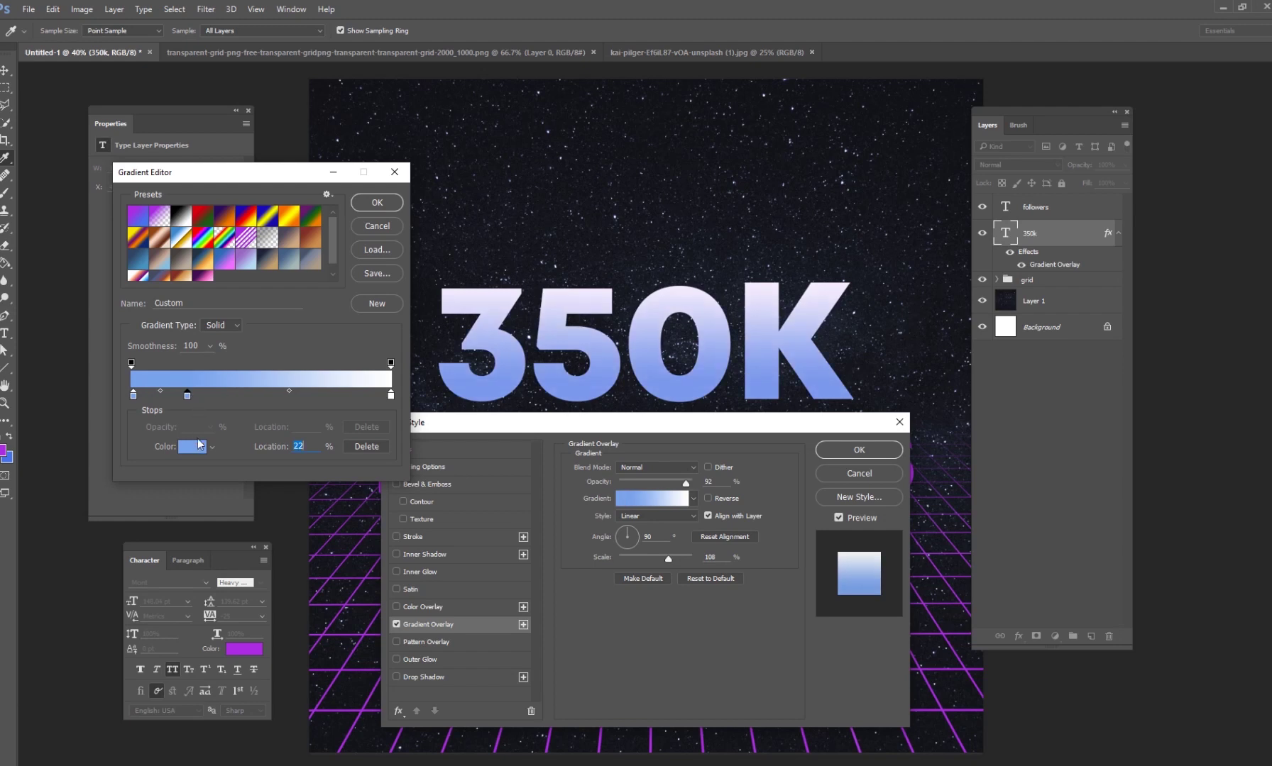
click(198, 447)
drag(309, 469, 229, 410)
click(222, 428)
click(301, 443)
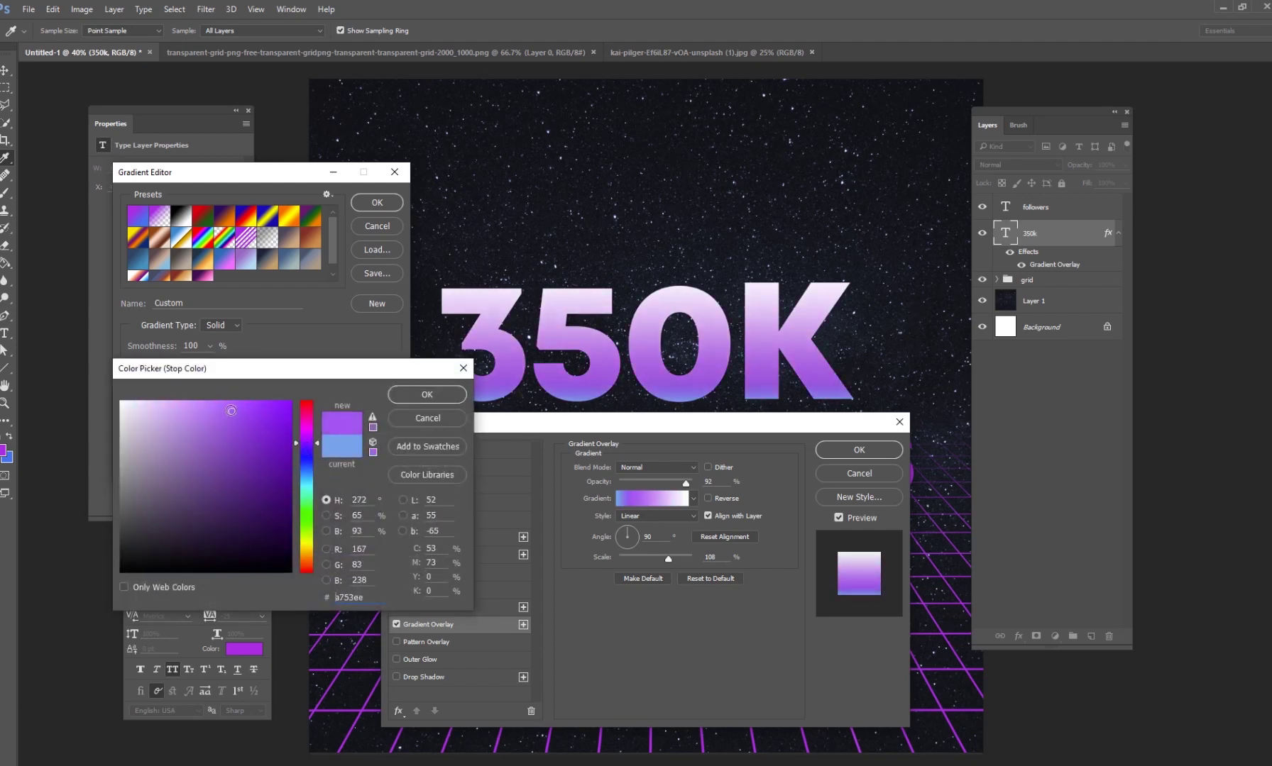
drag(312, 446, 309, 441)
drag(230, 411, 232, 422)
click(304, 443)
click(429, 394)
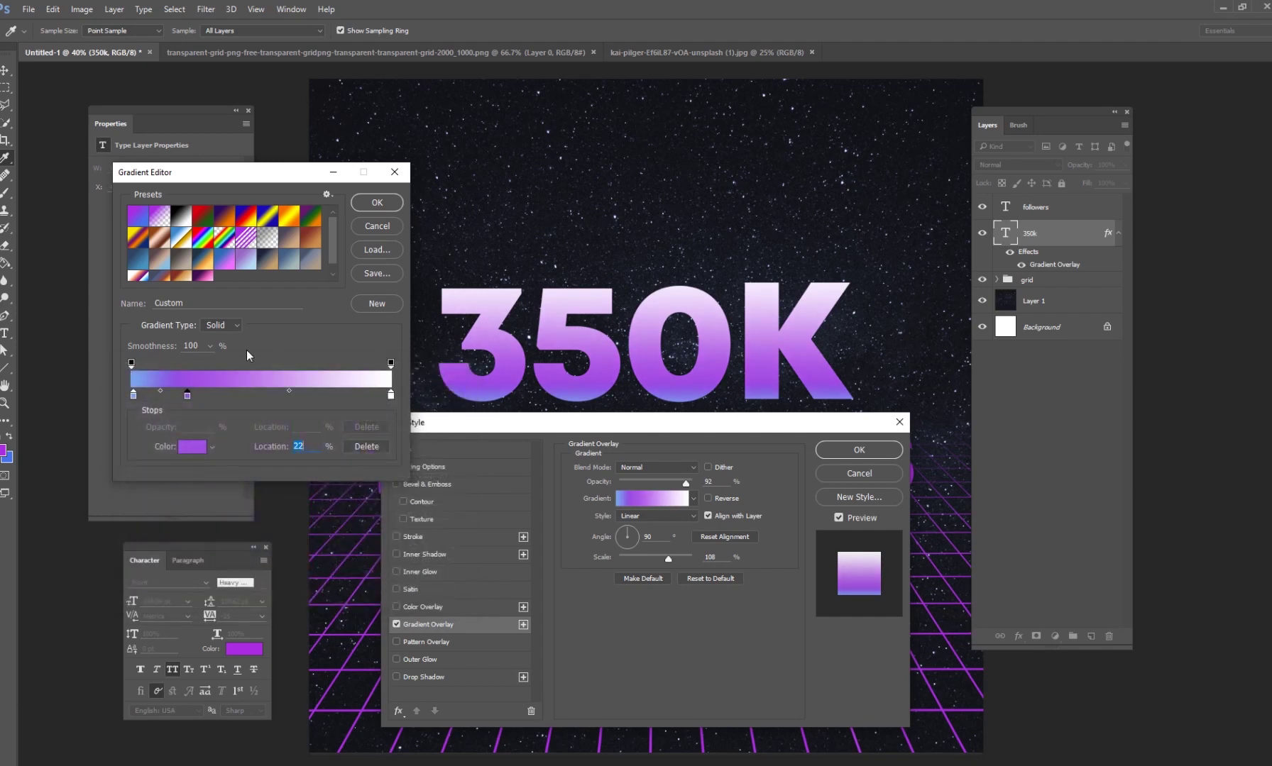
Add a near-black colour stop (#080709) at location 42% of the gradient.
click(191, 447)
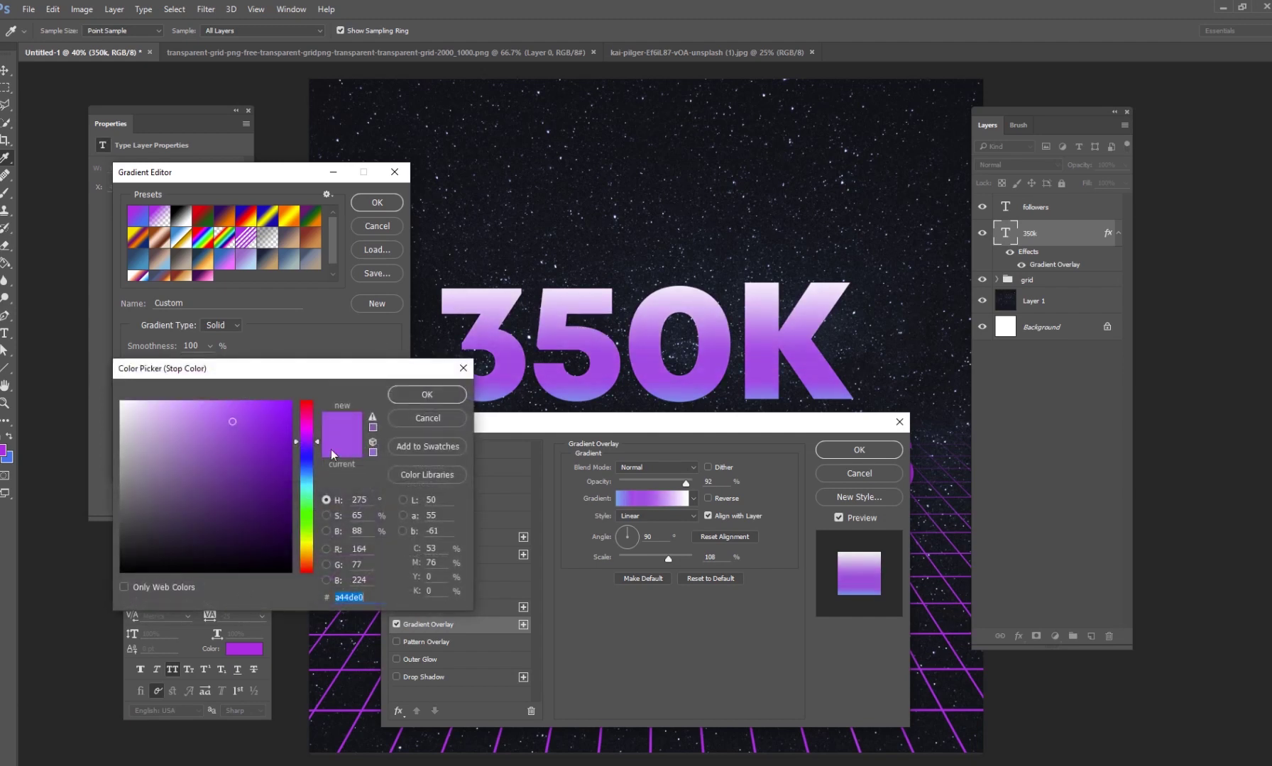
drag(210, 517, 156, 566)
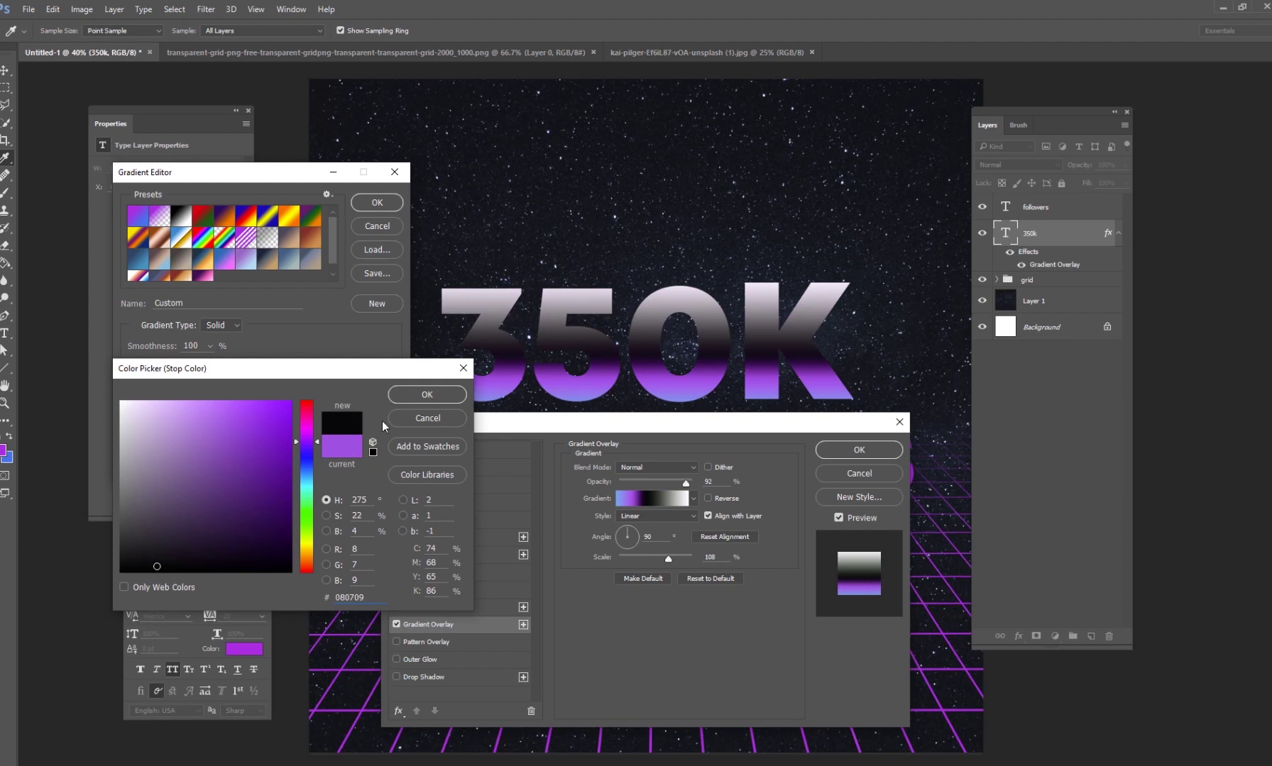
click(411, 398)
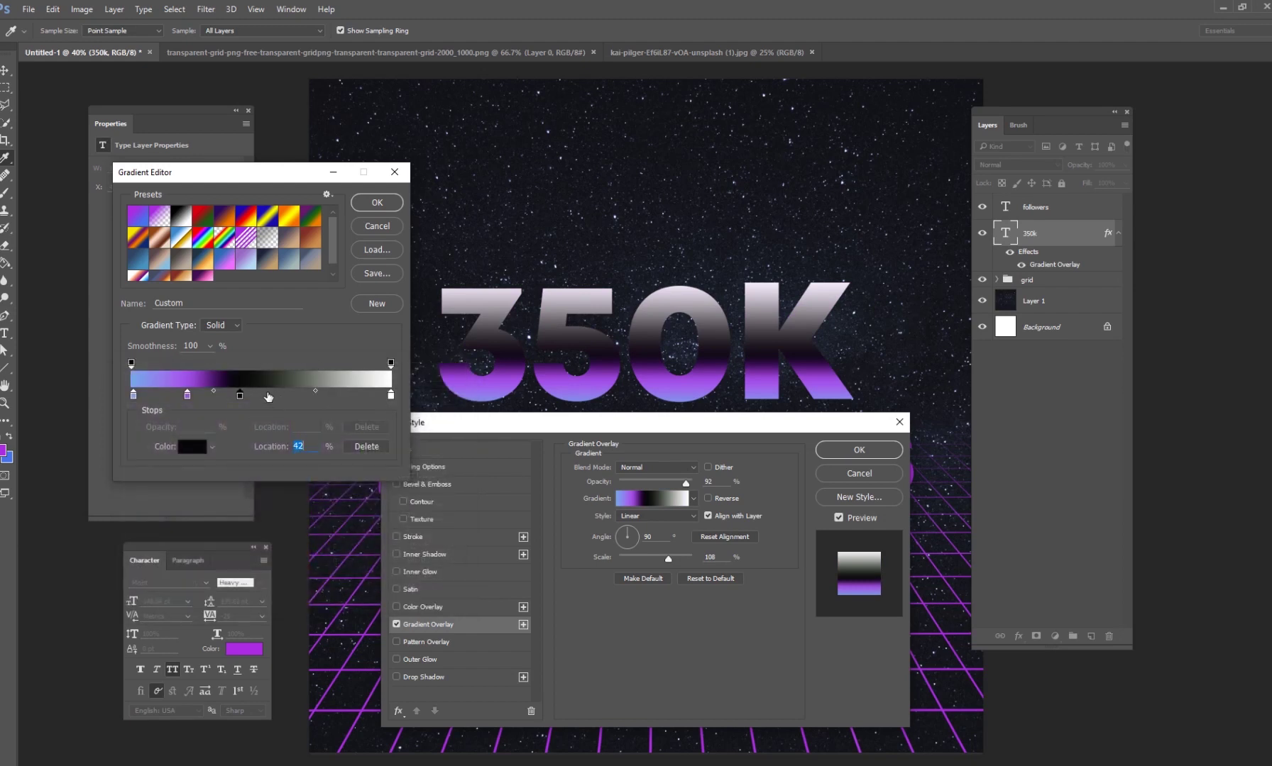
Add a pale blue colour stop (#d6f4fb) at location 52% of the gradient.
click(193, 446)
drag(306, 461, 306, 482)
click(208, 448)
drag(207, 447, 144, 404)
click(406, 395)
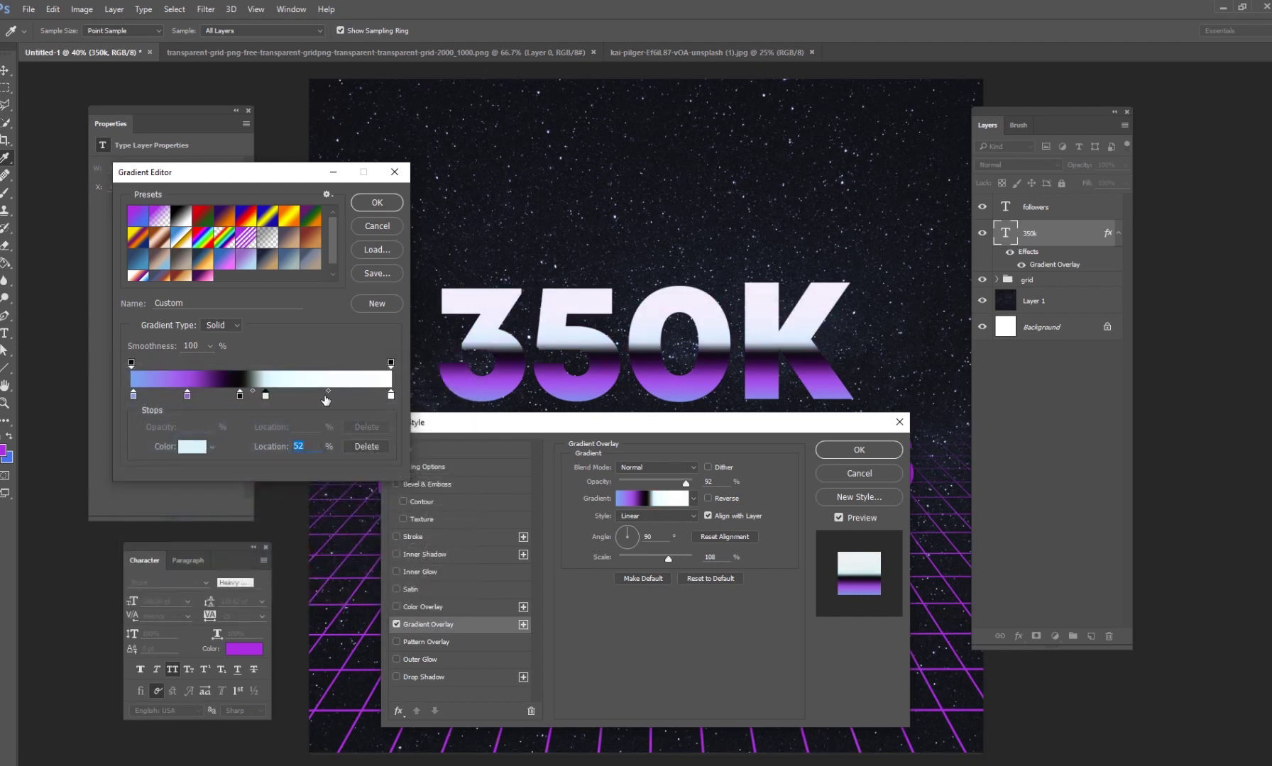
Add a medium blue colour stop (#62a6da) about midway between the pale blue stop and the white end.
click(319, 399)
click(193, 446)
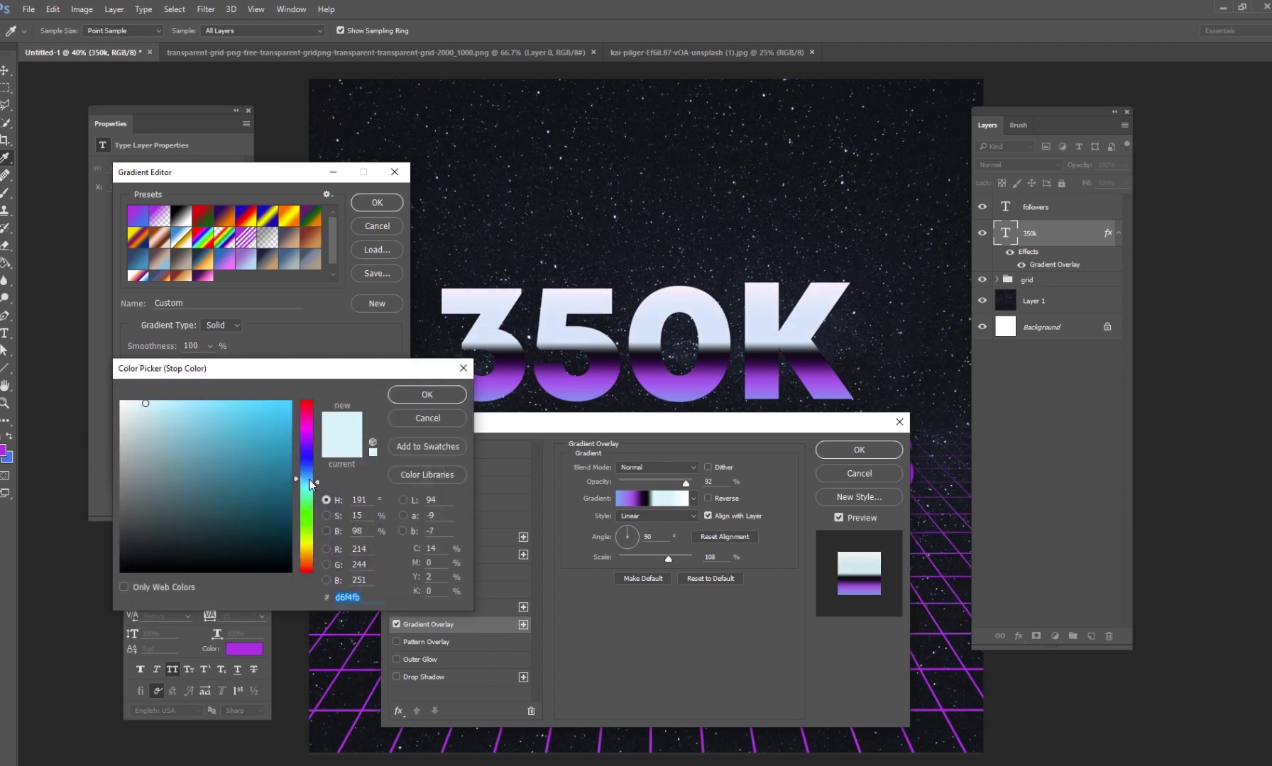
drag(197, 442, 214, 426)
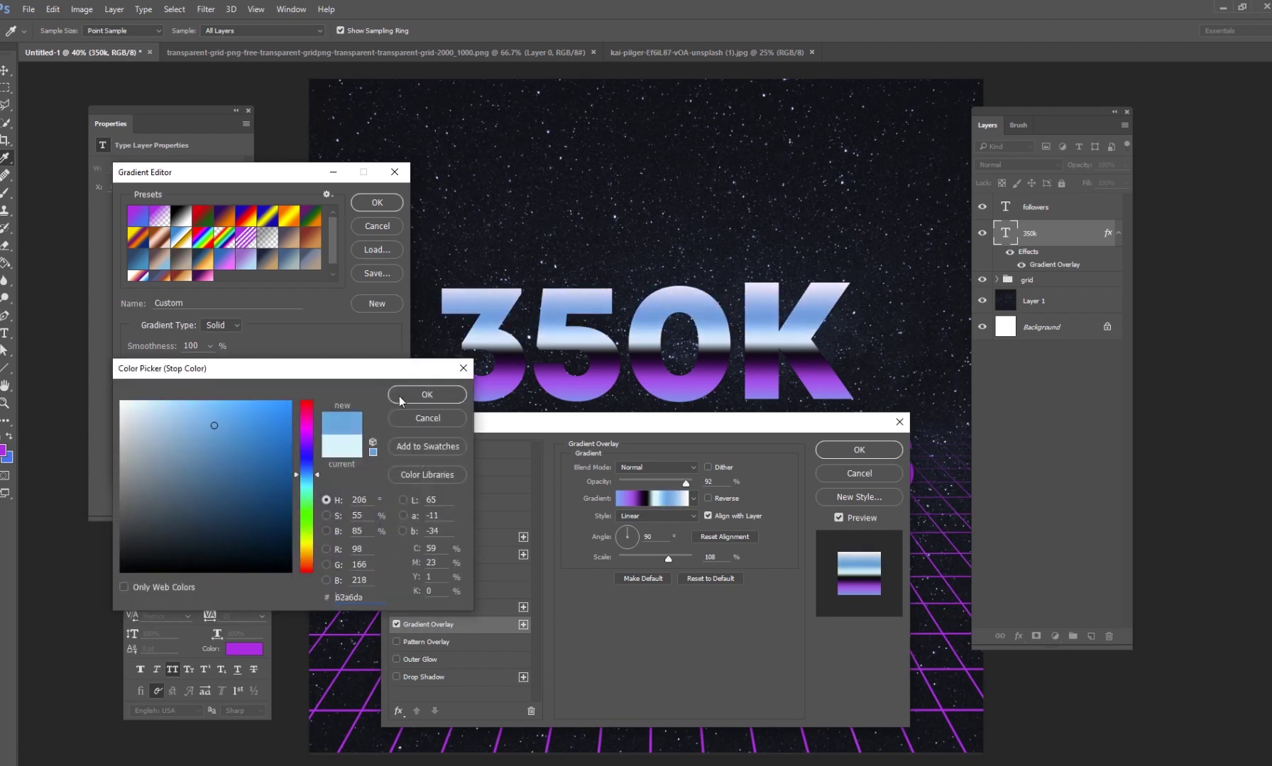
click(416, 398)
Recolour the gradient stop at location 92% to a more saturated blue.
click(213, 446)
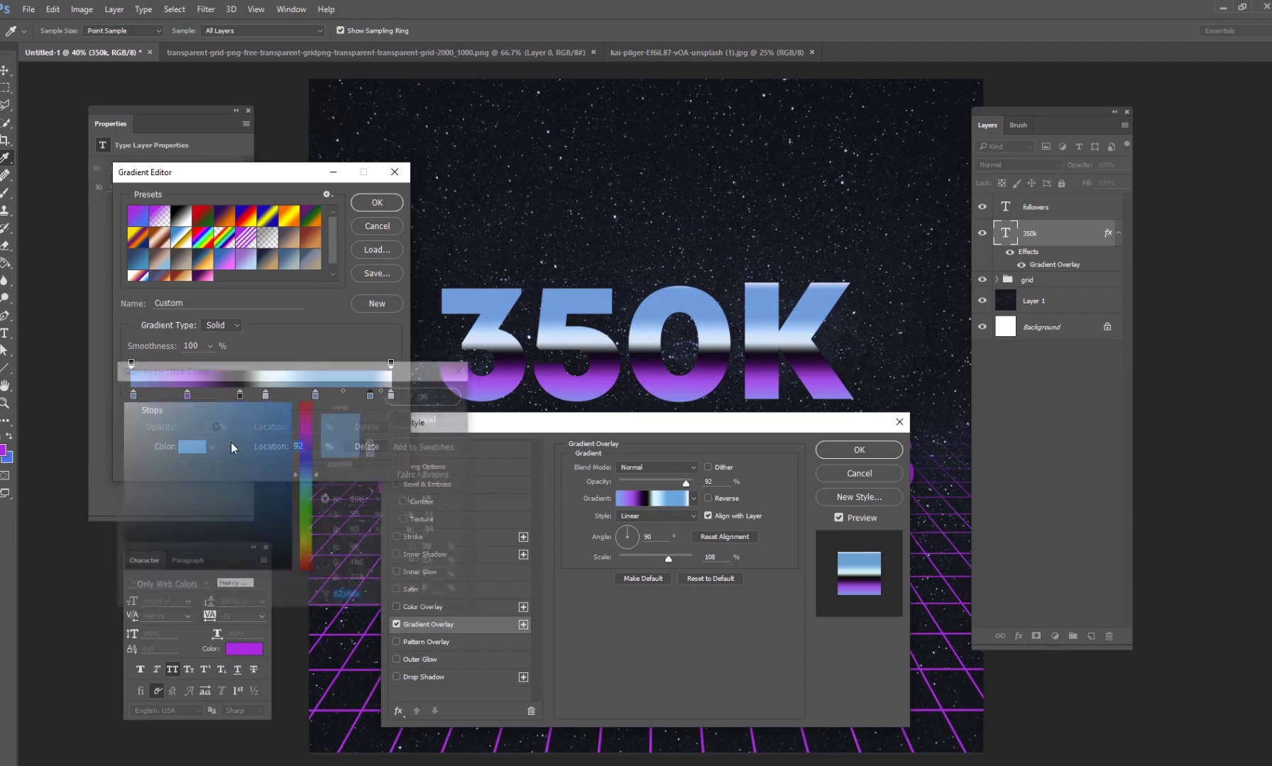
click(308, 469)
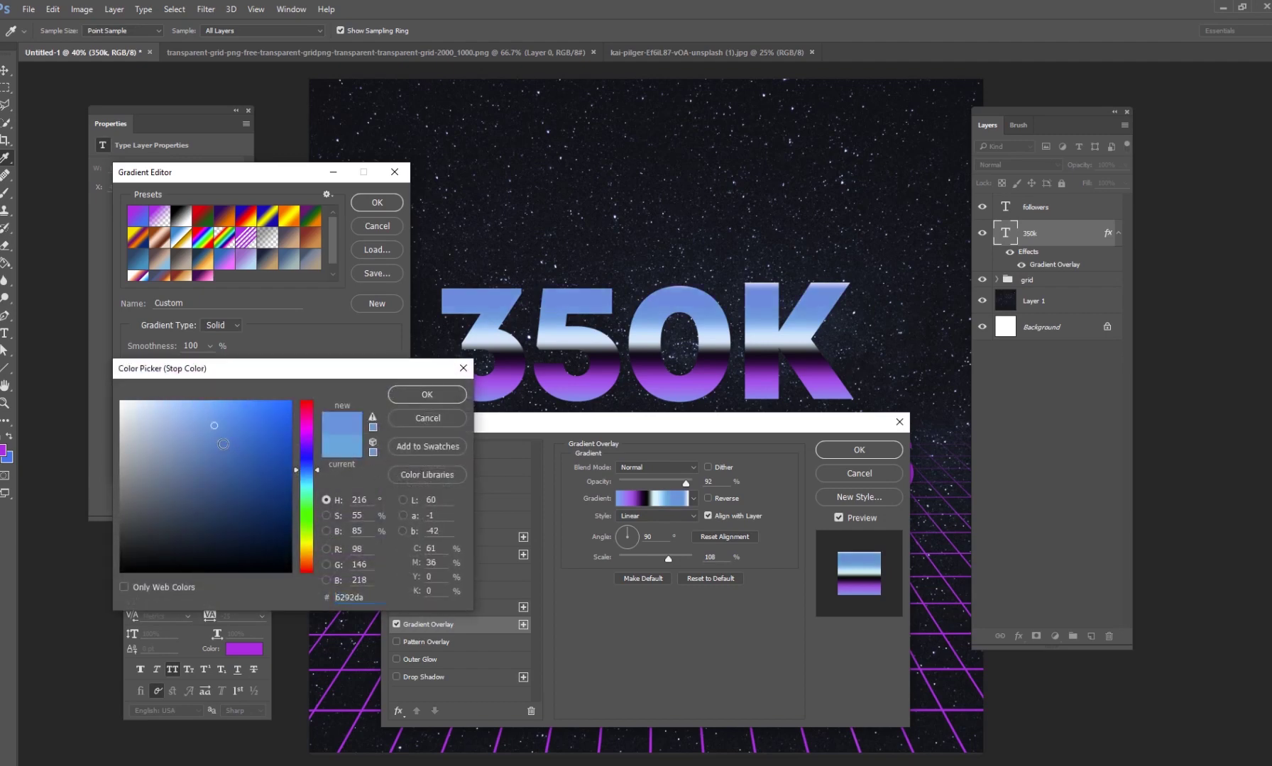
drag(228, 431, 246, 423)
click(425, 402)
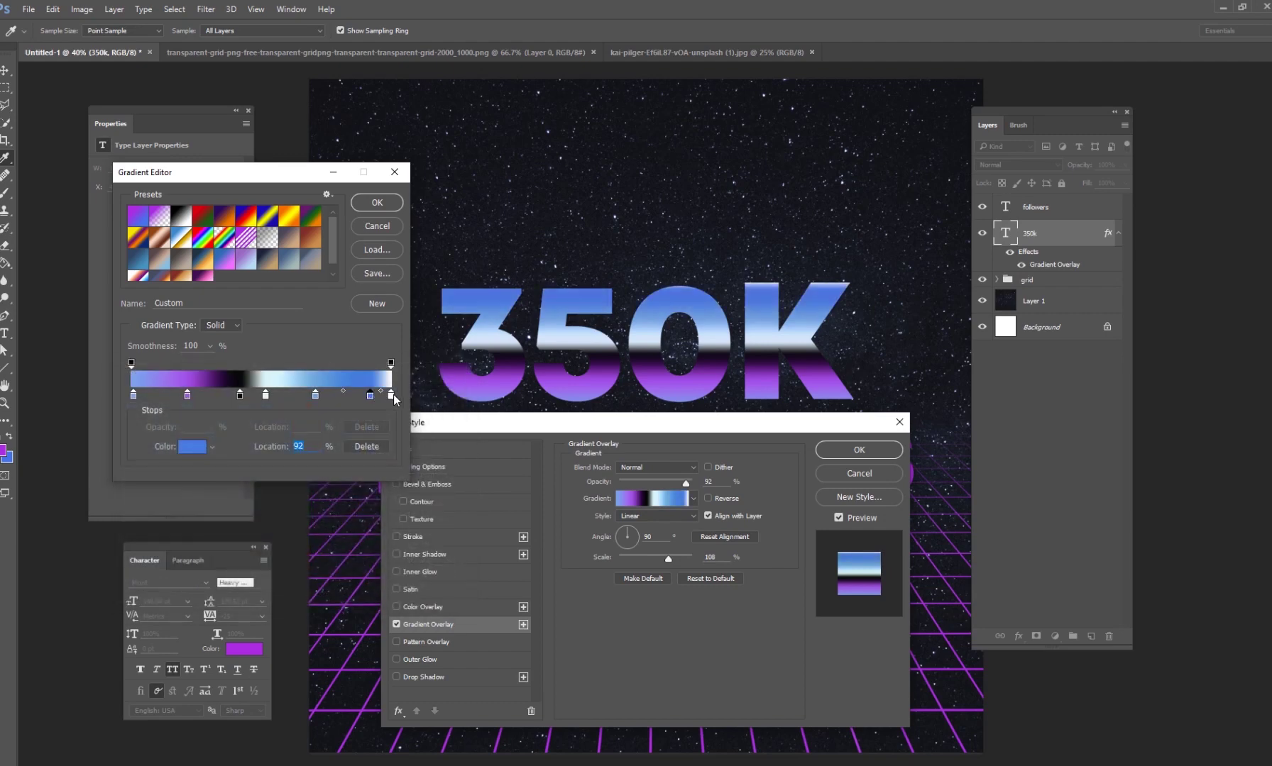
Add a dark navy stop at location 100% and remove the white end stop from the gradient.
click(192, 447)
click(307, 465)
click(258, 493)
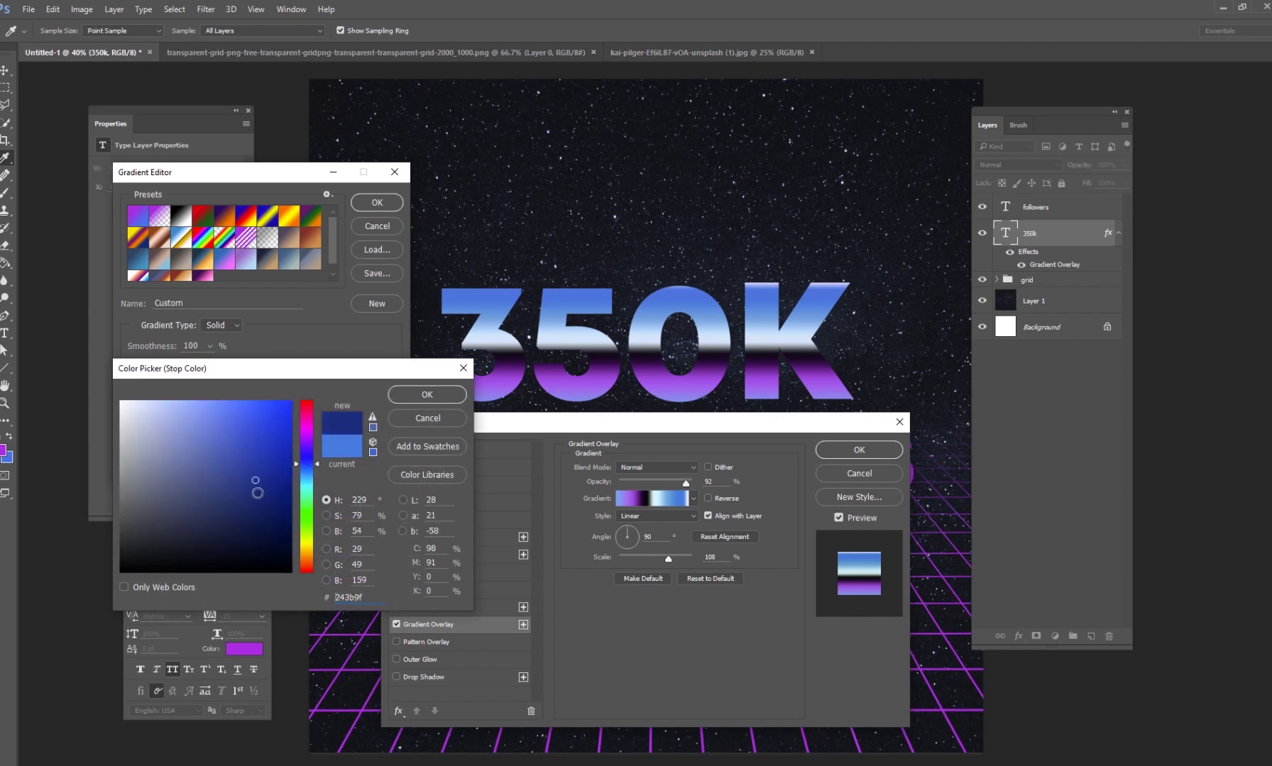
drag(258, 493, 278, 502)
click(428, 393)
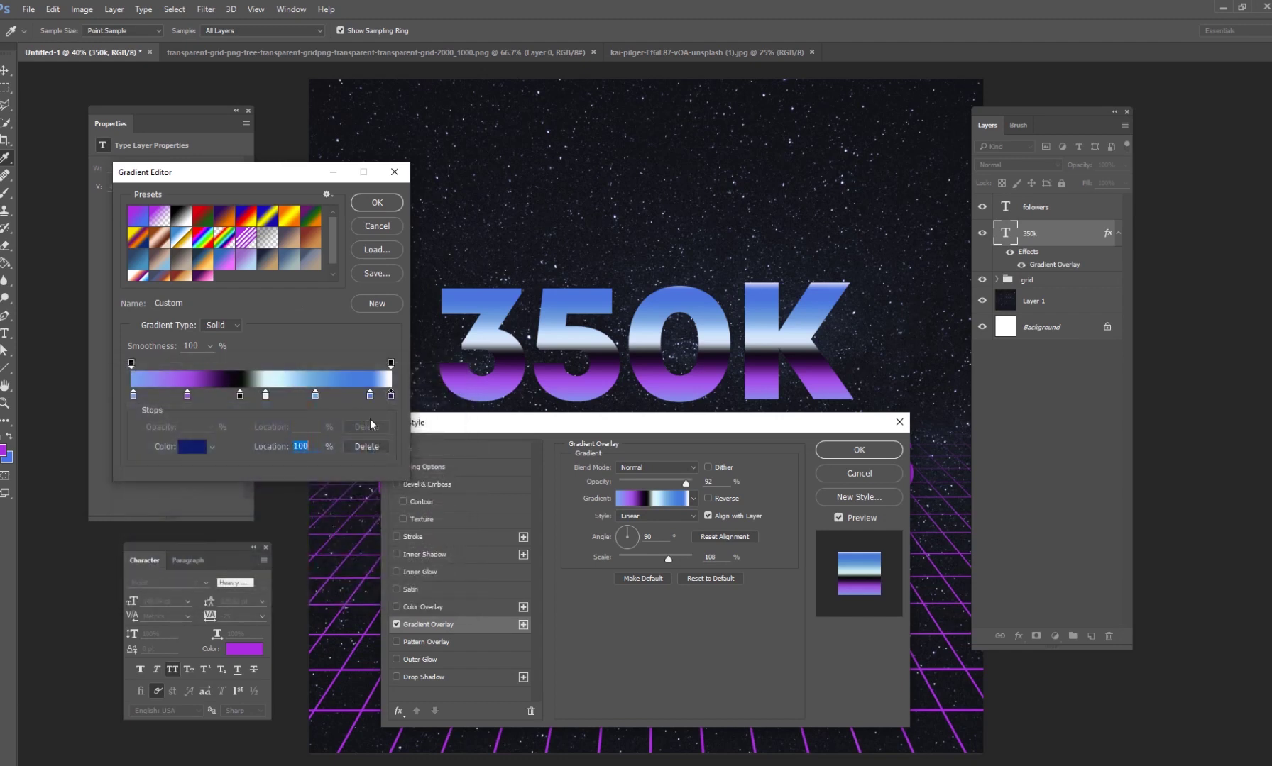
drag(390, 397, 382, 398)
click(383, 449)
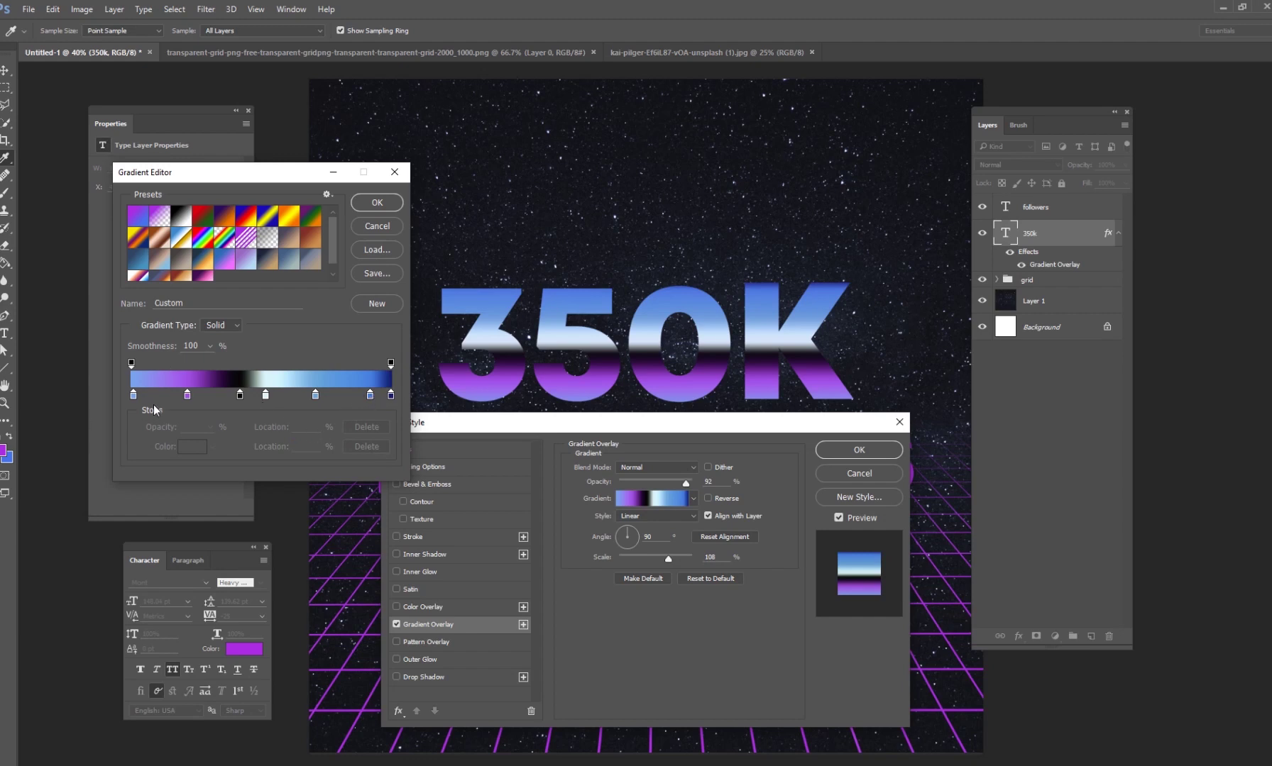
Reposition the stops, with saturated blue at 87%, pale blue at 54% and black right beside it for a hard horizon line.
click(133, 394)
drag(187, 394, 237, 399)
click(240, 395)
drag(316, 398, 357, 395)
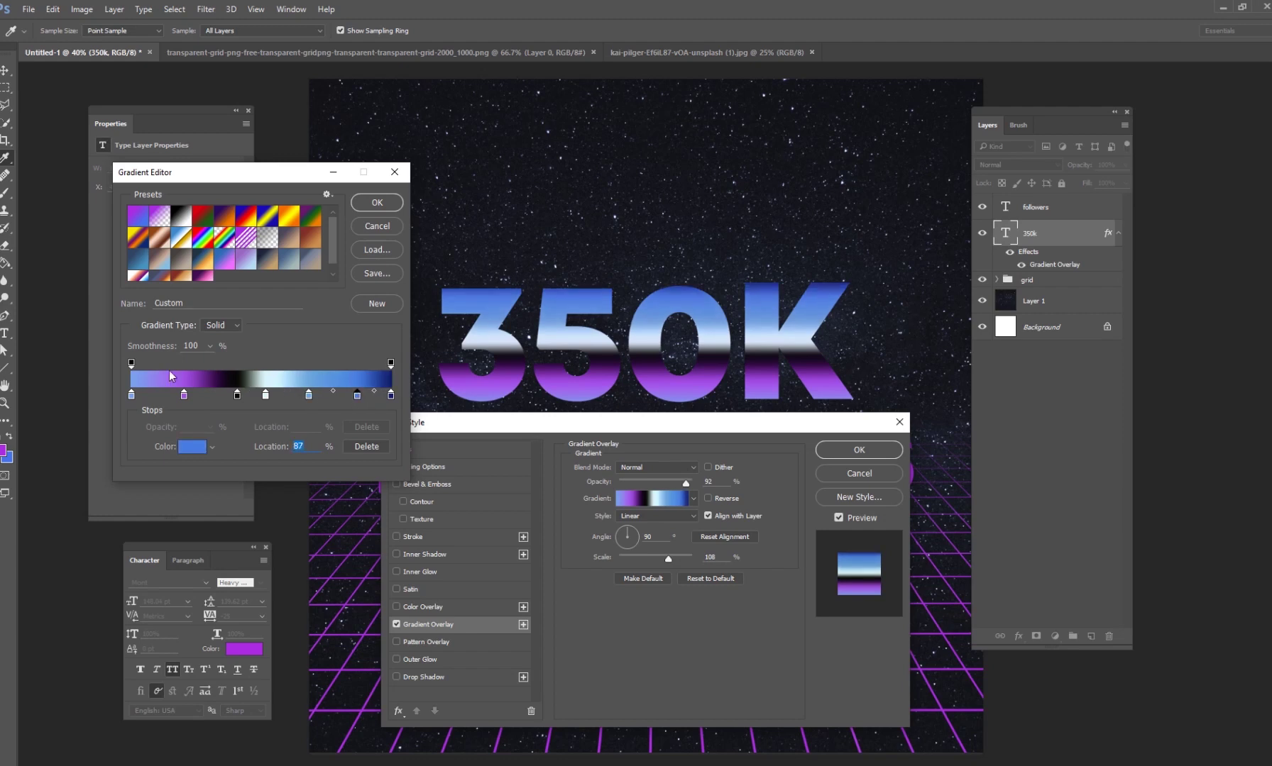
mouse_move(266, 395)
mouse_down()
mouse_move(287, 395)
mouse_move(252, 398)
mouse_move(285, 399)
mouse_move(271, 397)
mouse_up()
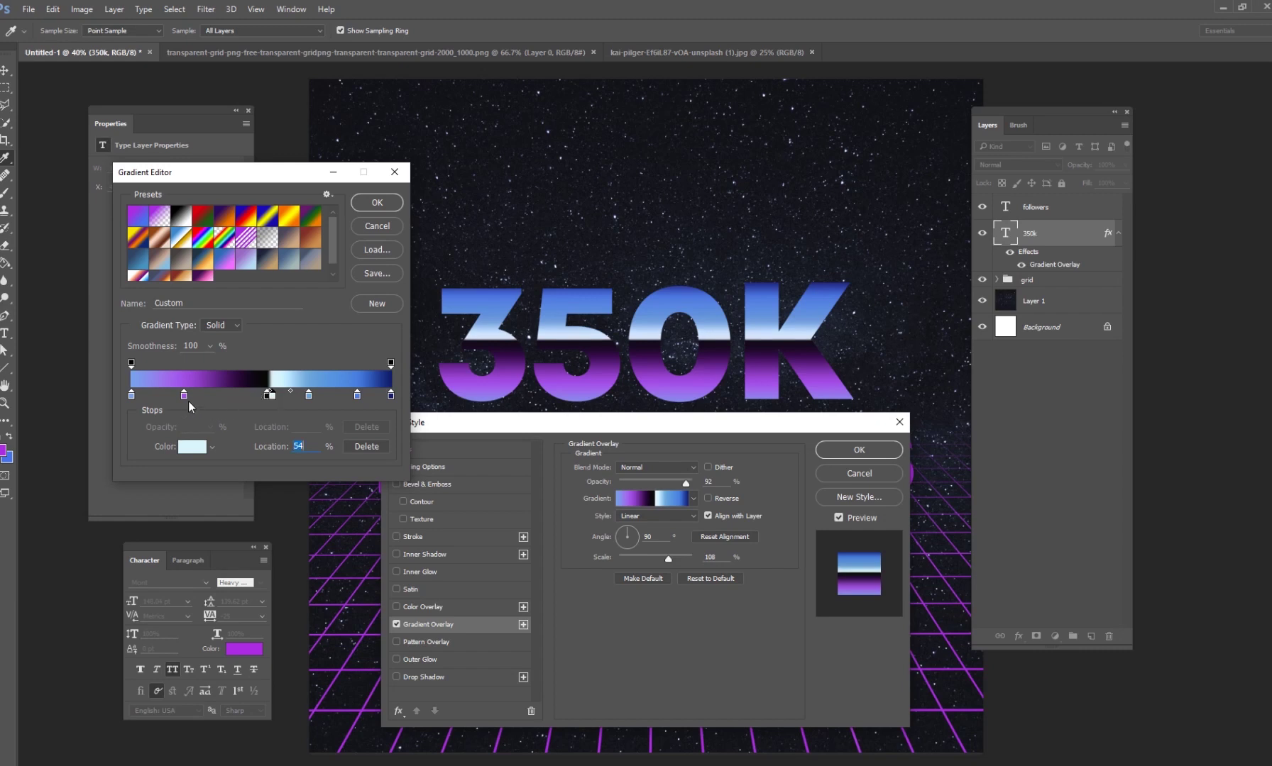
Move the light blue stop to 8%, shift the purple stop slightly towards the black one, and accept the gradient.
drag(186, 396, 154, 397)
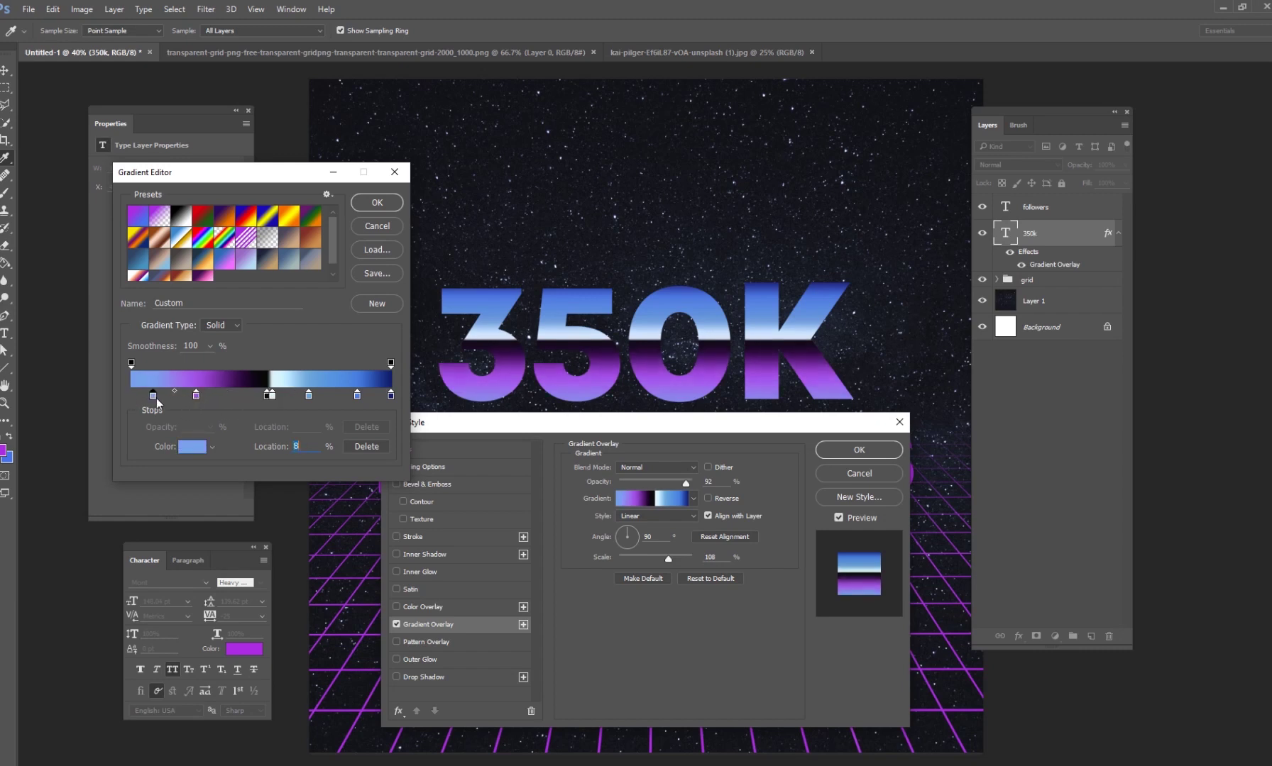
click(306, 398)
drag(308, 397, 359, 396)
click(377, 203)
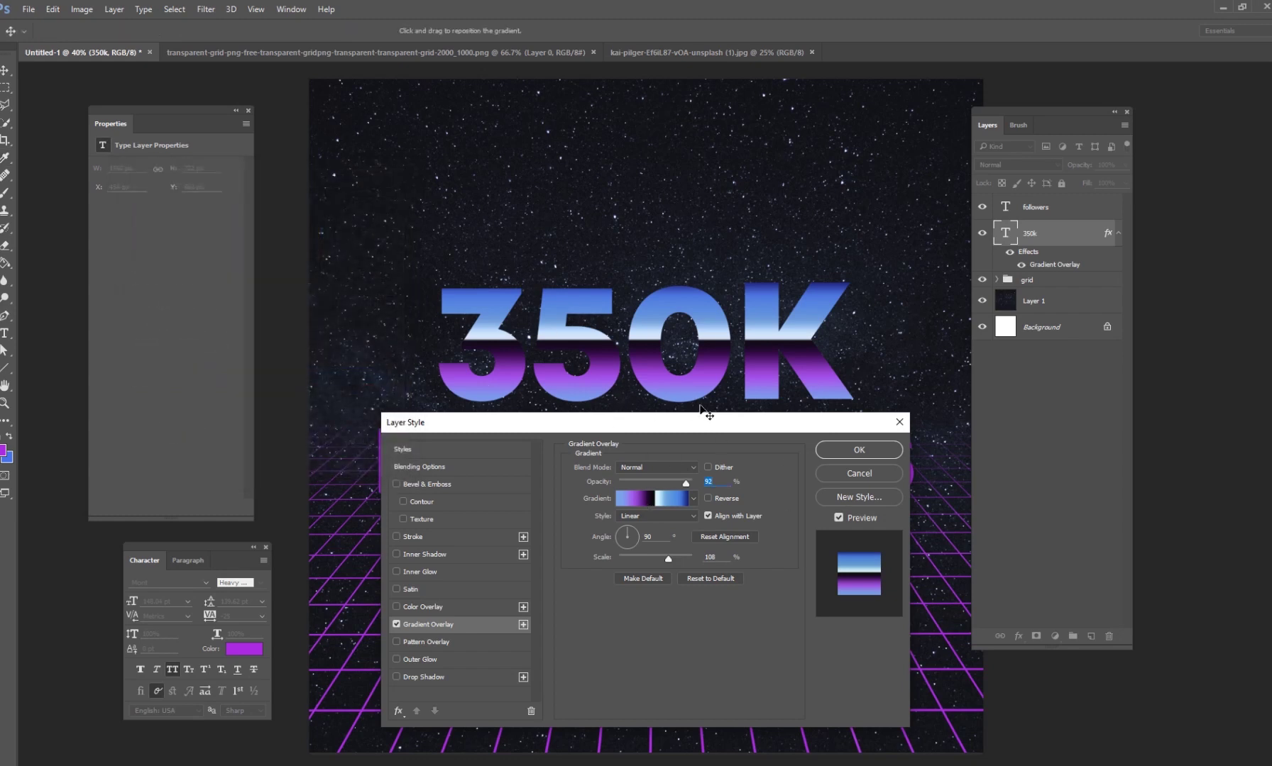
Reposition the gradient within the 350K text and set the overlay's scale to 101%.
mouse_move(713, 363)
mouse_down()
mouse_move(714, 404)
mouse_move(710, 340)
mouse_move(706, 411)
mouse_move(682, 363)
mouse_move(702, 351)
mouse_up()
mouse_move(671, 561)
mouse_down()
mouse_move(622, 559)
mouse_move(691, 561)
mouse_move(659, 561)
mouse_up()
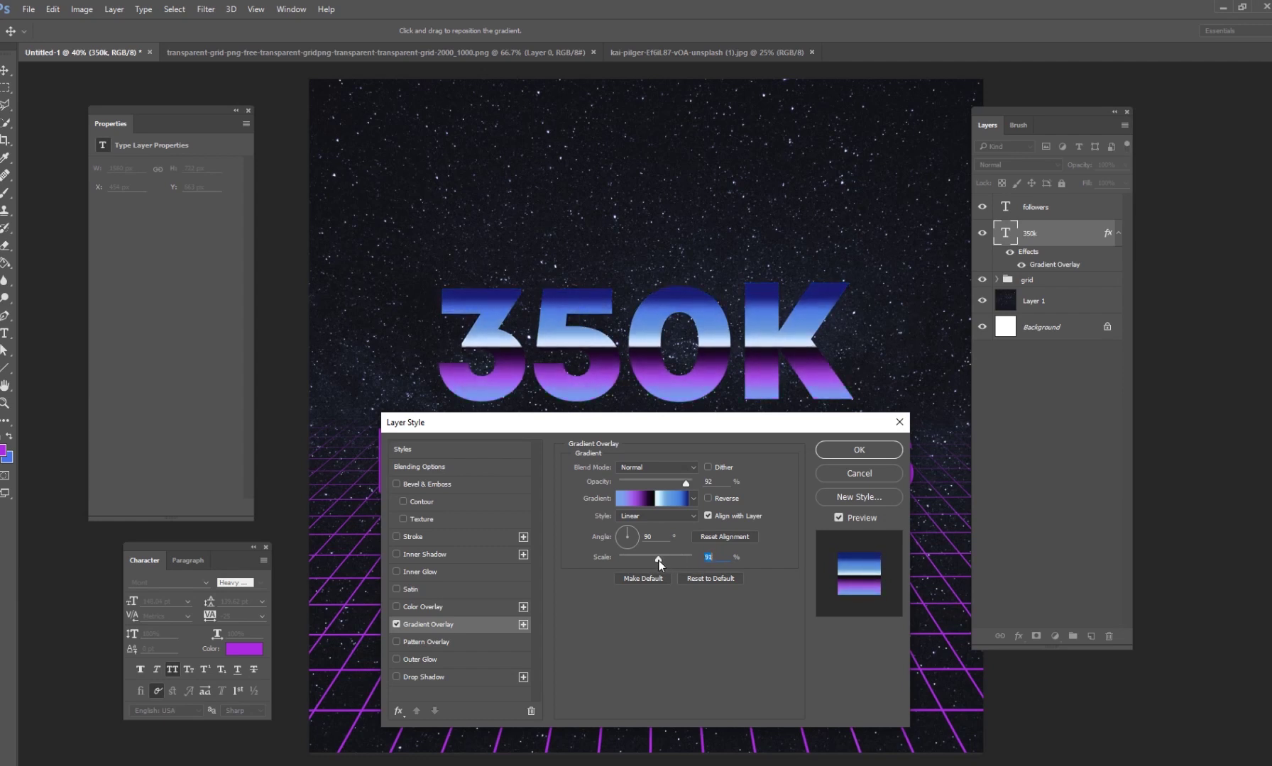
drag(665, 365, 663, 363)
drag(668, 350, 635, 354)
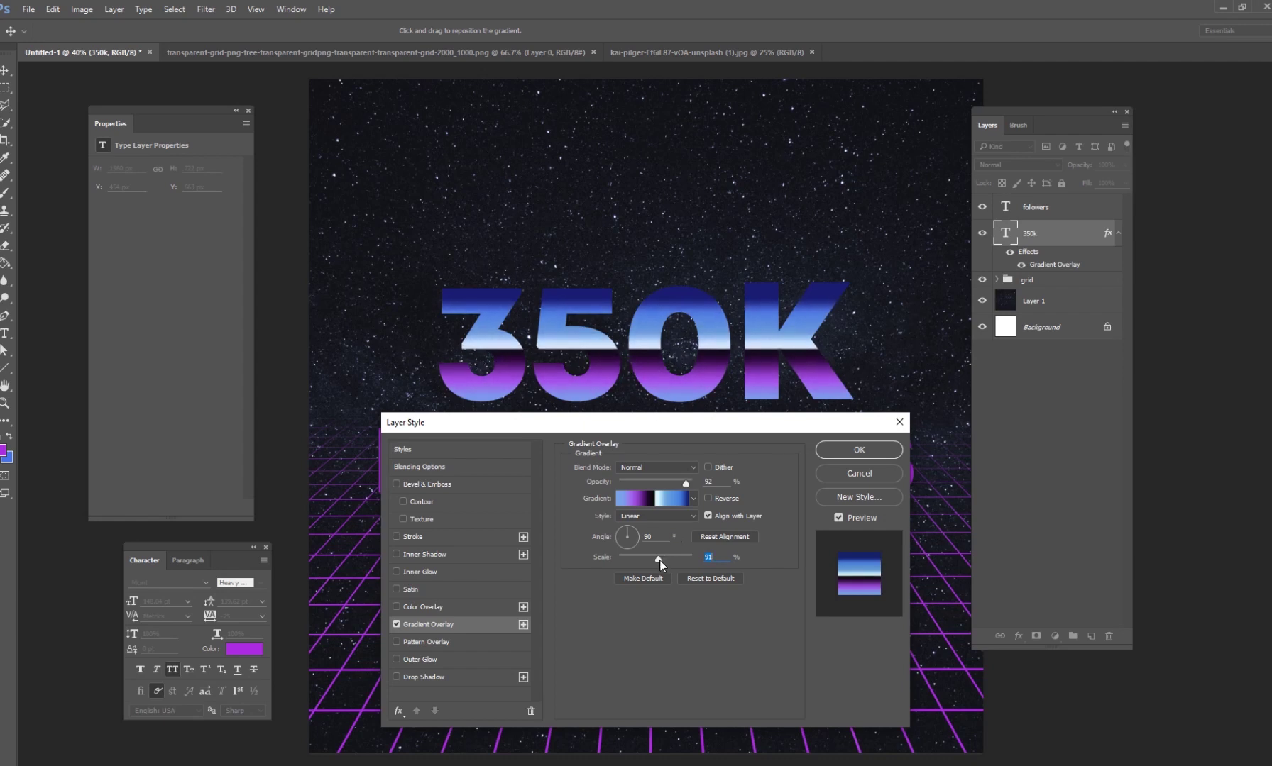
drag(659, 561, 671, 557)
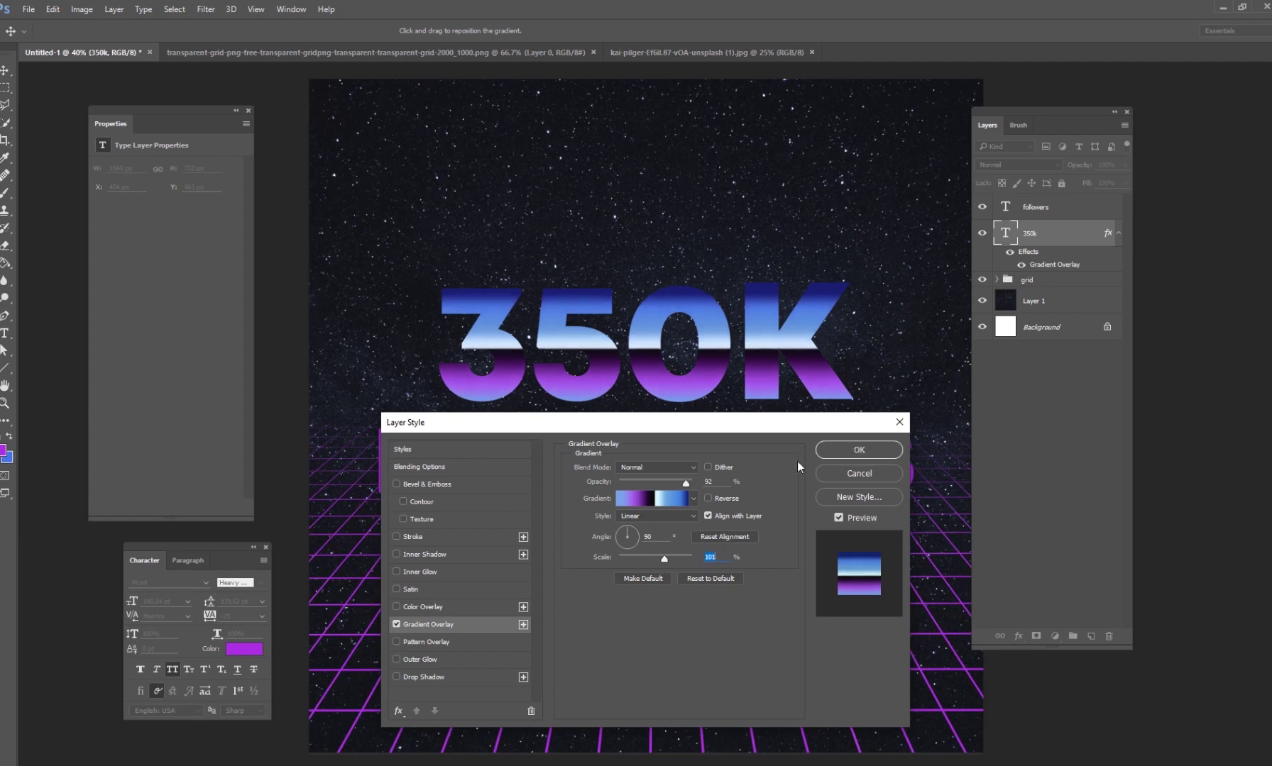
Add a Stroke effect to the 350K text and set its size to 10 px.
drag(581, 430, 607, 419)
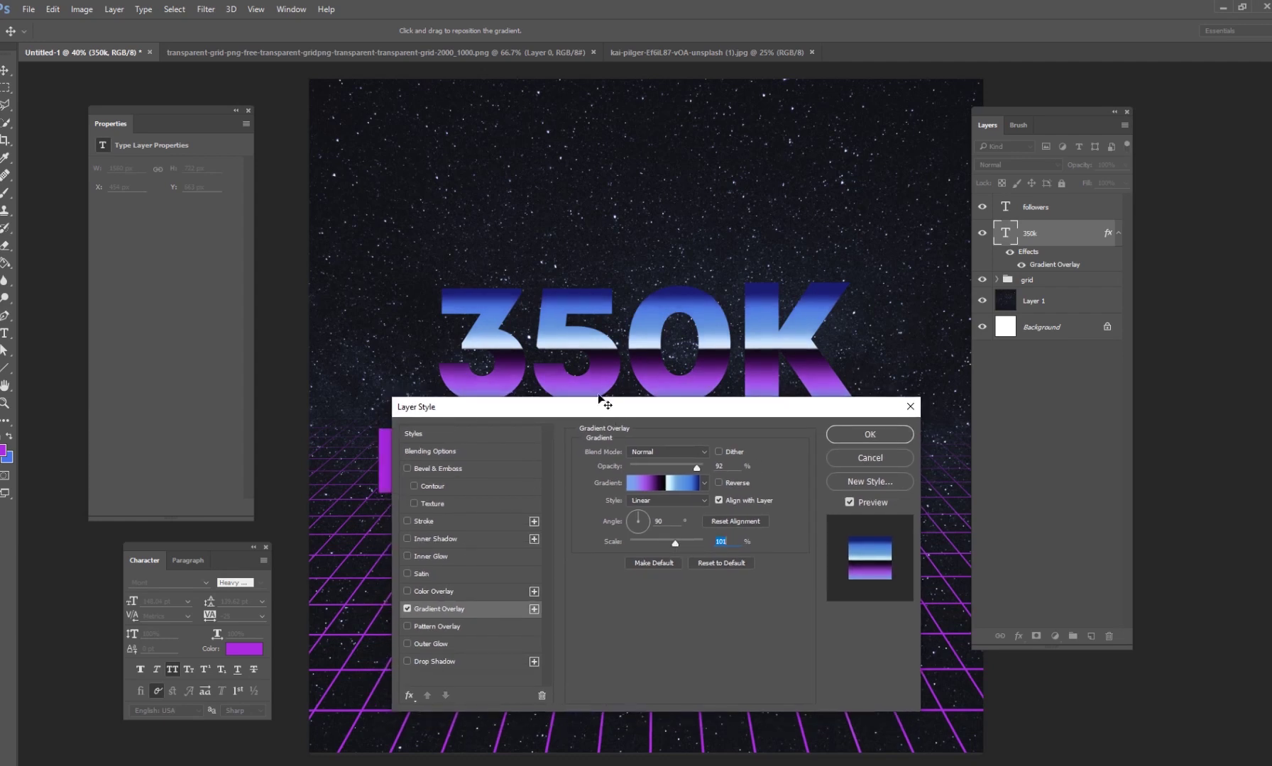
drag(651, 409, 664, 405)
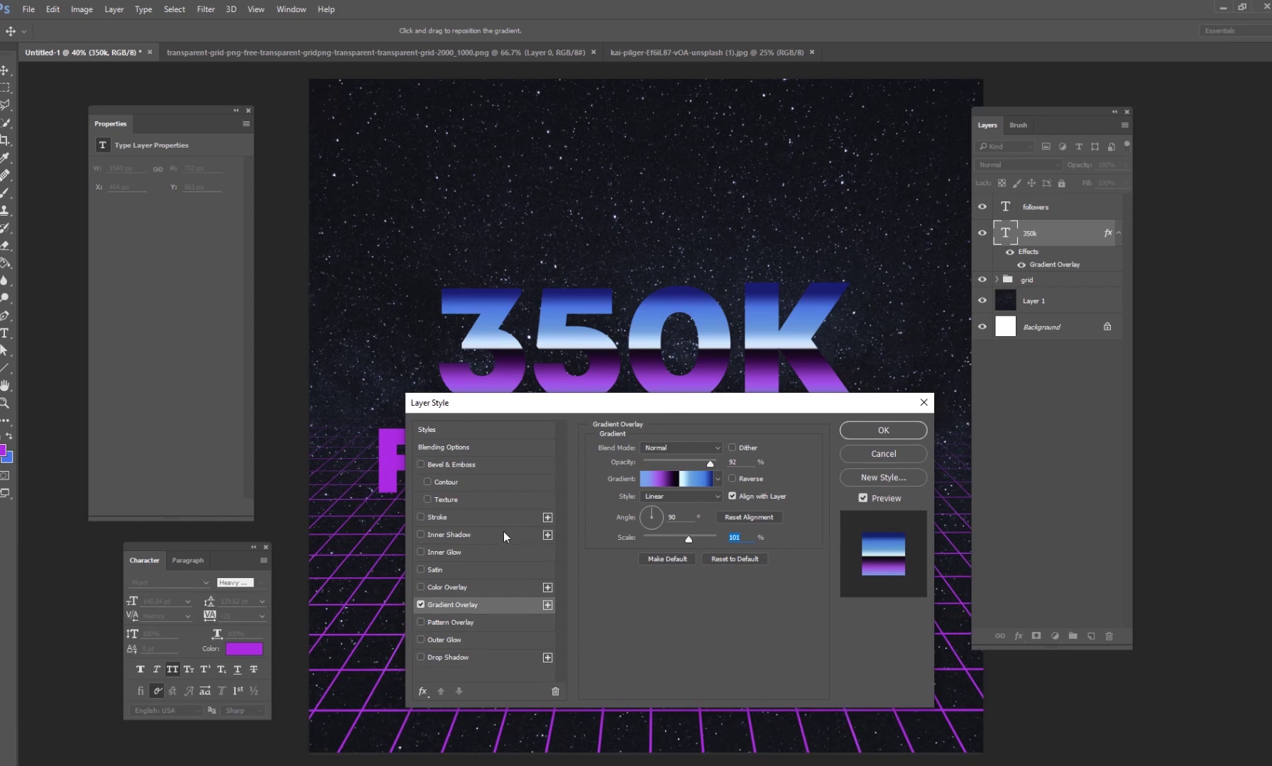
click(437, 517)
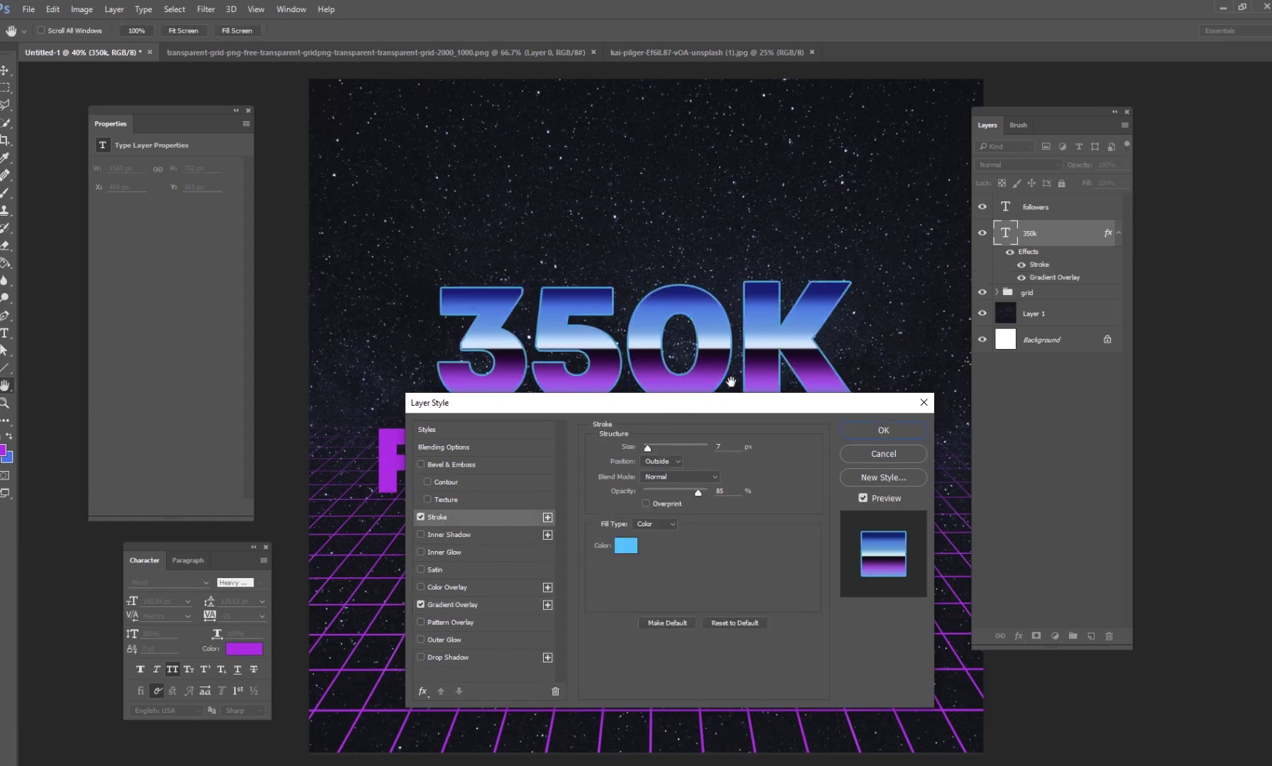
drag(622, 412, 610, 433)
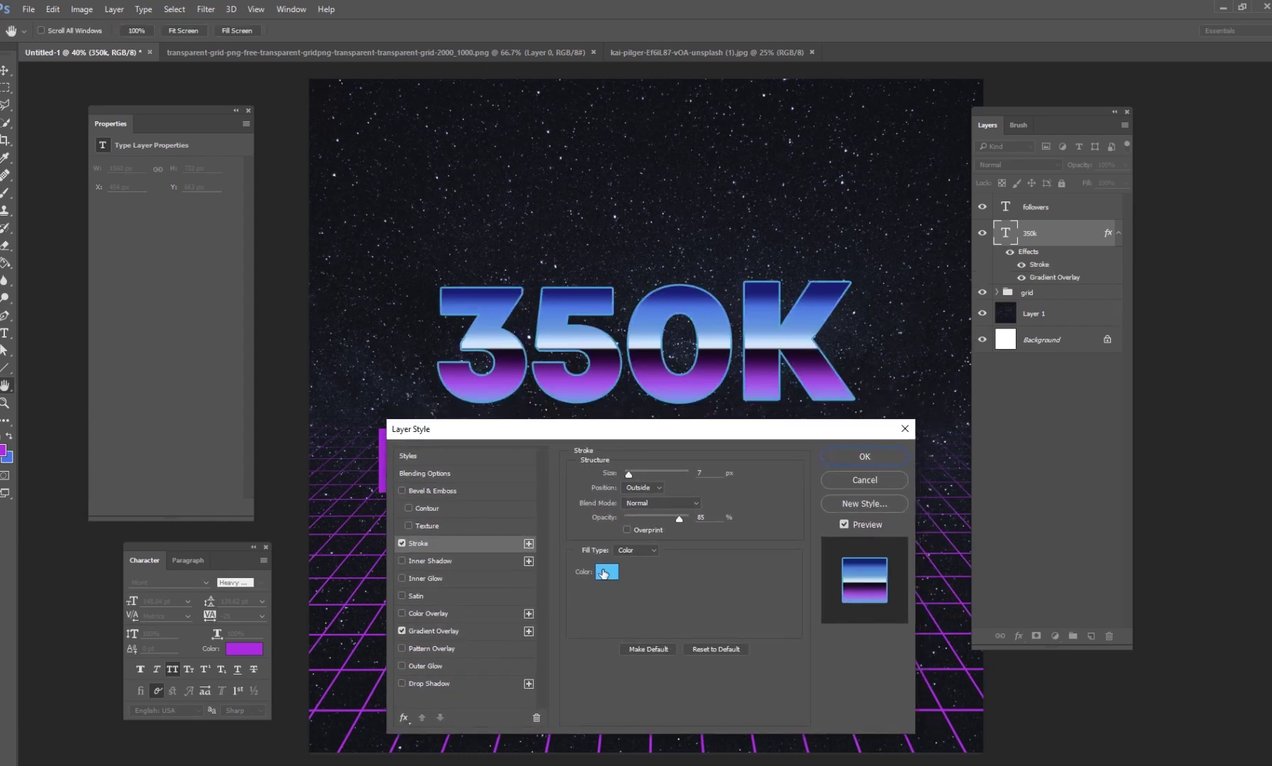
mouse_move(636, 479)
mouse_down()
mouse_move(649, 475)
mouse_move(629, 474)
mouse_up()
double_click(708, 473)
text(10)
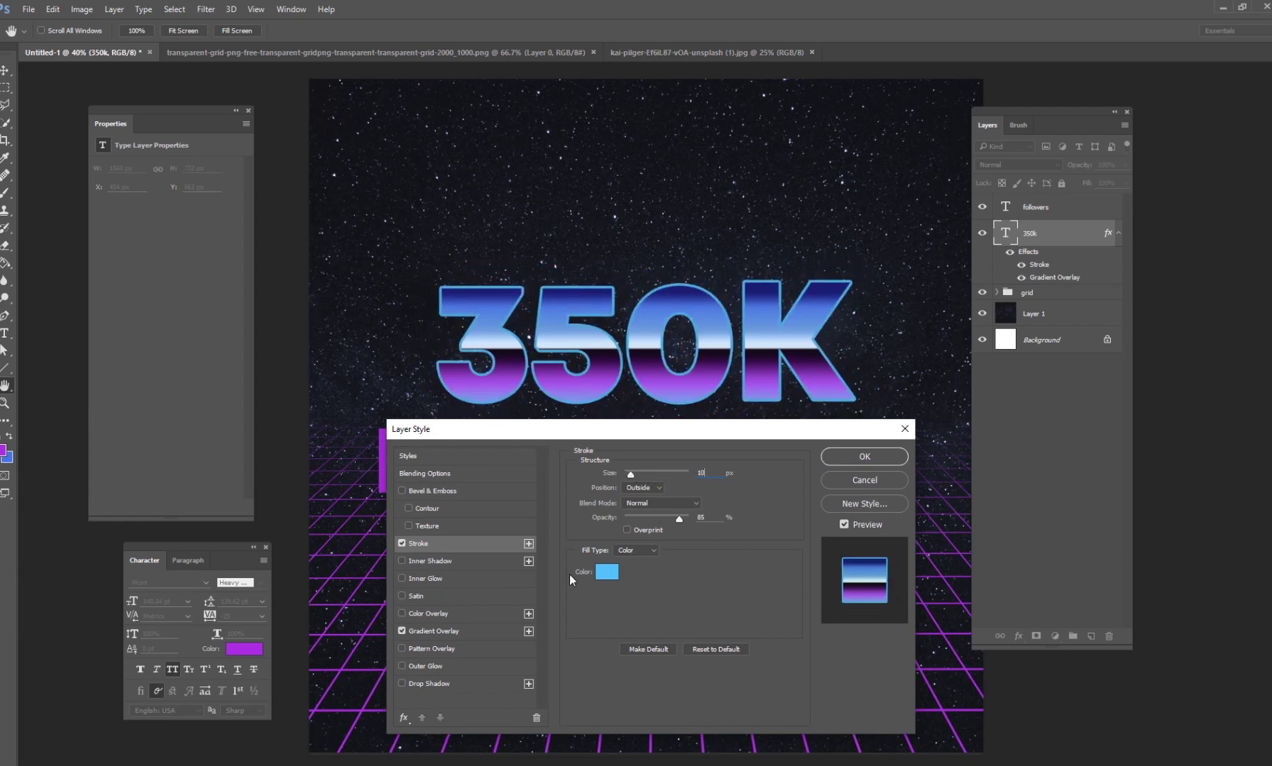
Recolour the 350K stroke to a slightly brighter sky blue.
click(611, 575)
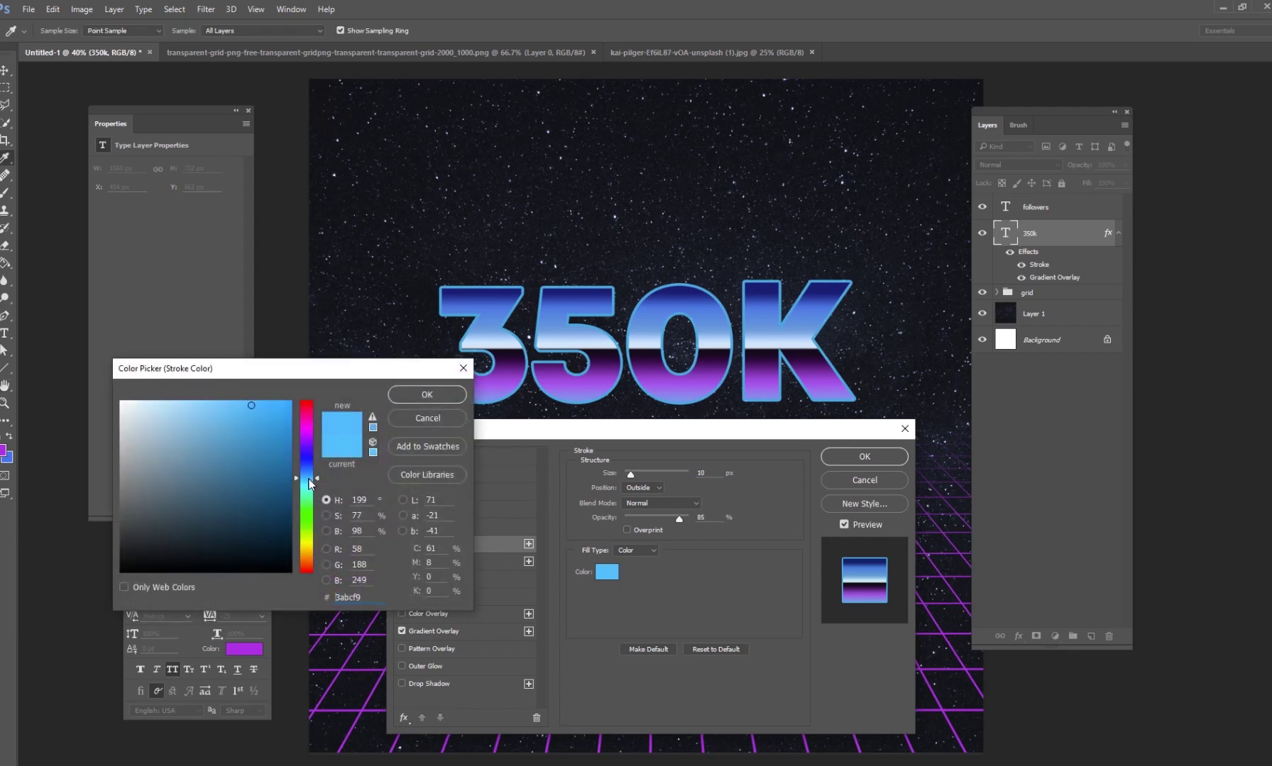
click(260, 413)
drag(261, 413, 262, 402)
click(426, 395)
Add Bevel & Emboss to 350K with 100% highlight opacity and a nearly vertical light angle, and apply the layer style.
drag(518, 433, 522, 421)
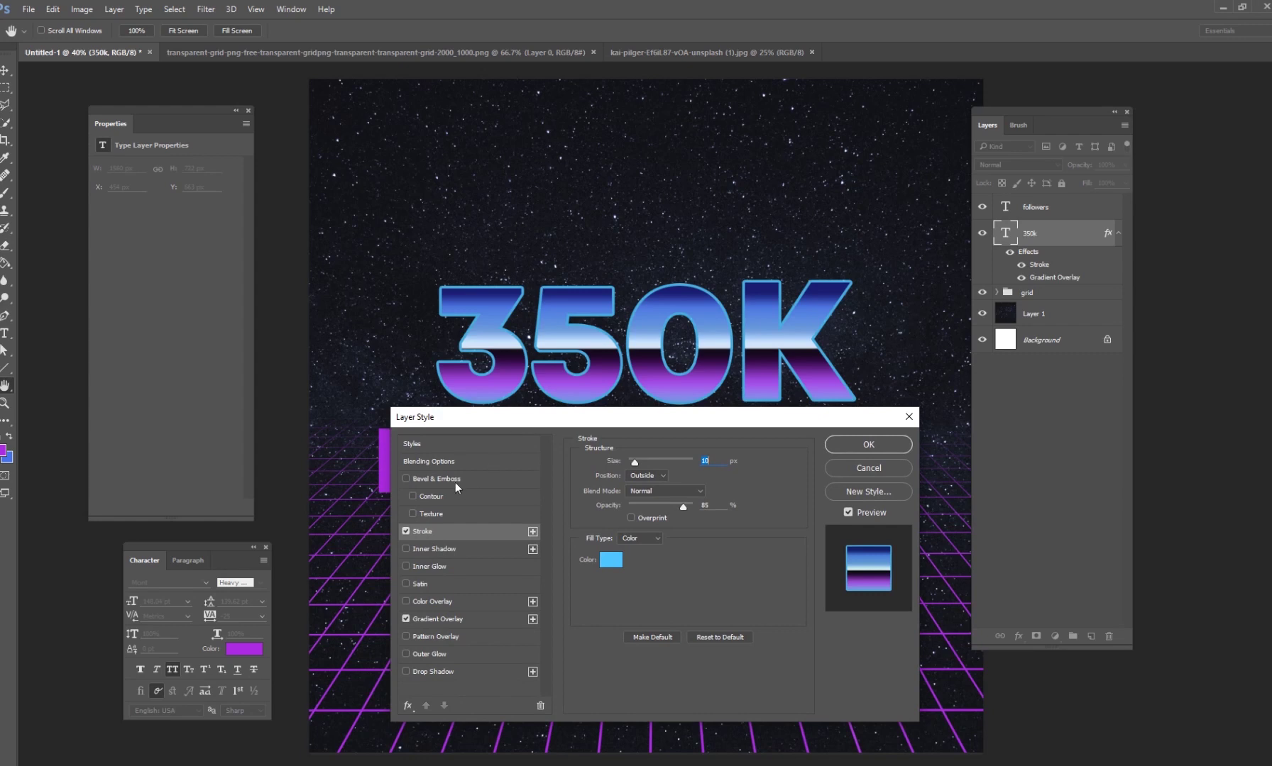
click(426, 480)
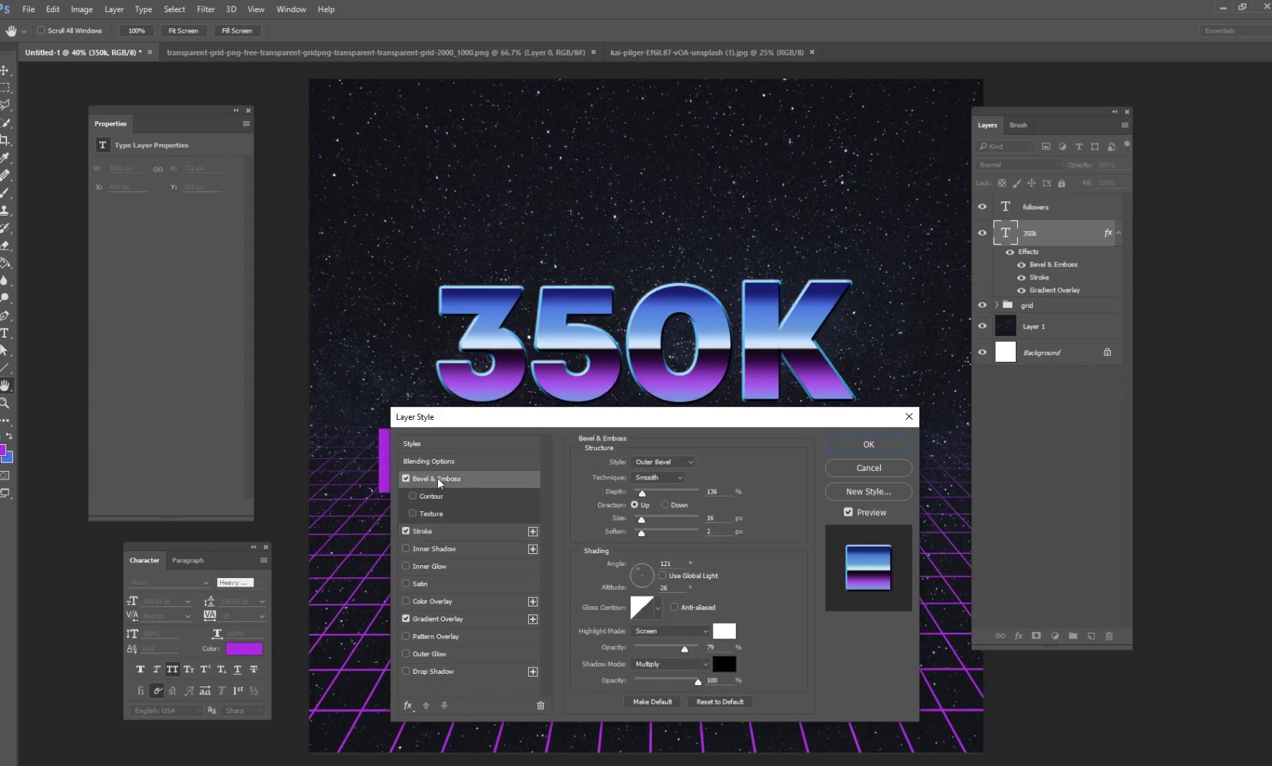
drag(650, 418, 631, 435)
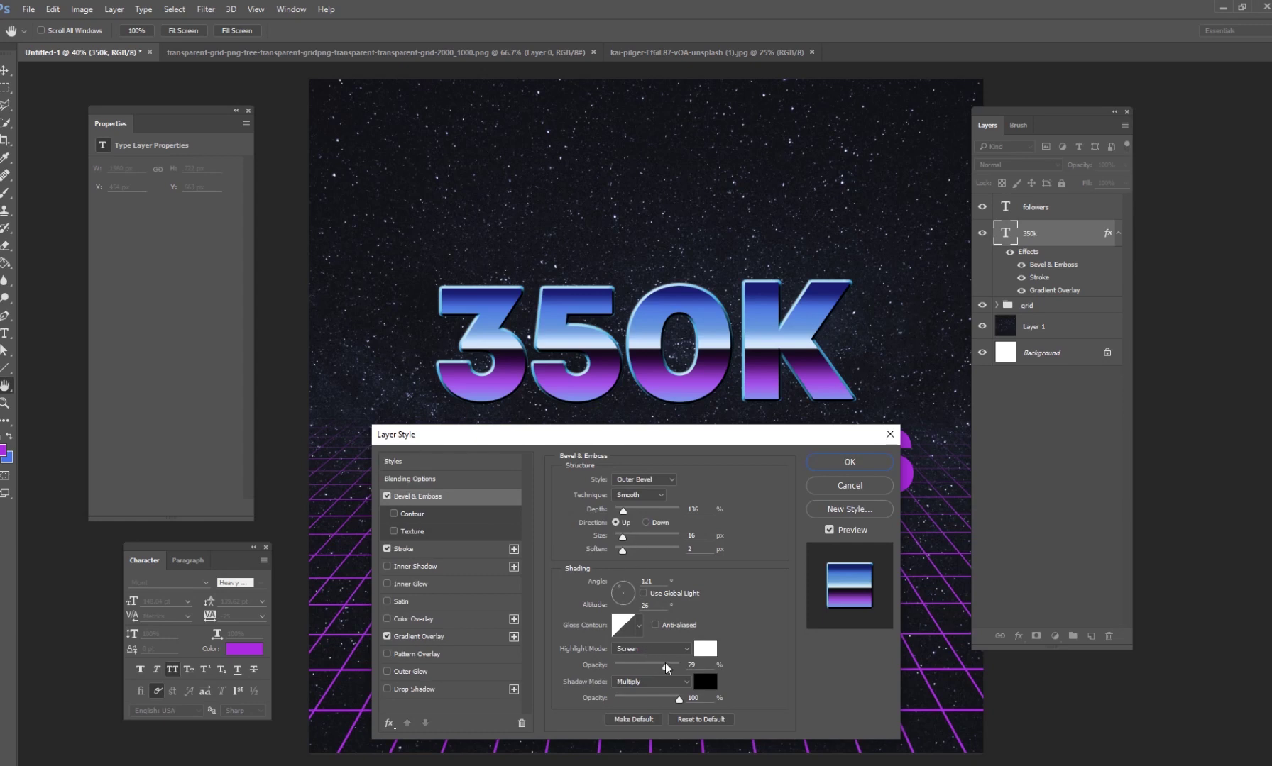
drag(667, 667, 693, 673)
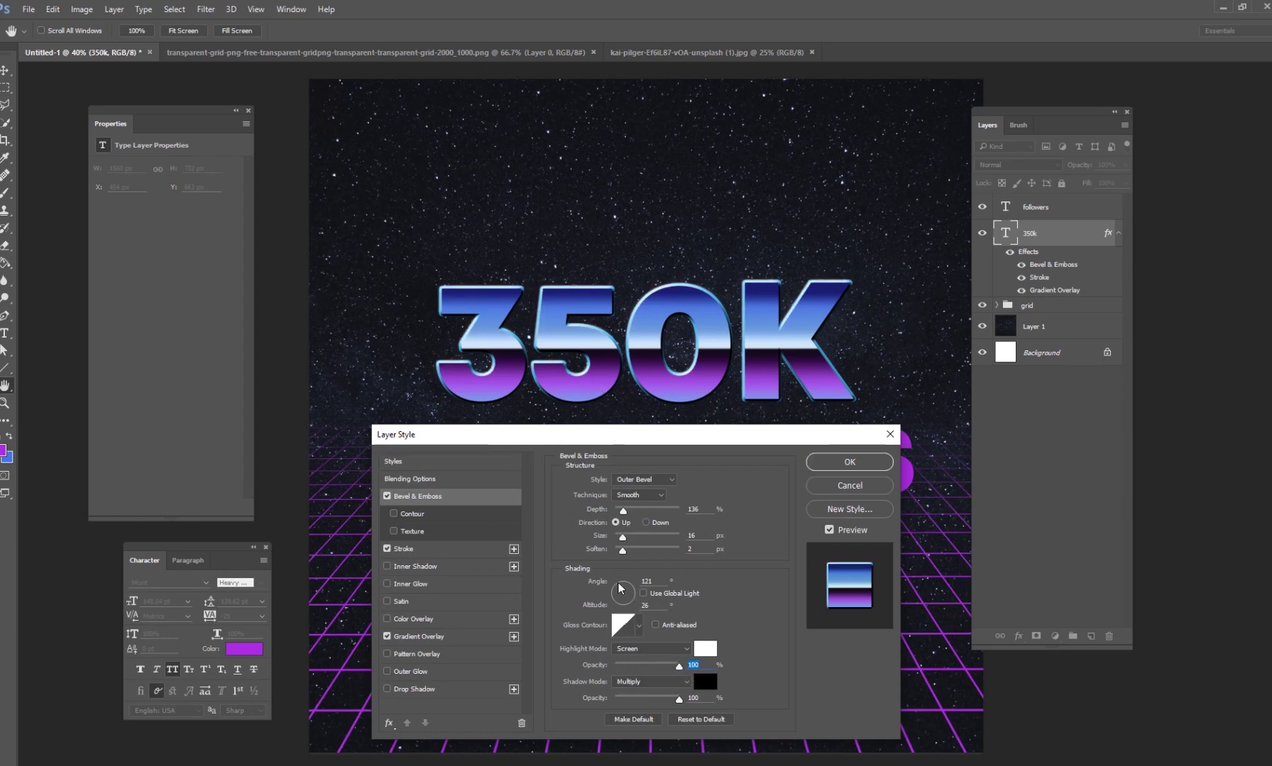
drag(619, 588, 624, 586)
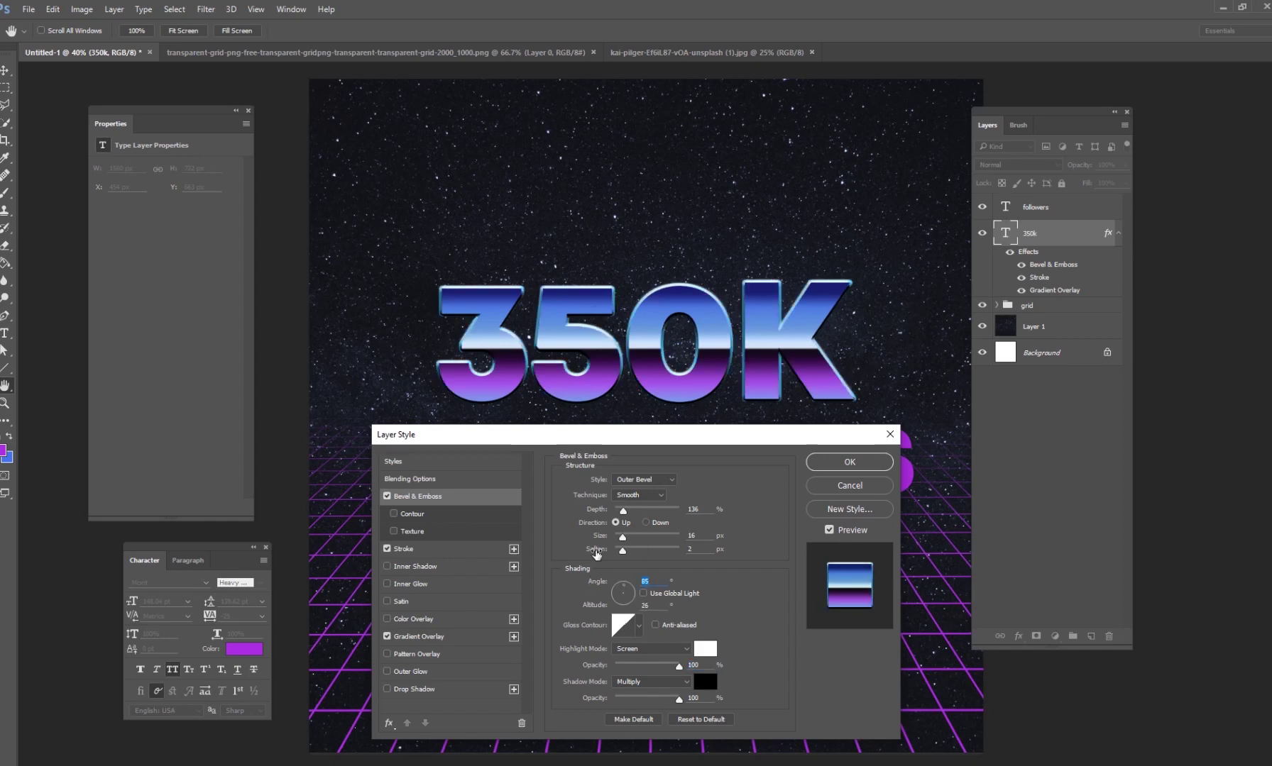
mouse_move(679, 700)
mouse_down()
mouse_move(646, 703)
mouse_move(680, 708)
mouse_up()
click(850, 462)
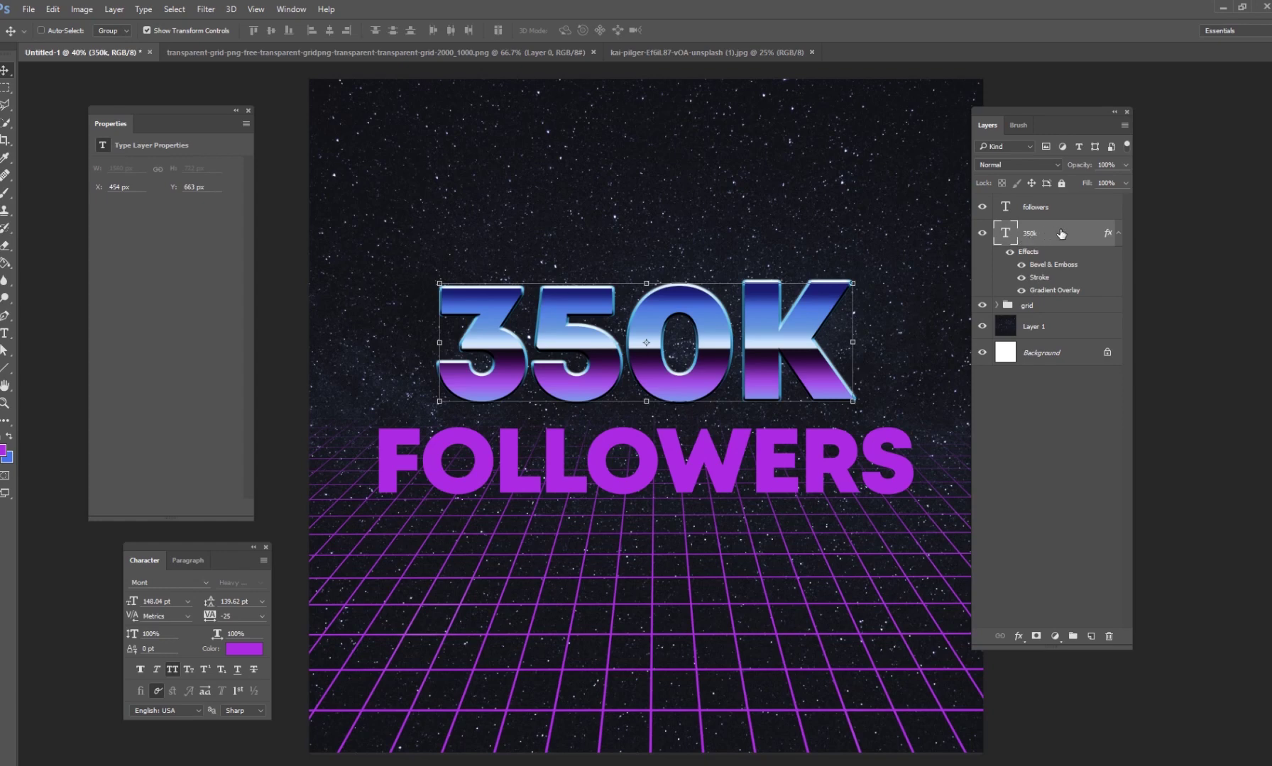
Copy the 350K text's layer style onto the FOLLOWERS text and nudge FOLLOWERS slightly upwards to Y 1228 px.
right_click(1032, 240)
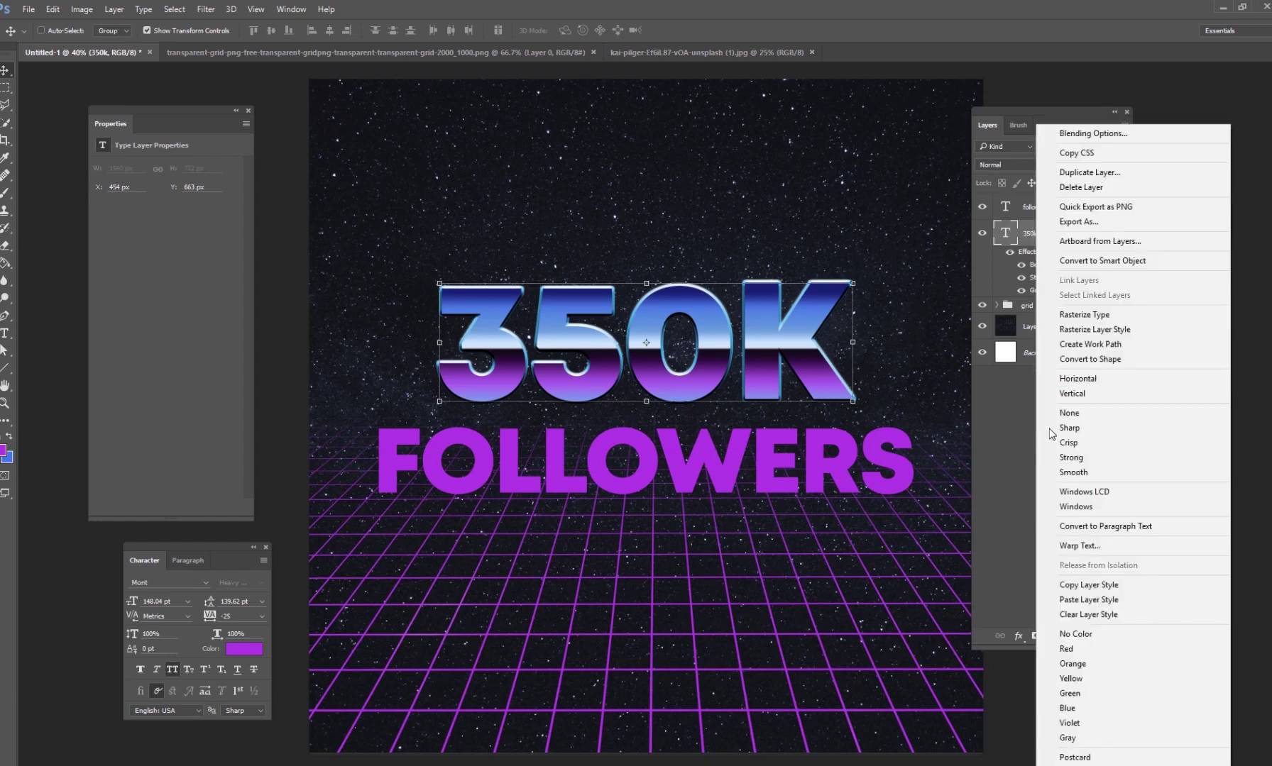
click(1105, 589)
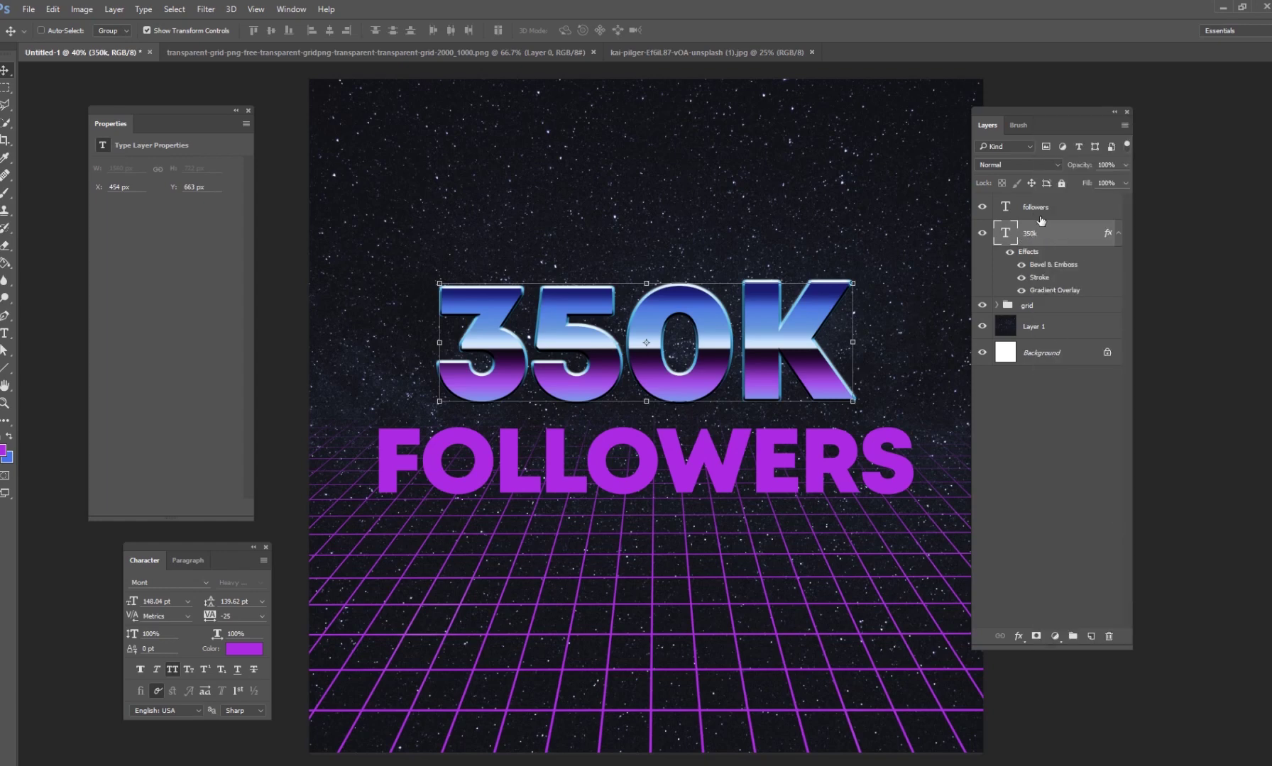
click(1030, 209)
right_click(1032, 210)
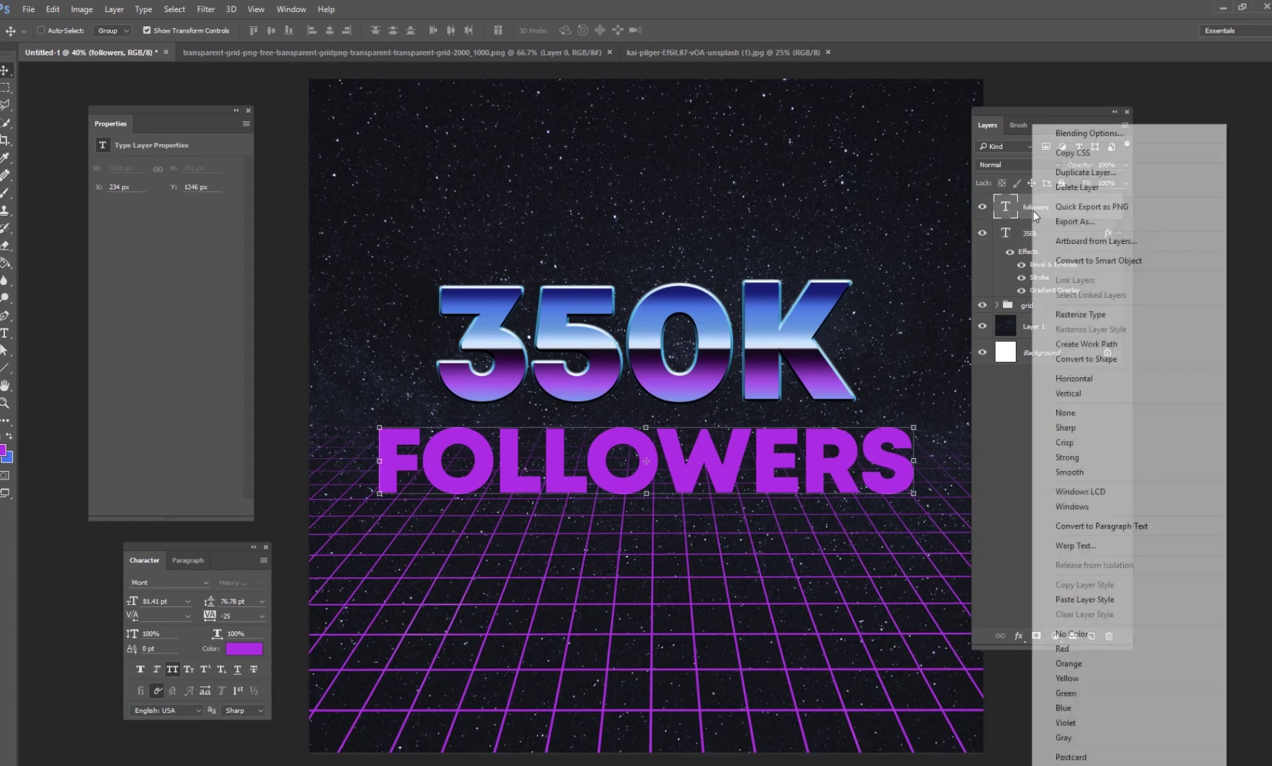
click(1082, 597)
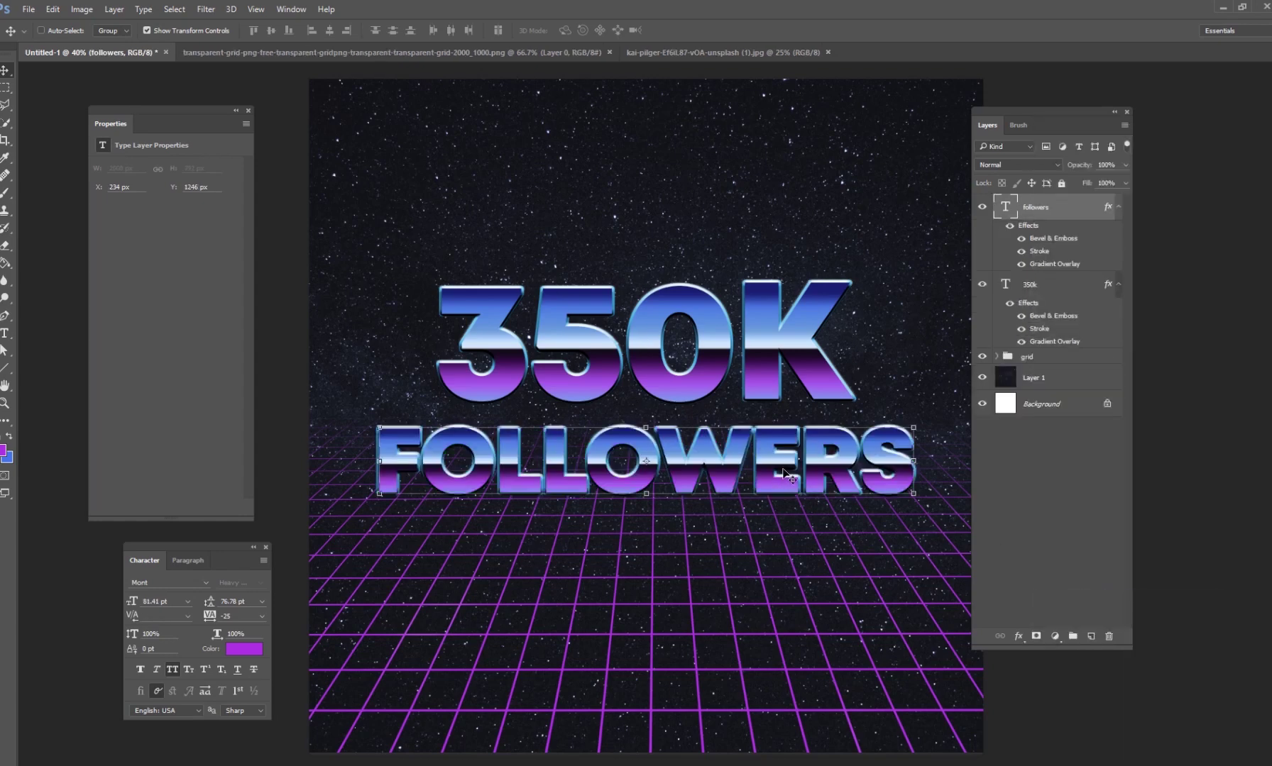
drag(775, 467, 771, 457)
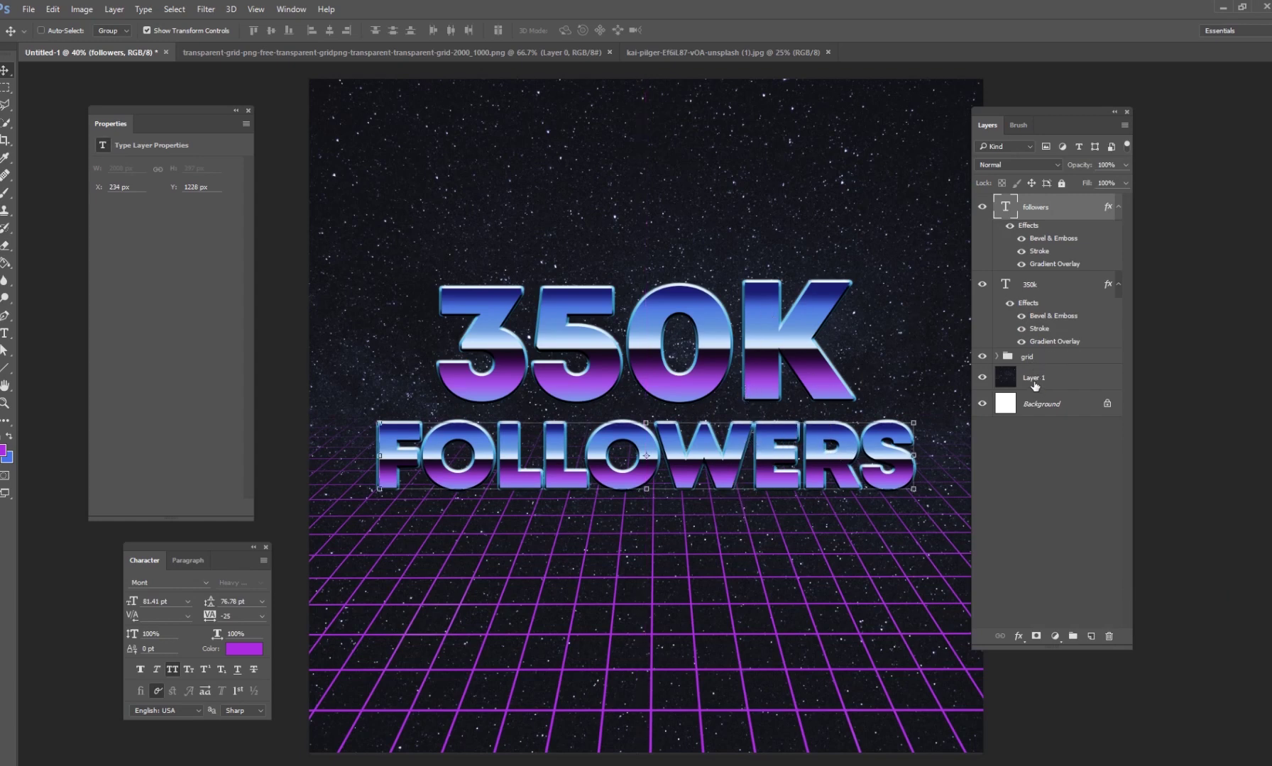
Paint a soft blue glow behind the text on a new layer above the starry sky, with the brush flow at 10%.
click(1034, 385)
click(1090, 637)
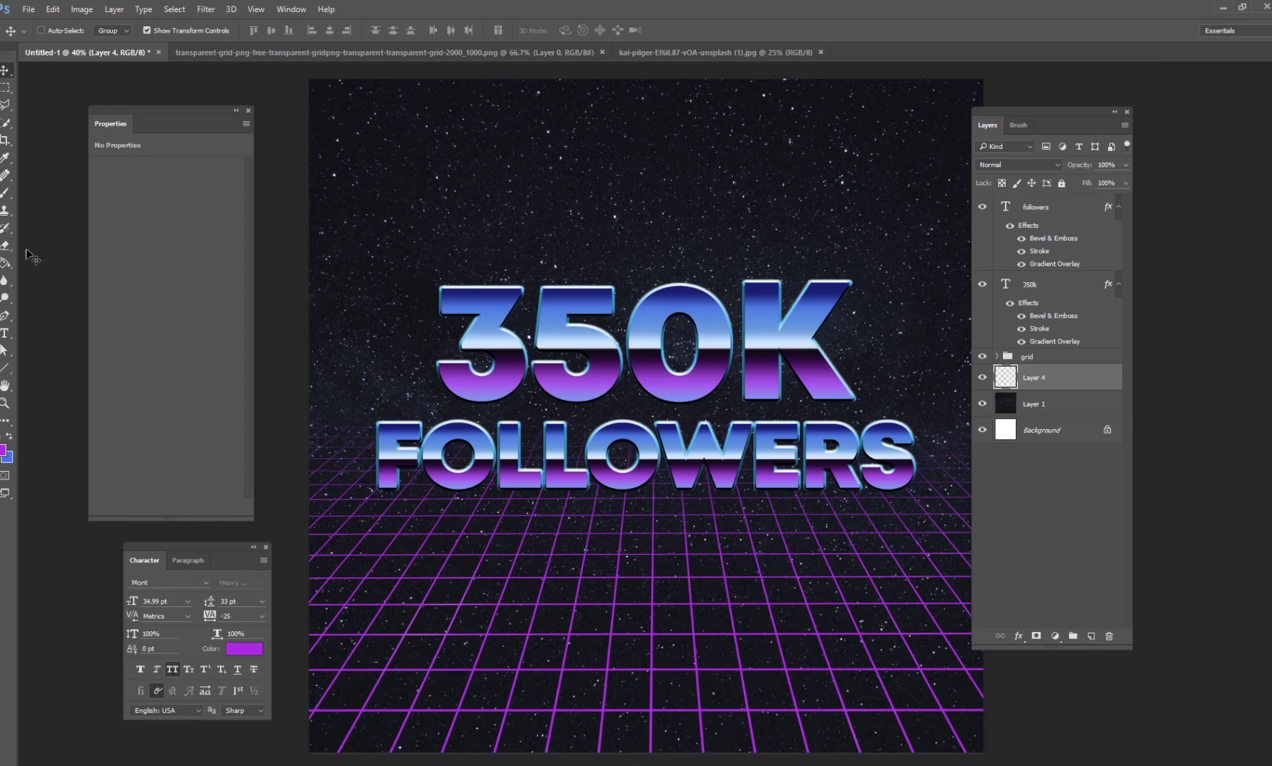
click(5, 195)
click(9, 437)
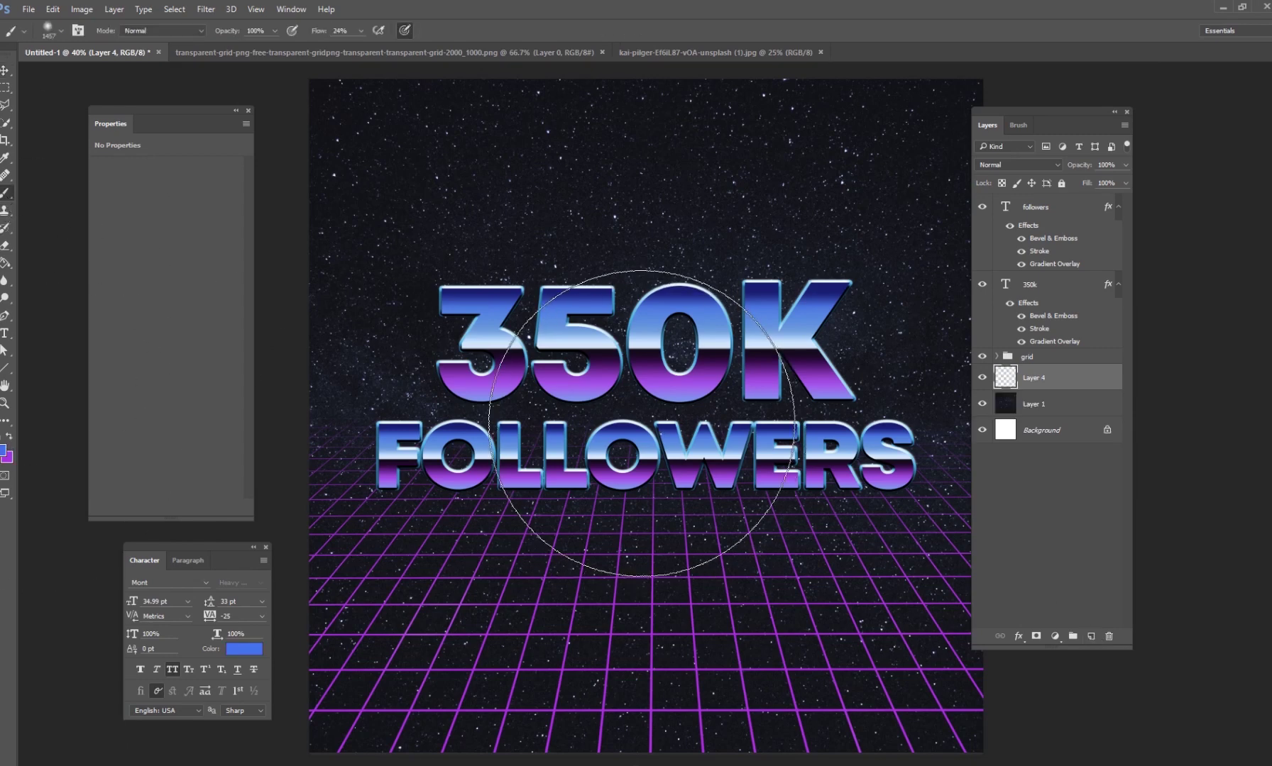
right_click(658, 431)
click(361, 31)
drag(358, 46, 352, 48)
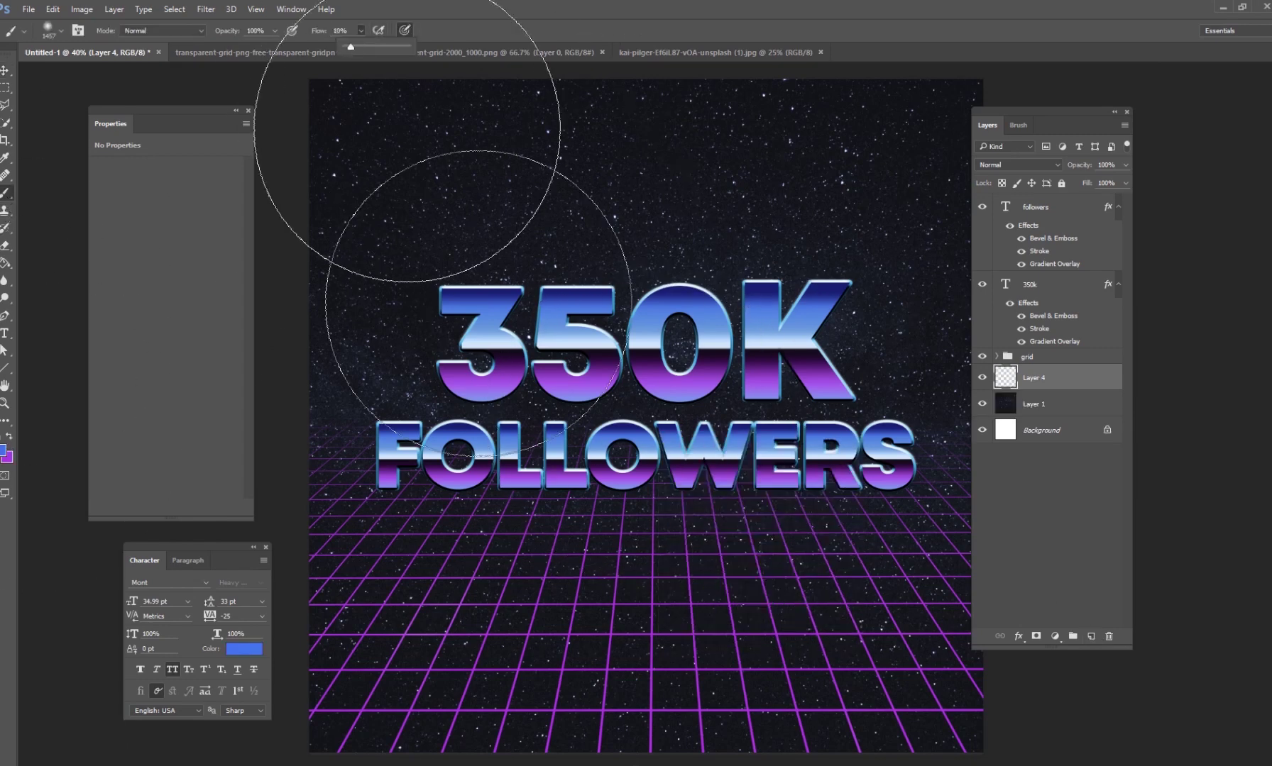
mouse_move(483, 425)
mouse_down()
mouse_move(497, 361)
mouse_move(644, 374)
mouse_move(681, 313)
mouse_move(772, 369)
mouse_up()
mouse_move(854, 415)
mouse_down()
mouse_move(857, 397)
mouse_move(783, 448)
mouse_up()
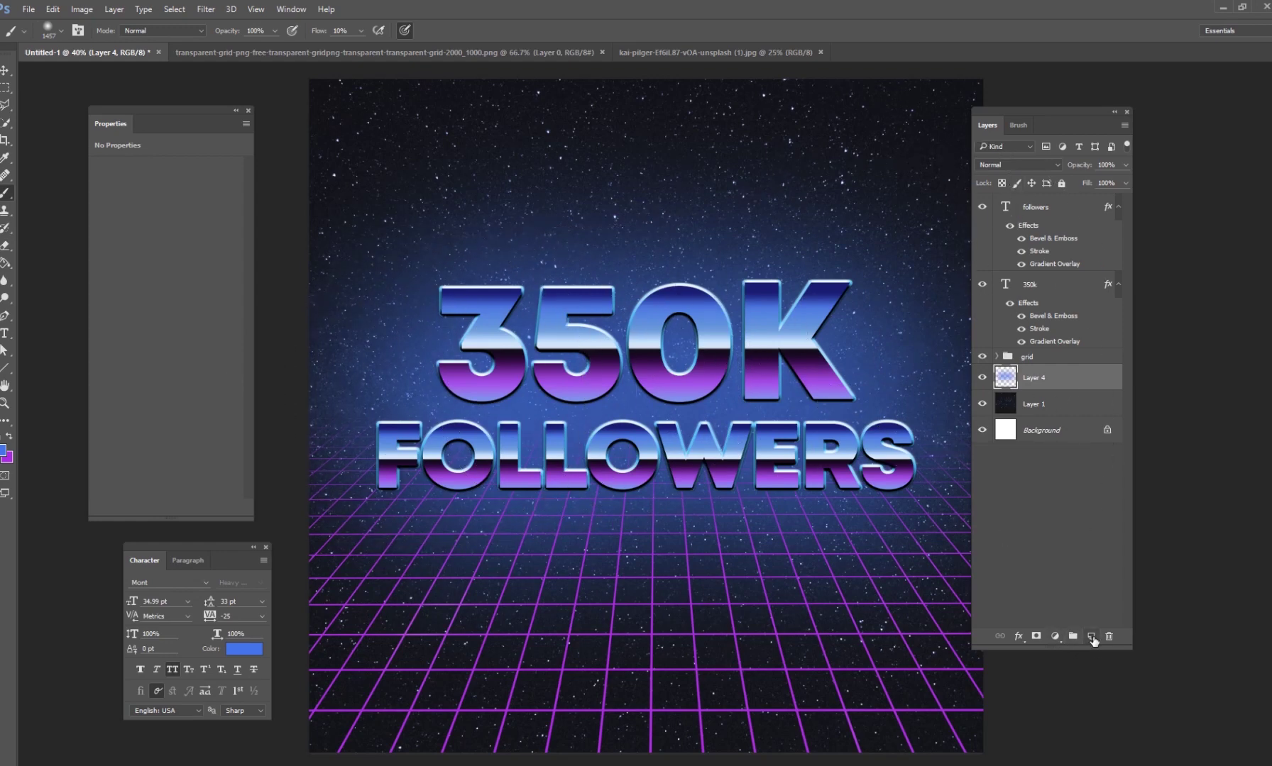
Add an empty layer above the blue glow and reduce the glow layer's opacity to 52%.
click(1092, 637)
click(1042, 400)
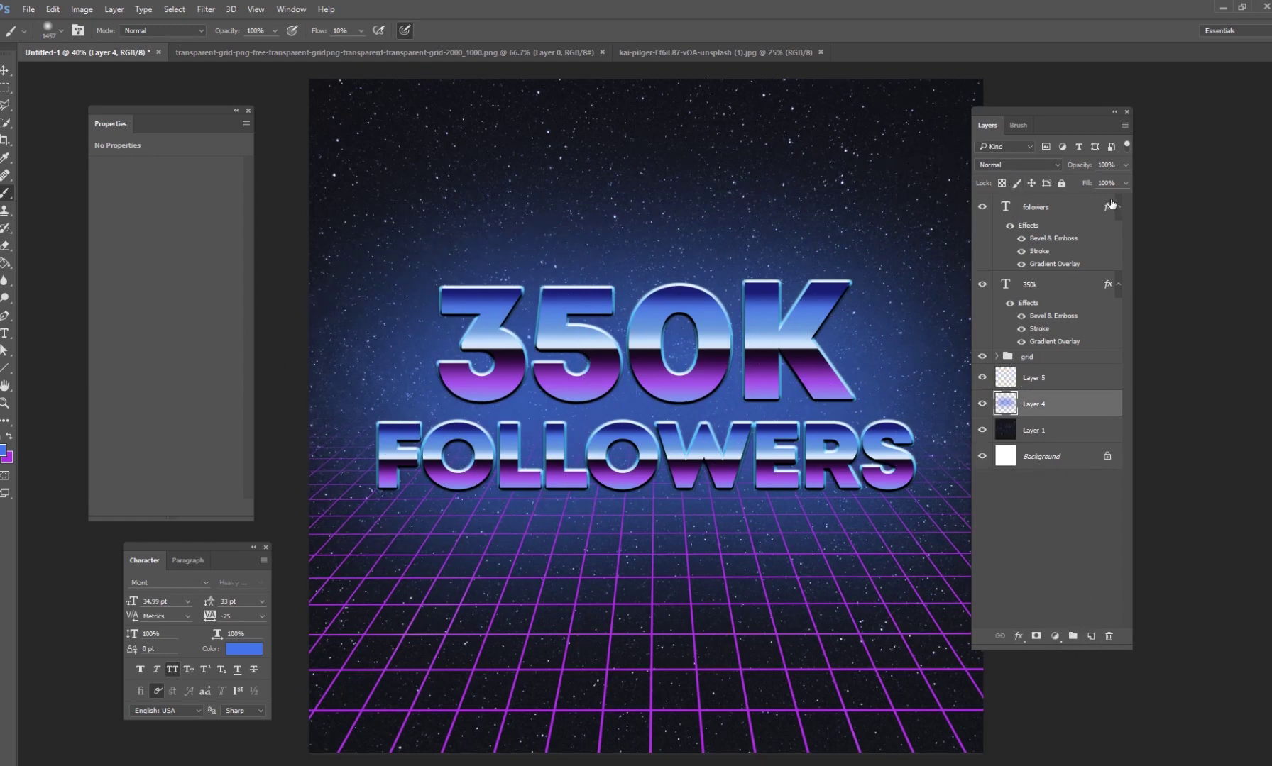
drag(1121, 180, 1091, 188)
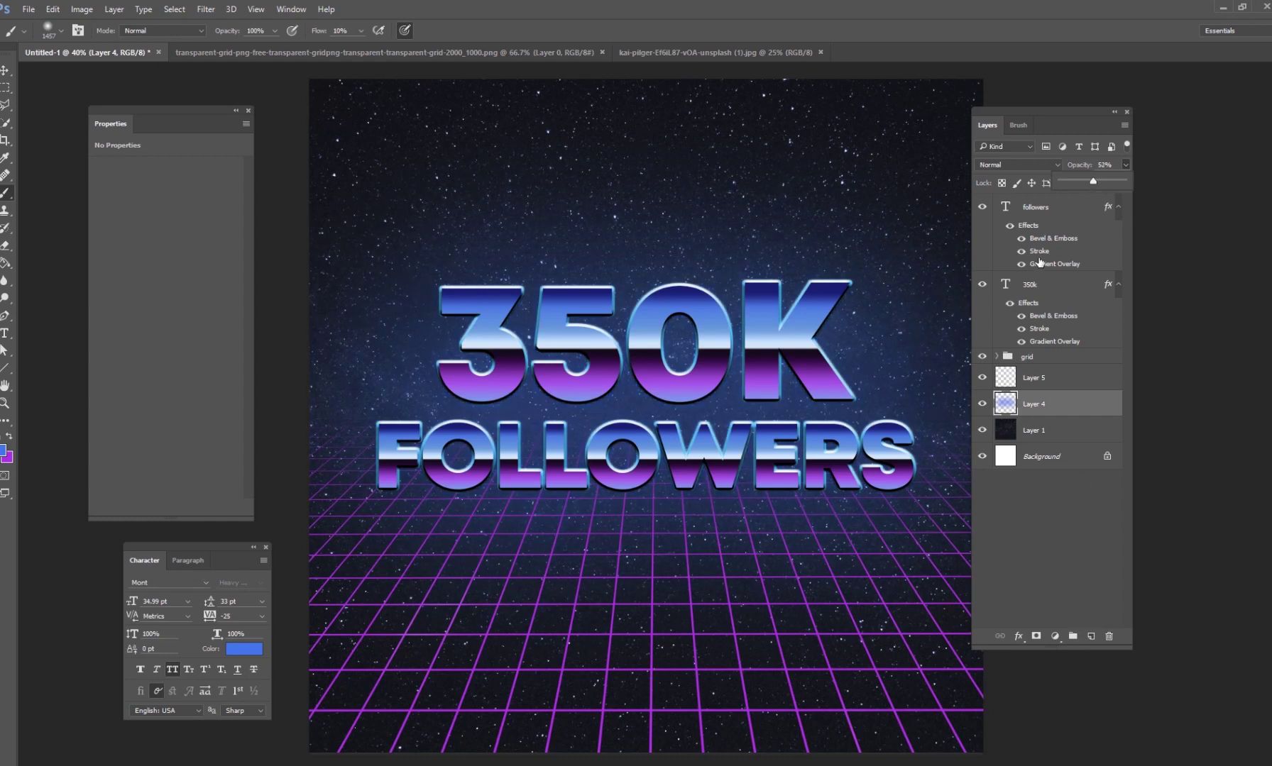
Add the text "2020" in the Chalkier font on a new layer above the FOLLOWERS text, over the grid floor.
click(1029, 215)
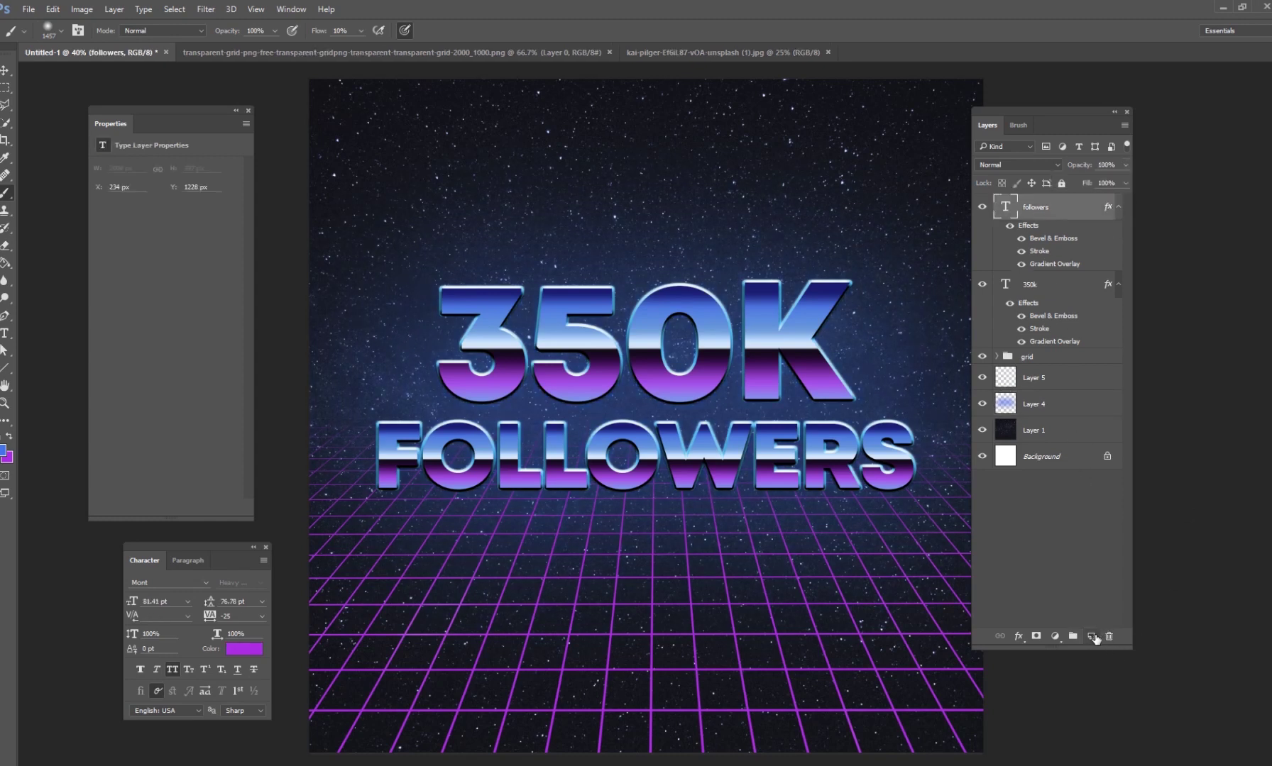
click(1090, 636)
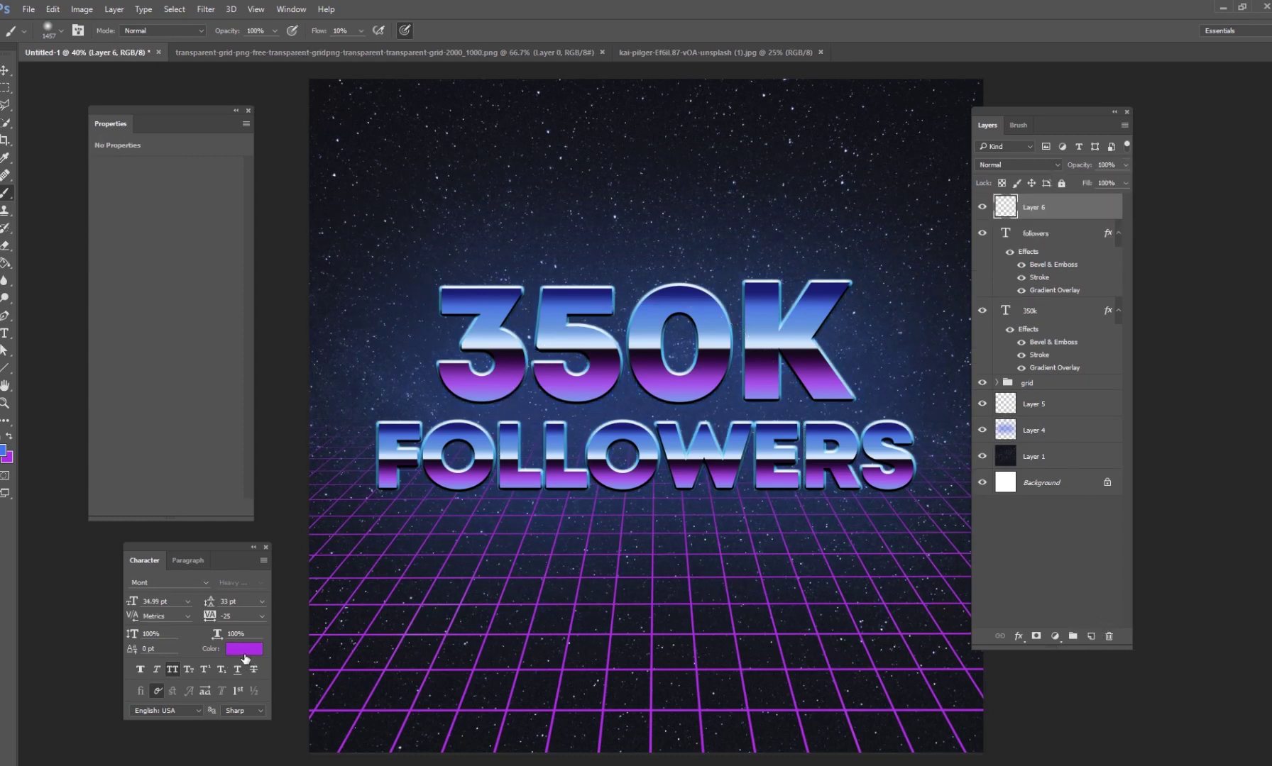
click(206, 583)
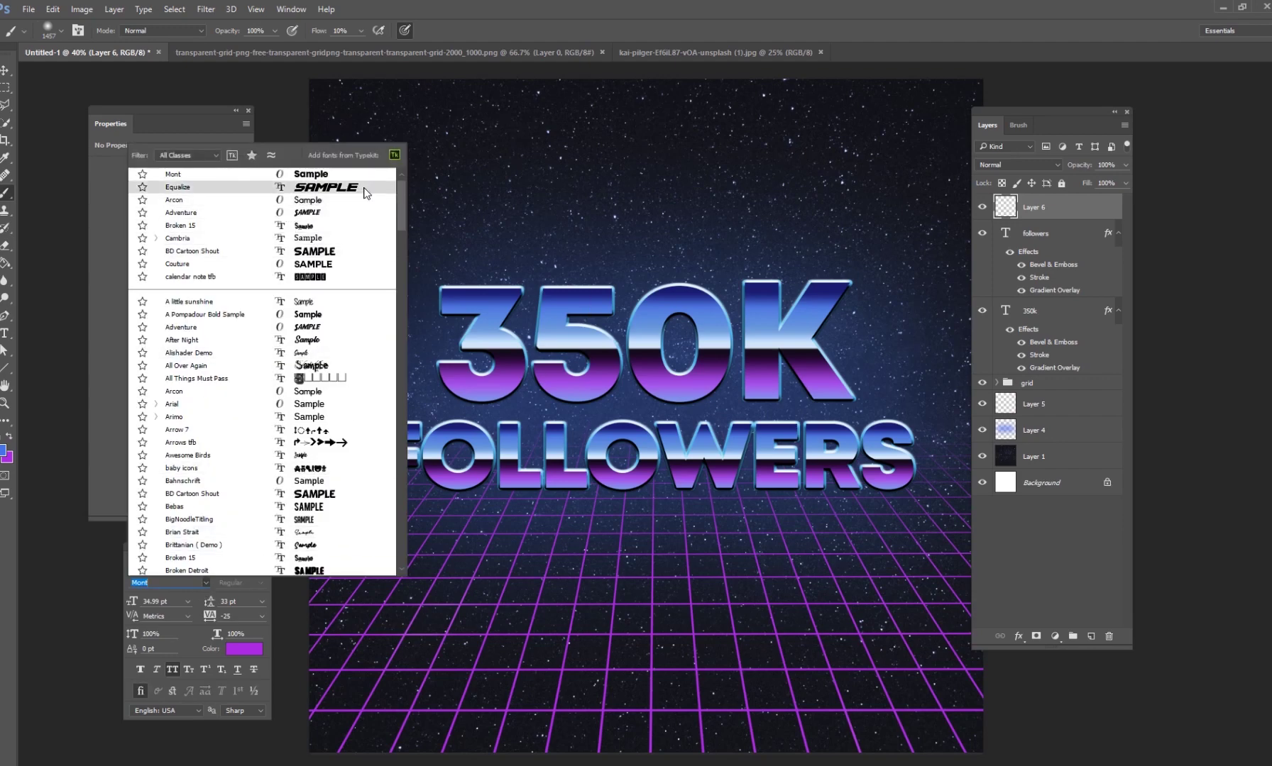
drag(401, 231, 406, 279)
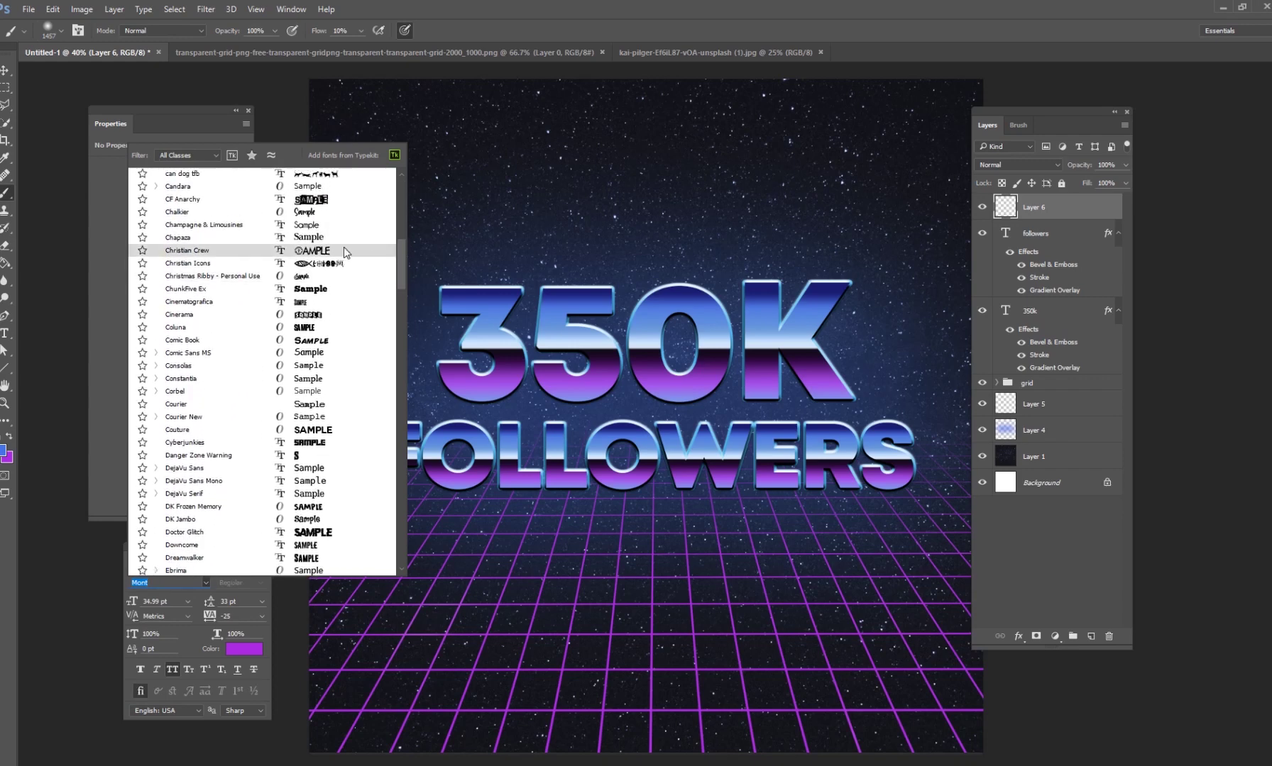
click(333, 211)
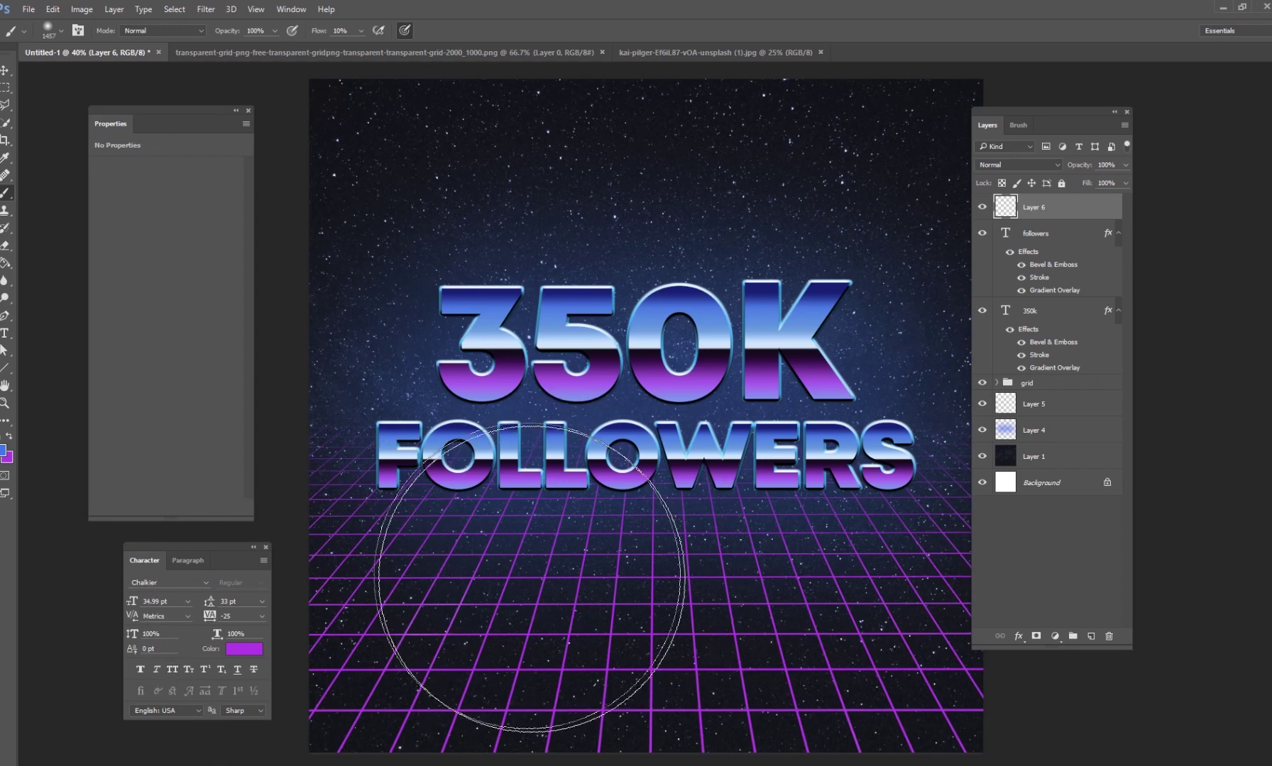
key(t)
click(556, 616)
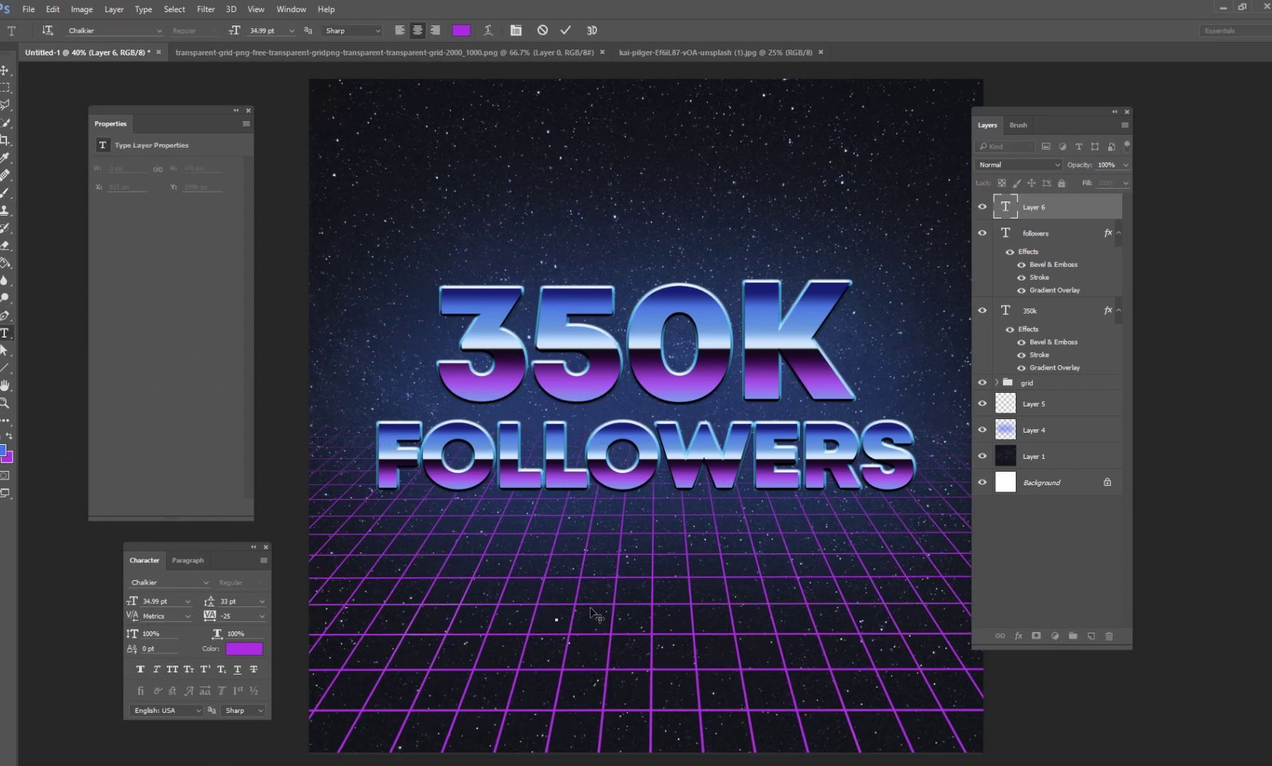
text(2020)
click(6, 70)
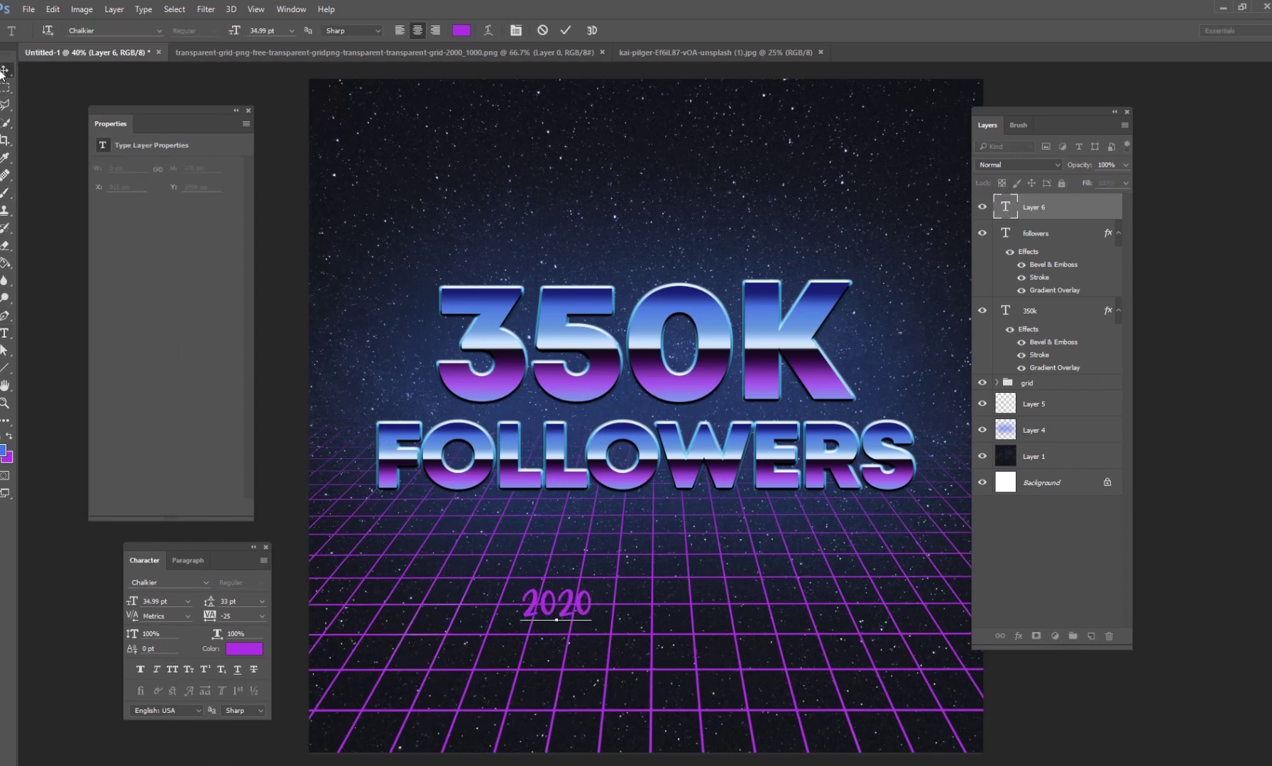
Scale the 2020 text to about 360%, rotate it about -13° and place it overlapping the lower edge of FOLLOWERS.
key(ctrl+t)
drag(594, 583, 789, 439)
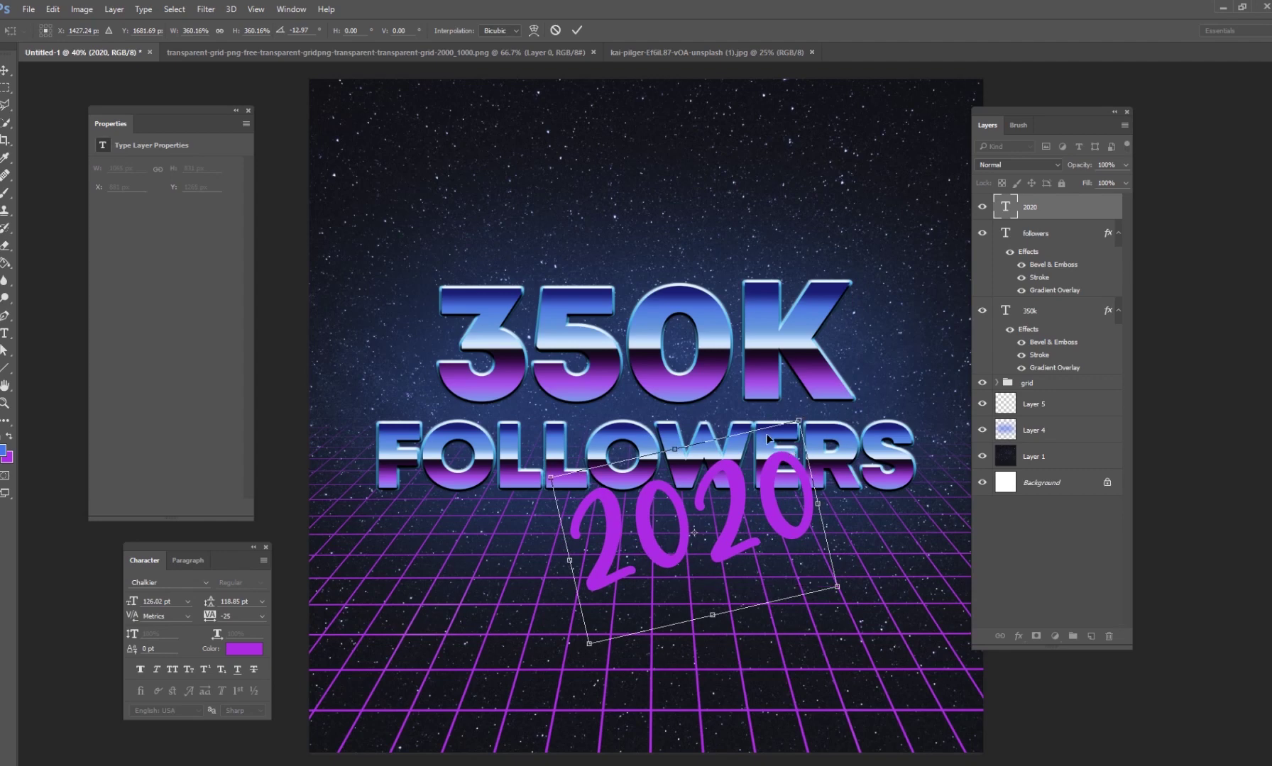
click(576, 30)
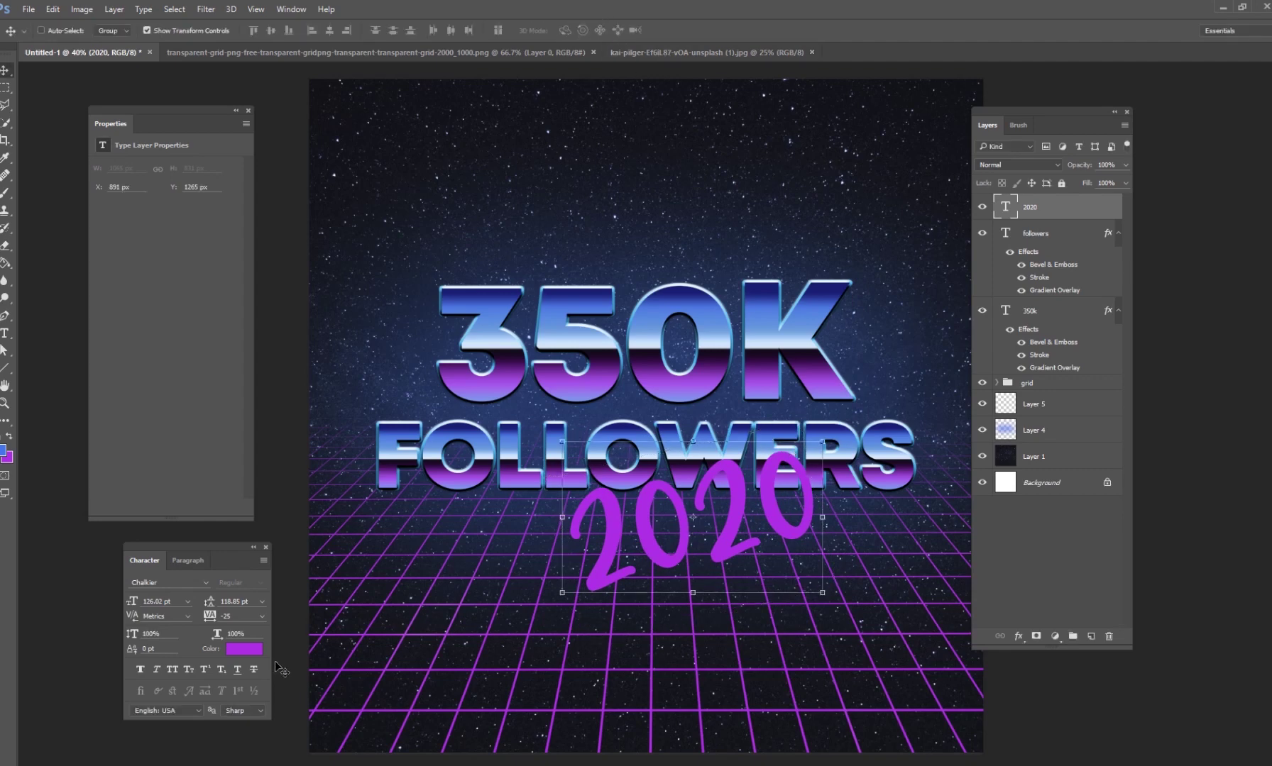
Recolour the 2020 text to a bright magenta pink and shift it slightly down and to the left.
click(248, 649)
click(308, 415)
click(270, 413)
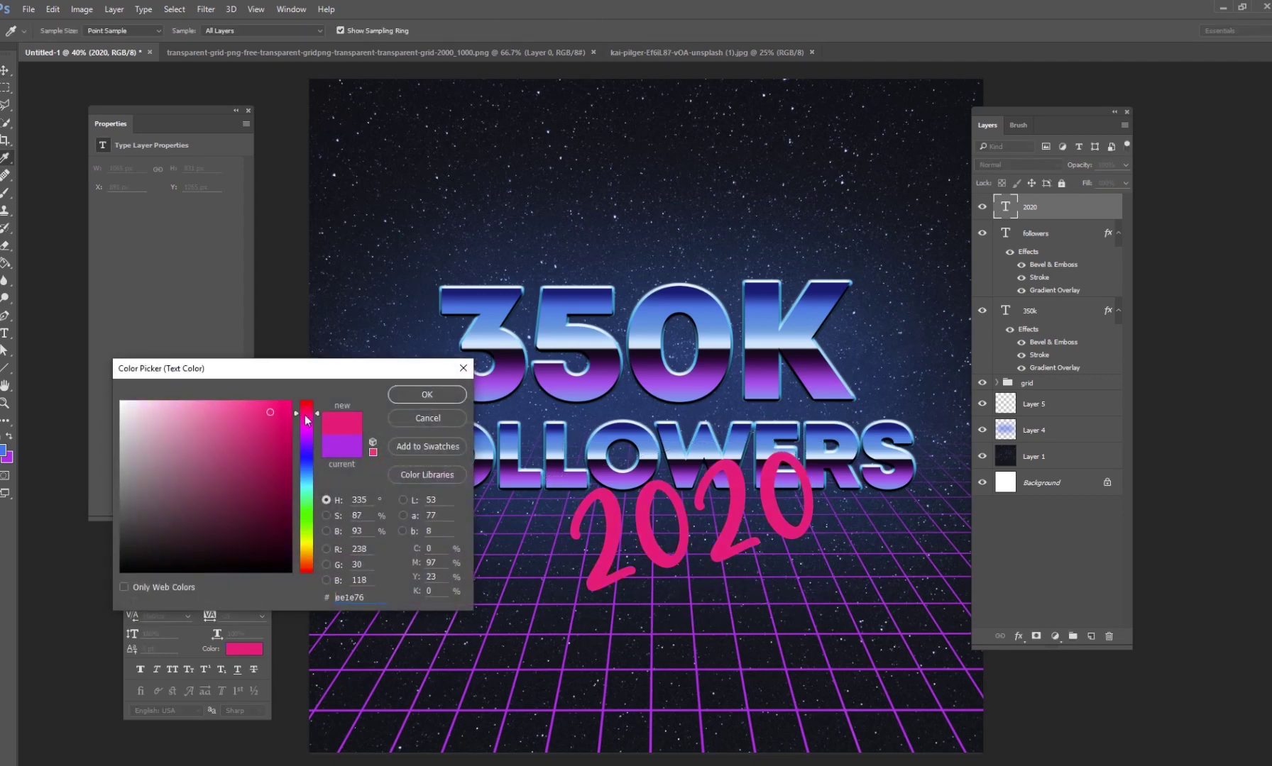
click(307, 420)
drag(272, 413, 268, 405)
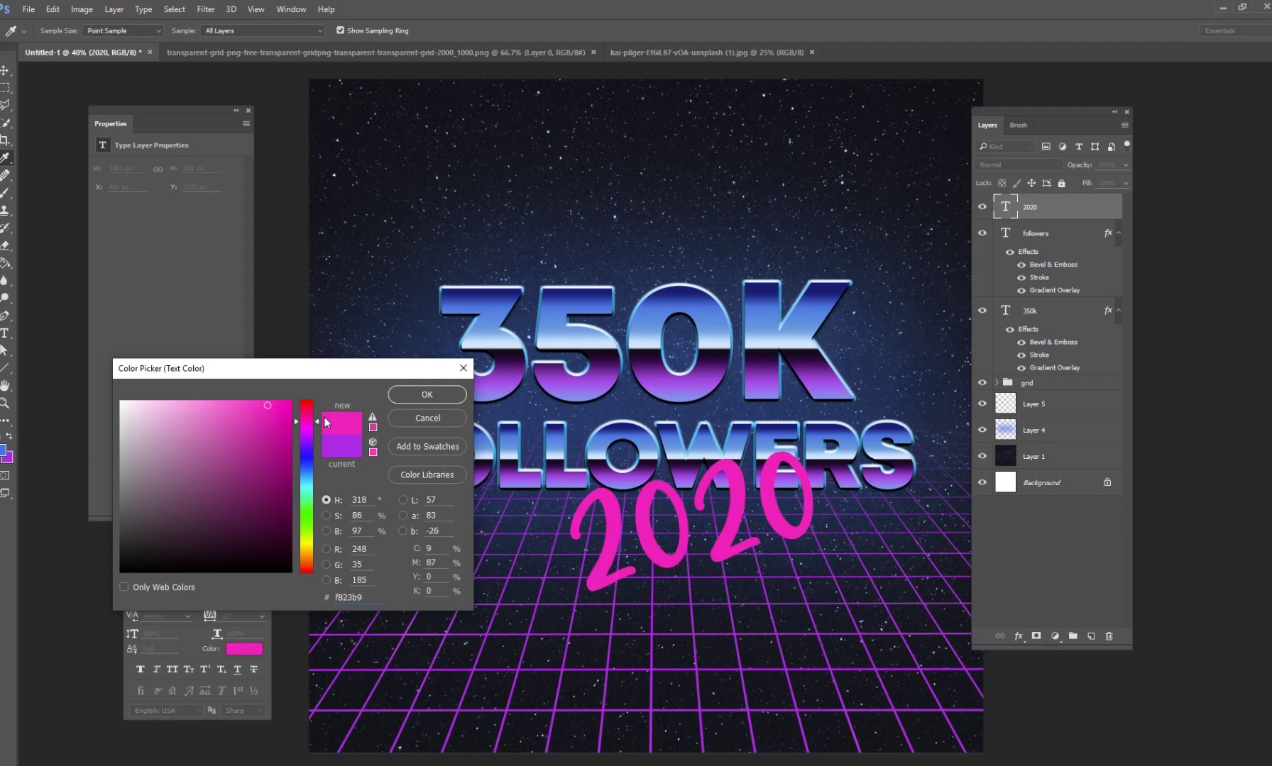
click(263, 409)
click(412, 395)
drag(758, 513, 754, 522)
Add a pink Outer Glow in Screen mode with 100% opacity to the 2020 text.
click(1018, 636)
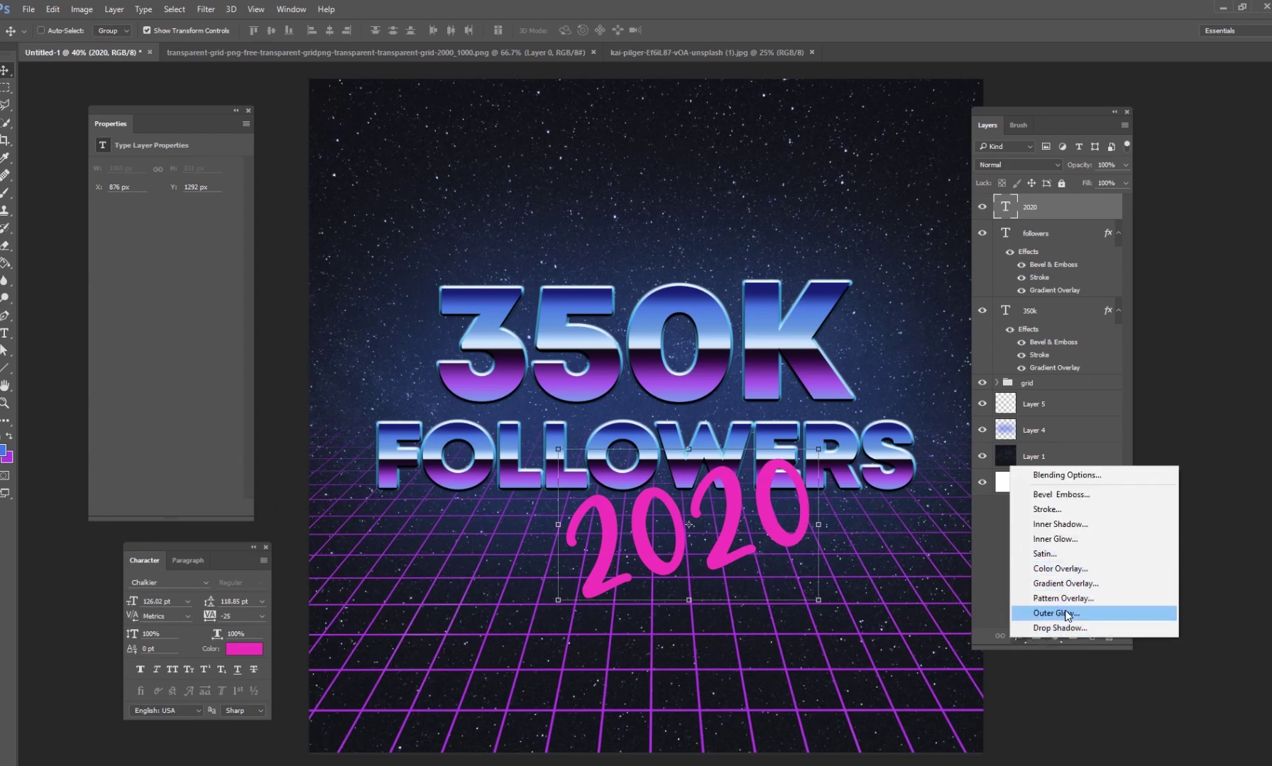
click(1056, 611)
drag(657, 424, 314, 184)
drag(324, 238, 329, 236)
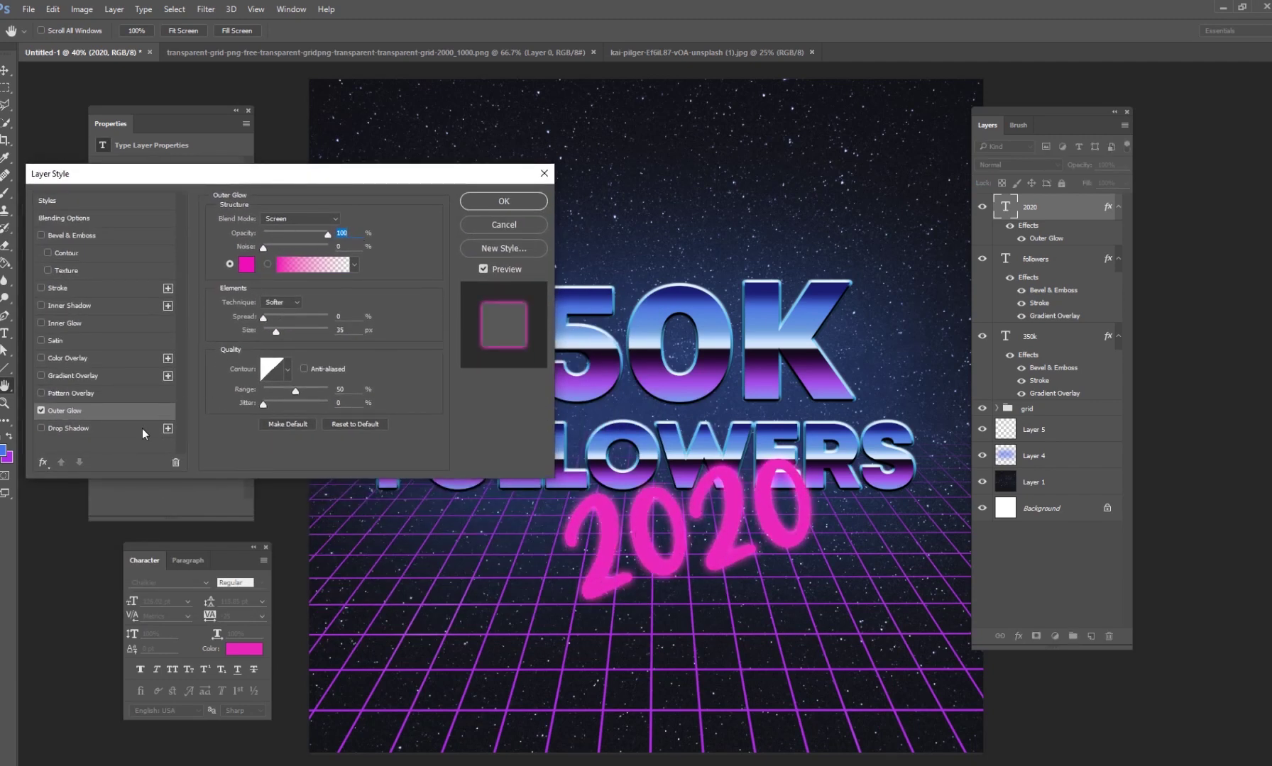
drag(313, 235, 345, 243)
click(509, 204)
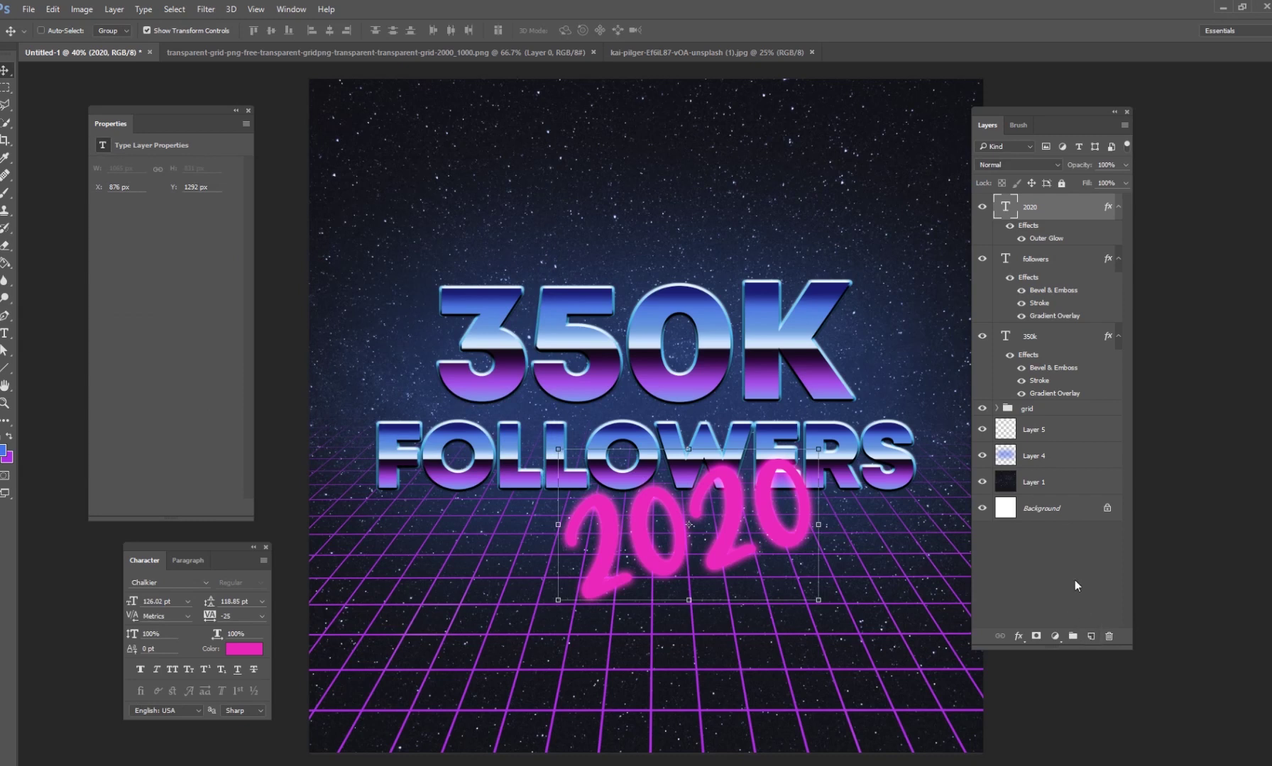
Create a new layer clipped to the 2020 text and set the brush colour to white.
click(1089, 637)
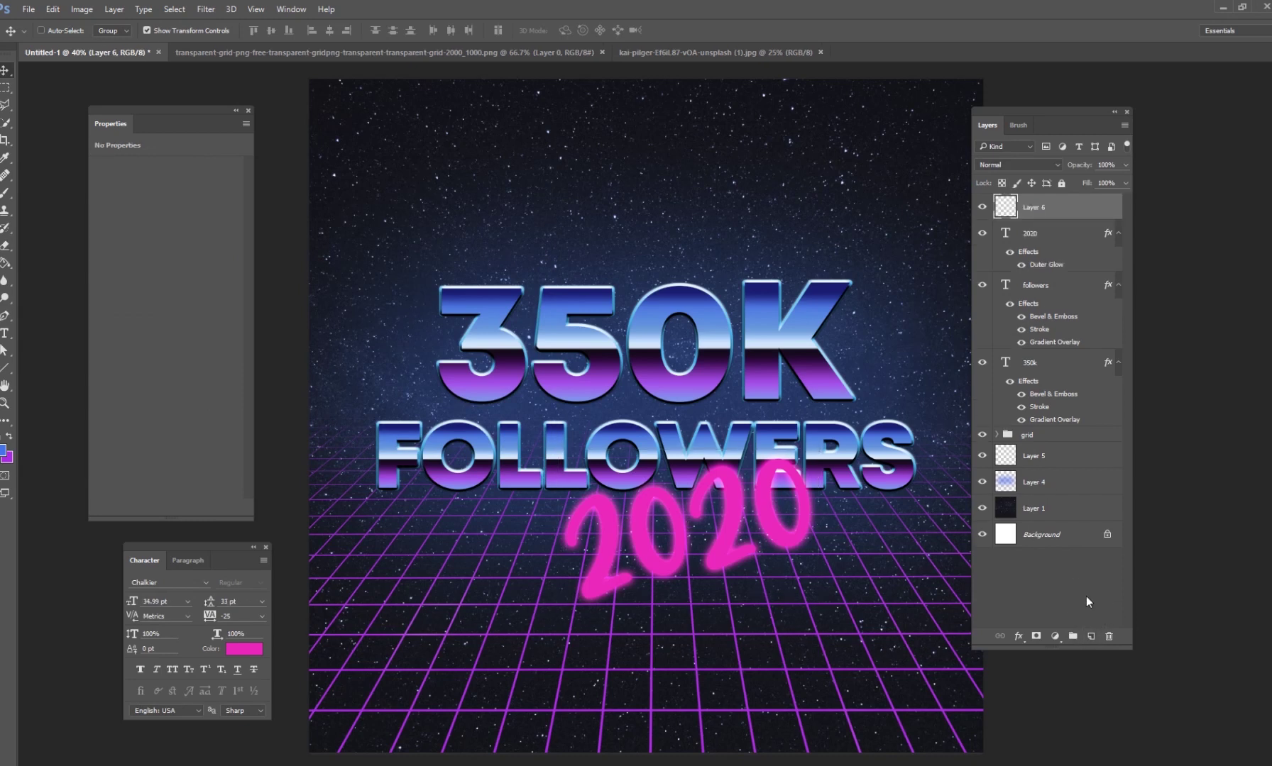
key(ctrl+alt+g)
key(b)
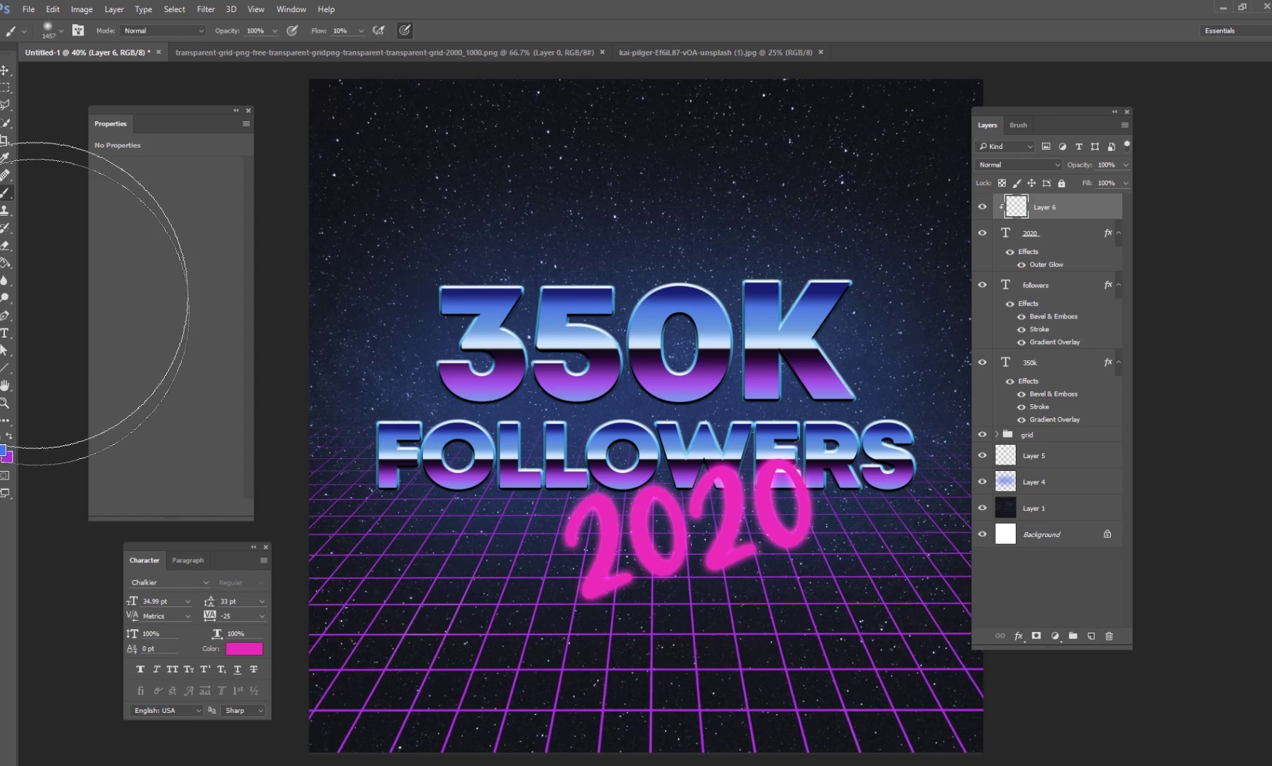
click(3, 451)
click(120, 401)
click(426, 395)
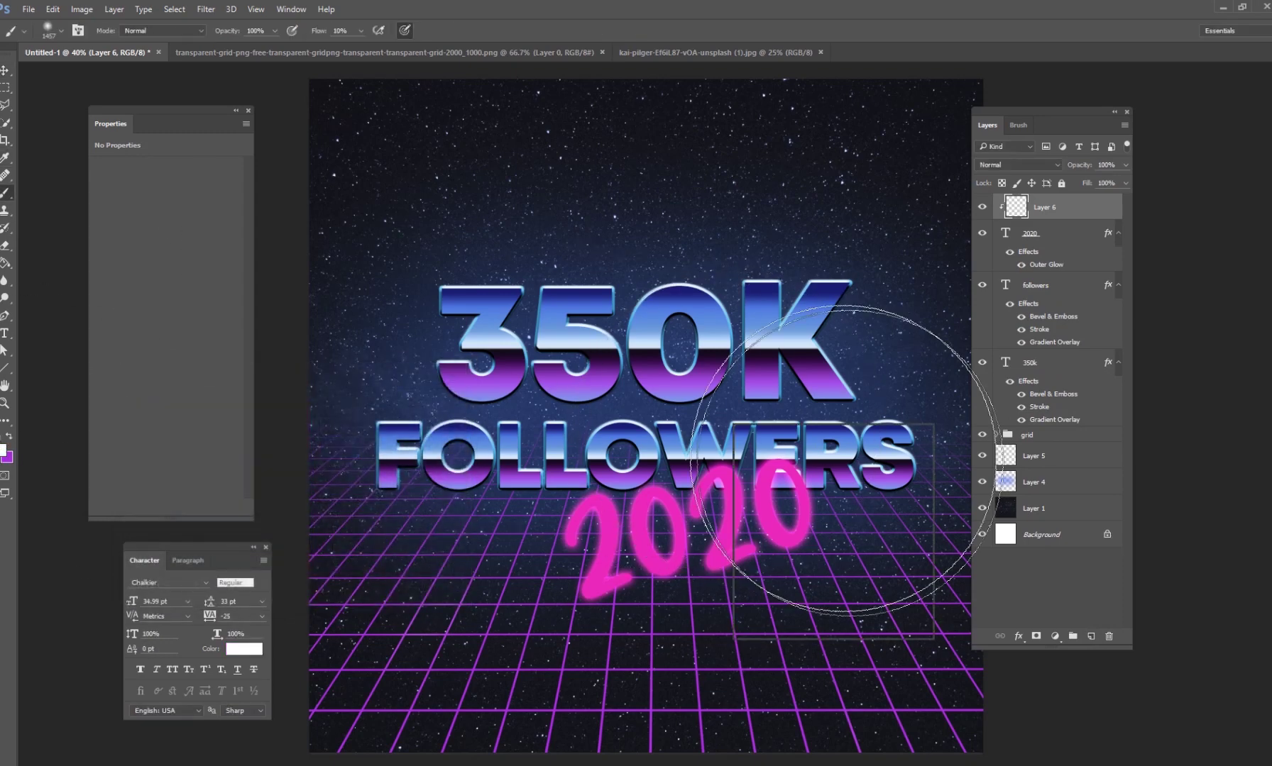
Set the soft brush to 40 px with 30% hardness for detail work on the 2020 digits.
right_click(653, 439)
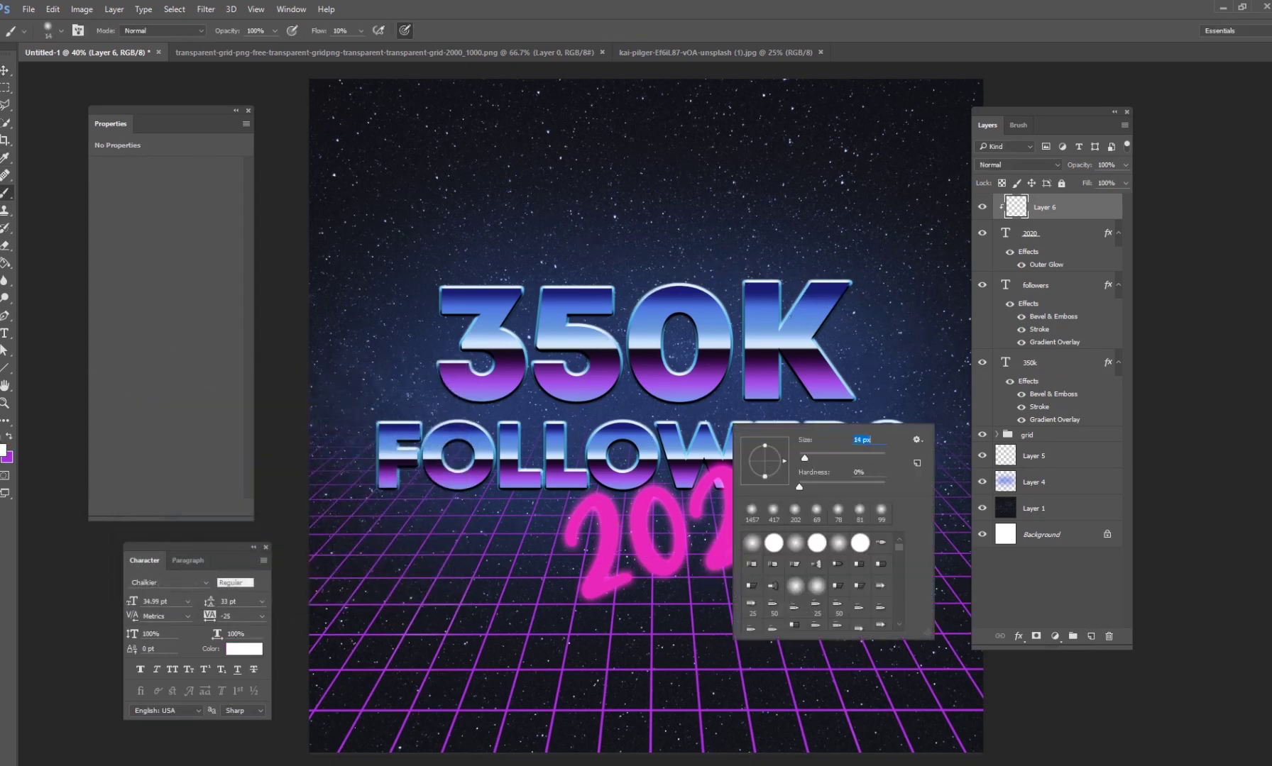
key(Return)
key(ctrl+plus)
key(ctrl+plus)
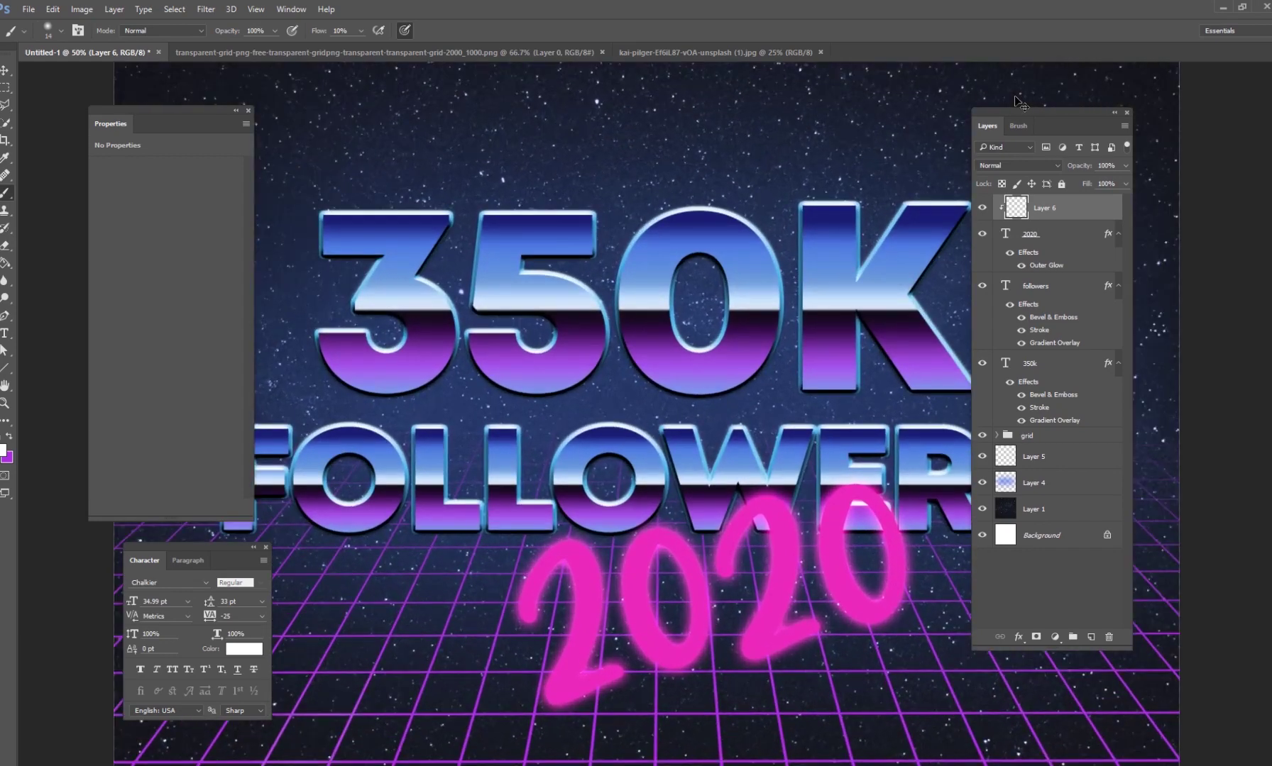
drag(855, 484, 770, 378)
right_click(887, 404)
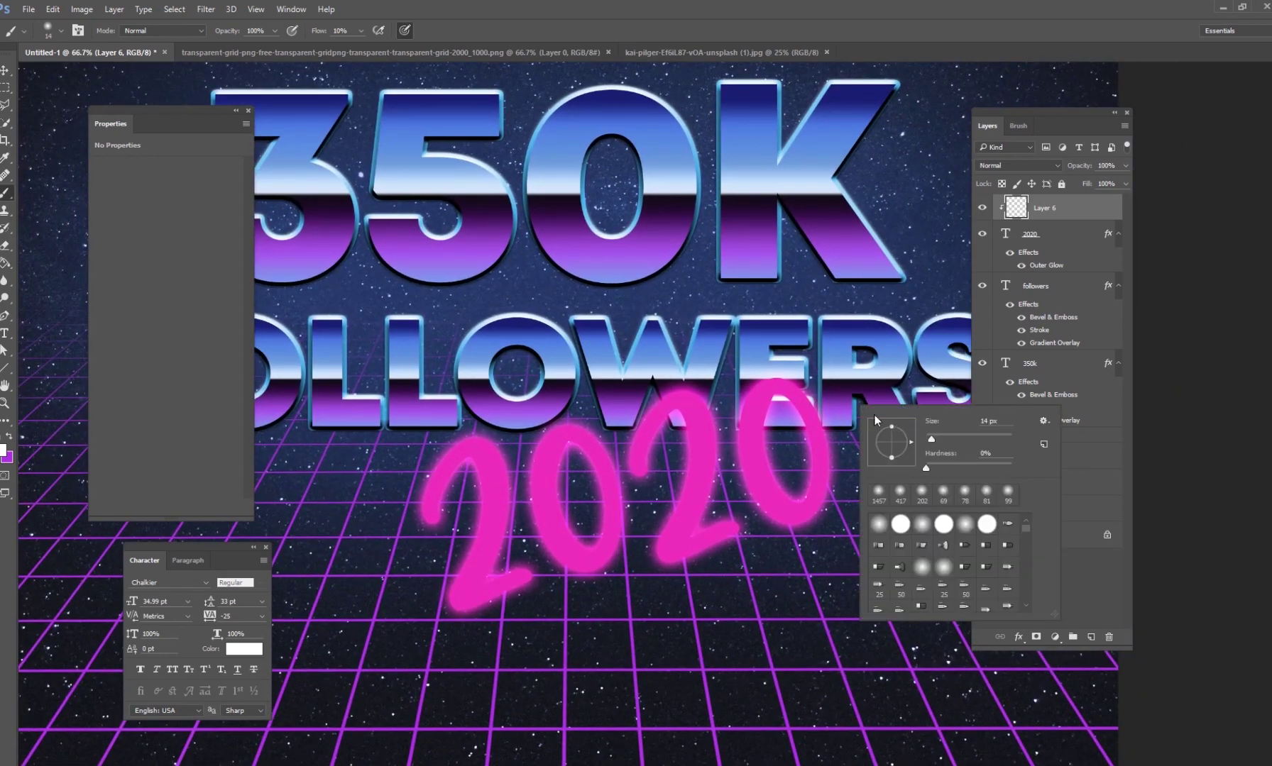
right_click(812, 379)
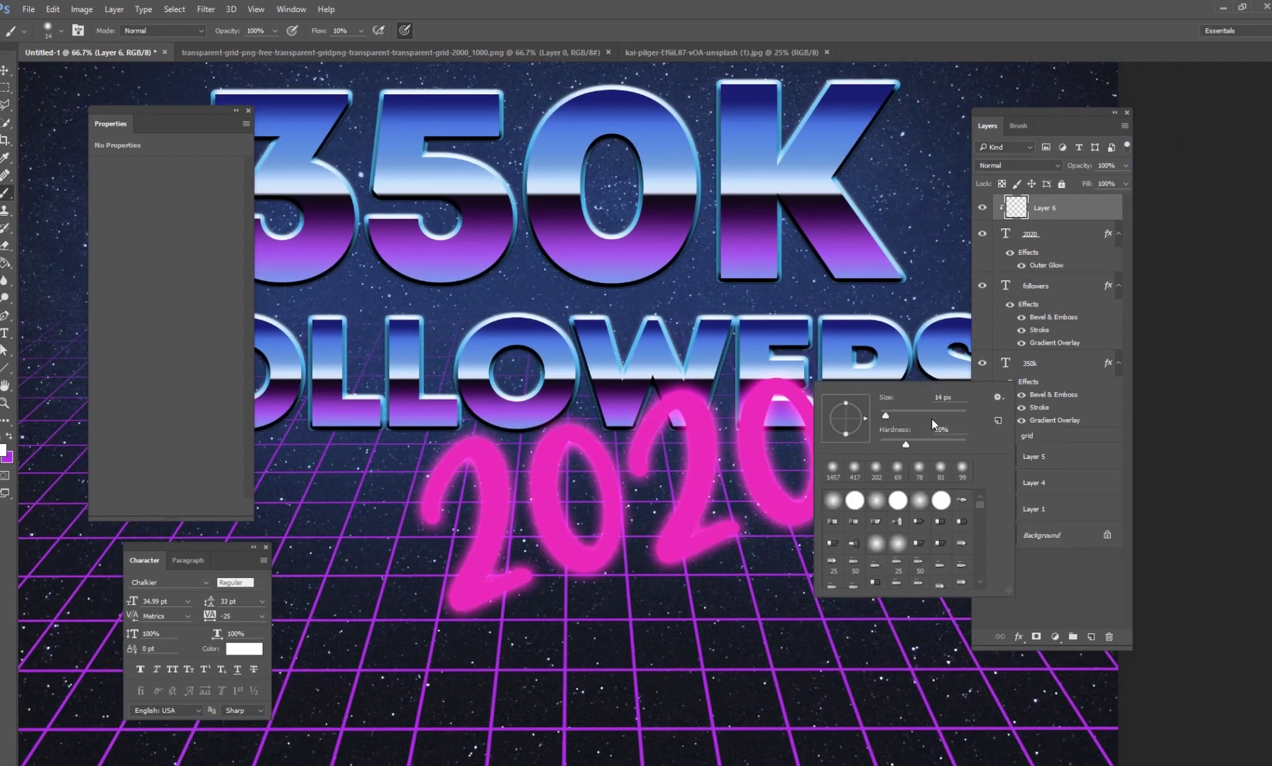
drag(888, 413, 896, 413)
Paint soft white highlights along the top curves, inner edges and base strokes of the four 2020 digits.
mouse_move(792, 384)
mouse_down()
mouse_move(774, 376)
mouse_move(794, 382)
mouse_up()
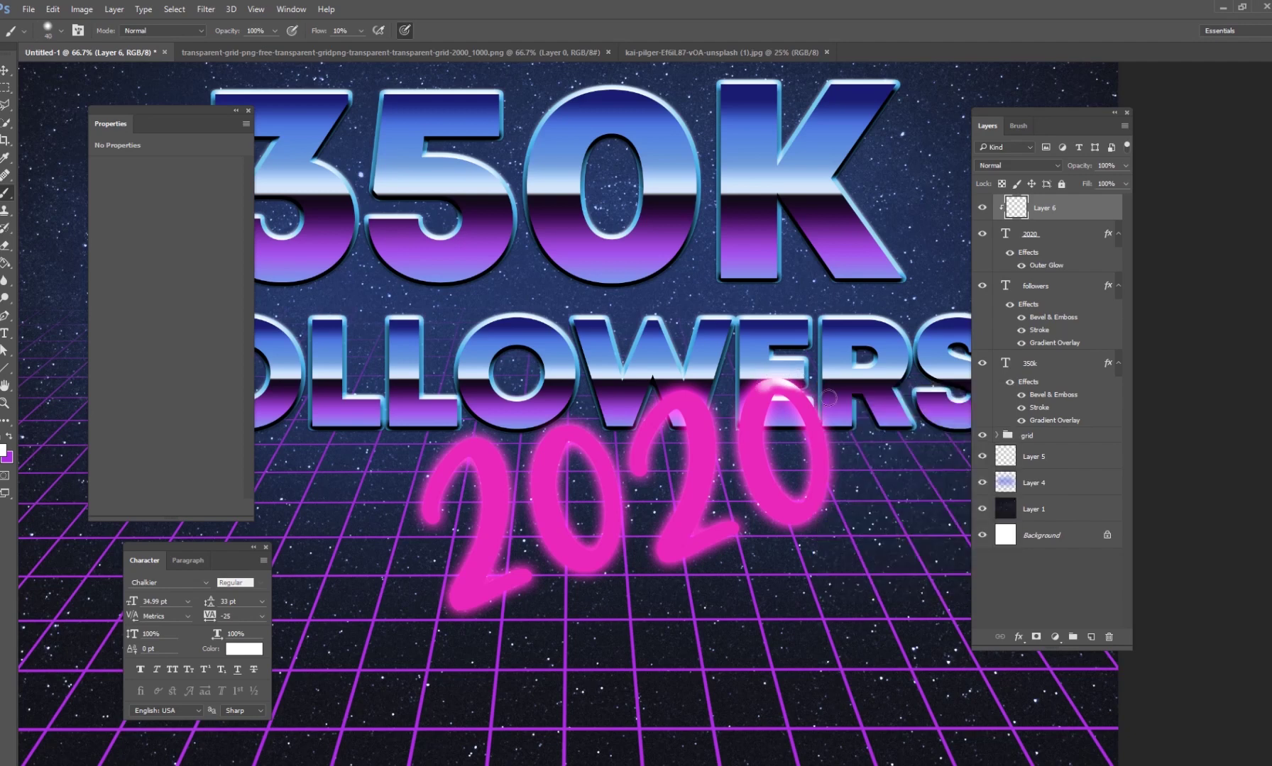
mouse_move(787, 490)
mouse_down()
mouse_move(802, 491)
mouse_move(776, 463)
mouse_move(785, 487)
mouse_up()
right_click(657, 464)
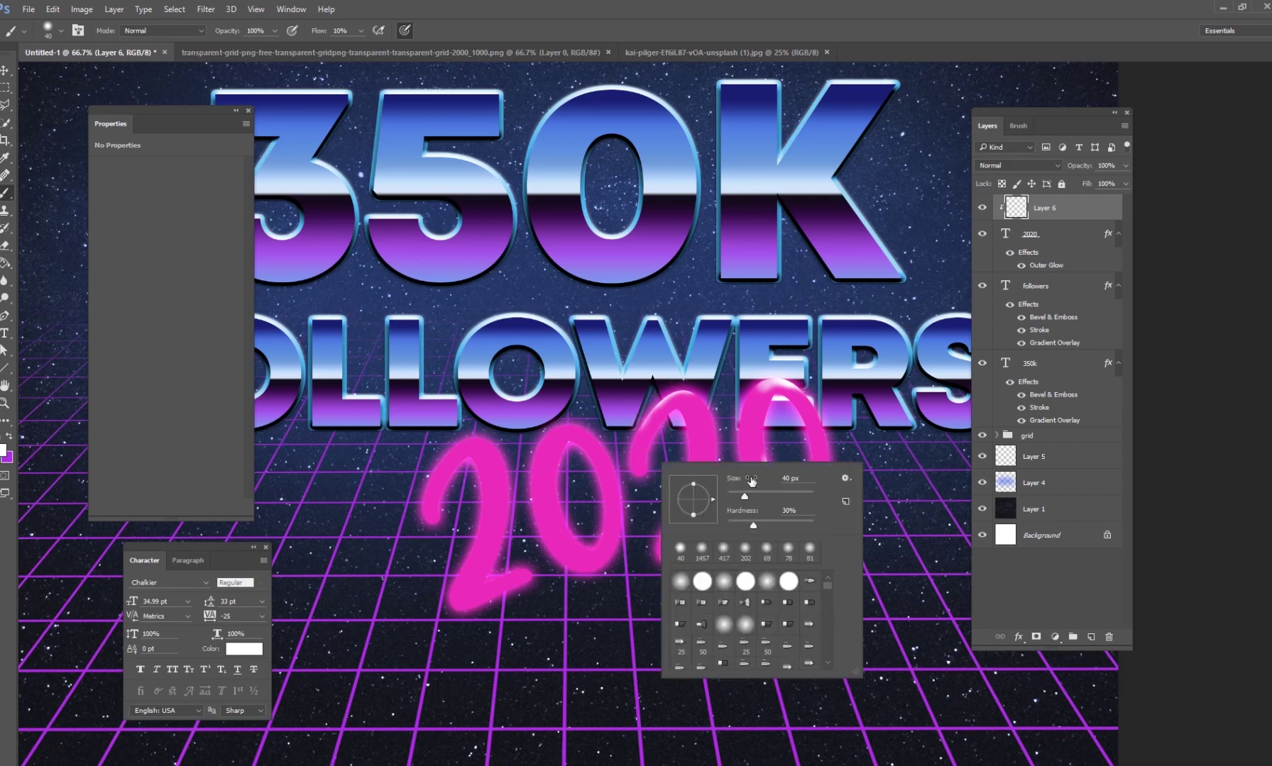
mouse_move(698, 410)
mouse_down()
mouse_move(696, 396)
mouse_move(718, 446)
mouse_move(709, 468)
mouse_up()
mouse_move(668, 525)
mouse_down()
mouse_move(661, 551)
mouse_move(742, 515)
mouse_up()
mouse_move(561, 418)
mouse_down()
mouse_move(594, 437)
mouse_move(579, 547)
mouse_move(582, 538)
mouse_up()
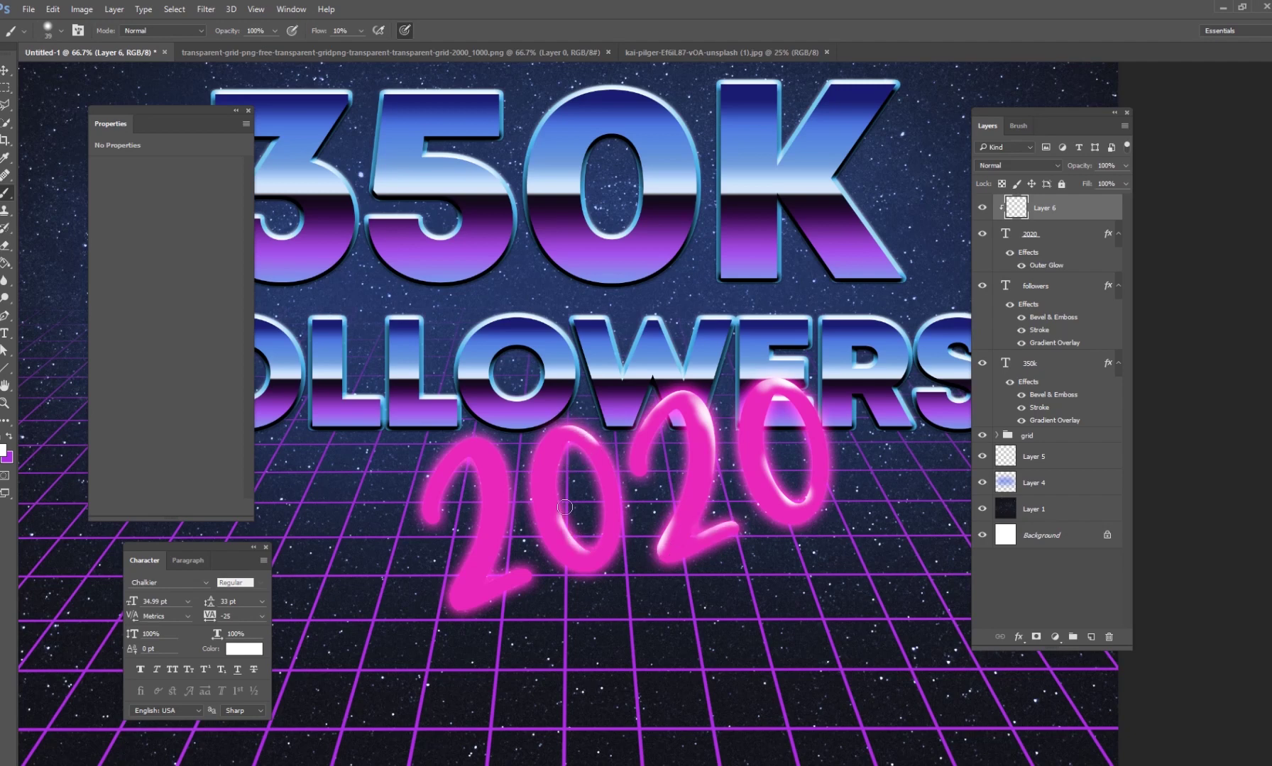
mouse_move(463, 449)
mouse_down()
mouse_move(512, 466)
mouse_move(437, 475)
mouse_up()
mouse_move(448, 590)
mouse_down()
mouse_move(460, 560)
mouse_move(456, 591)
mouse_move(520, 567)
mouse_up()
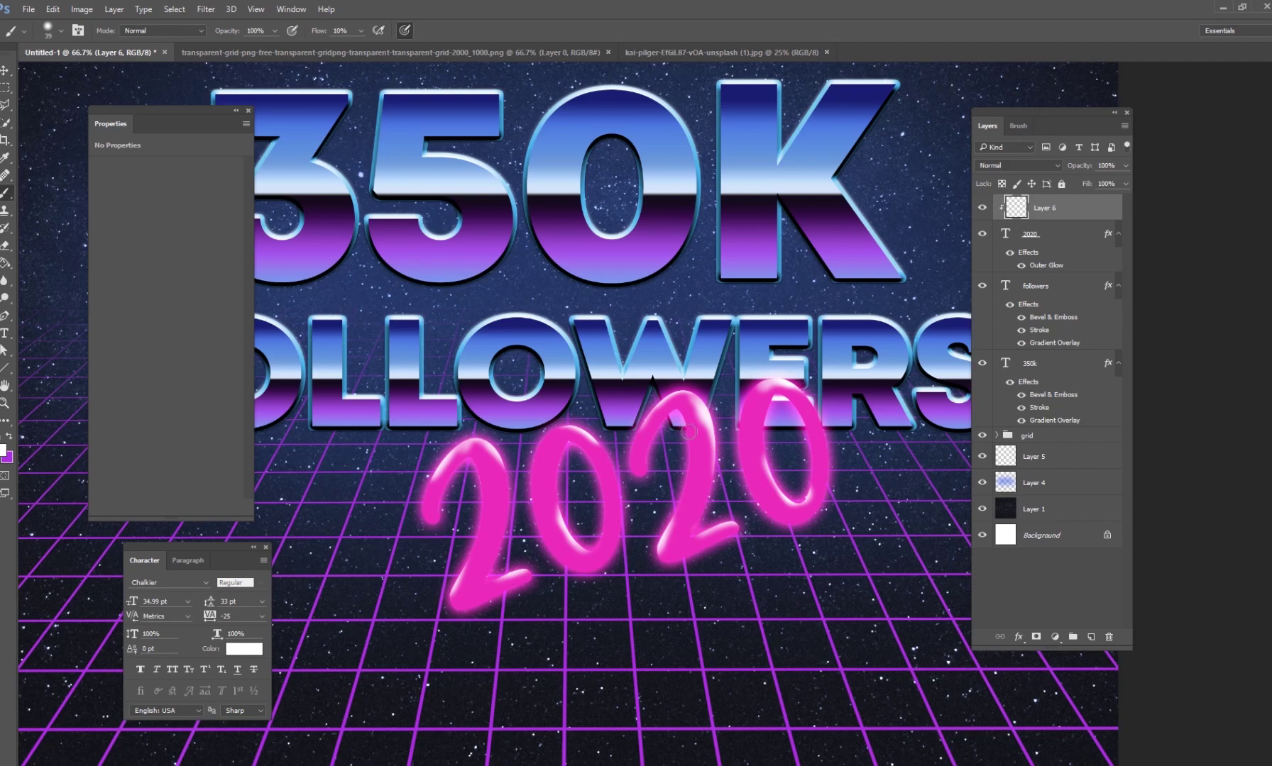
mouse_move(687, 396)
mouse_down()
mouse_move(708, 406)
mouse_move(693, 397)
mouse_up()
drag(636, 443, 633, 471)
key(ctrl+minus)
key(ctrl+minus)
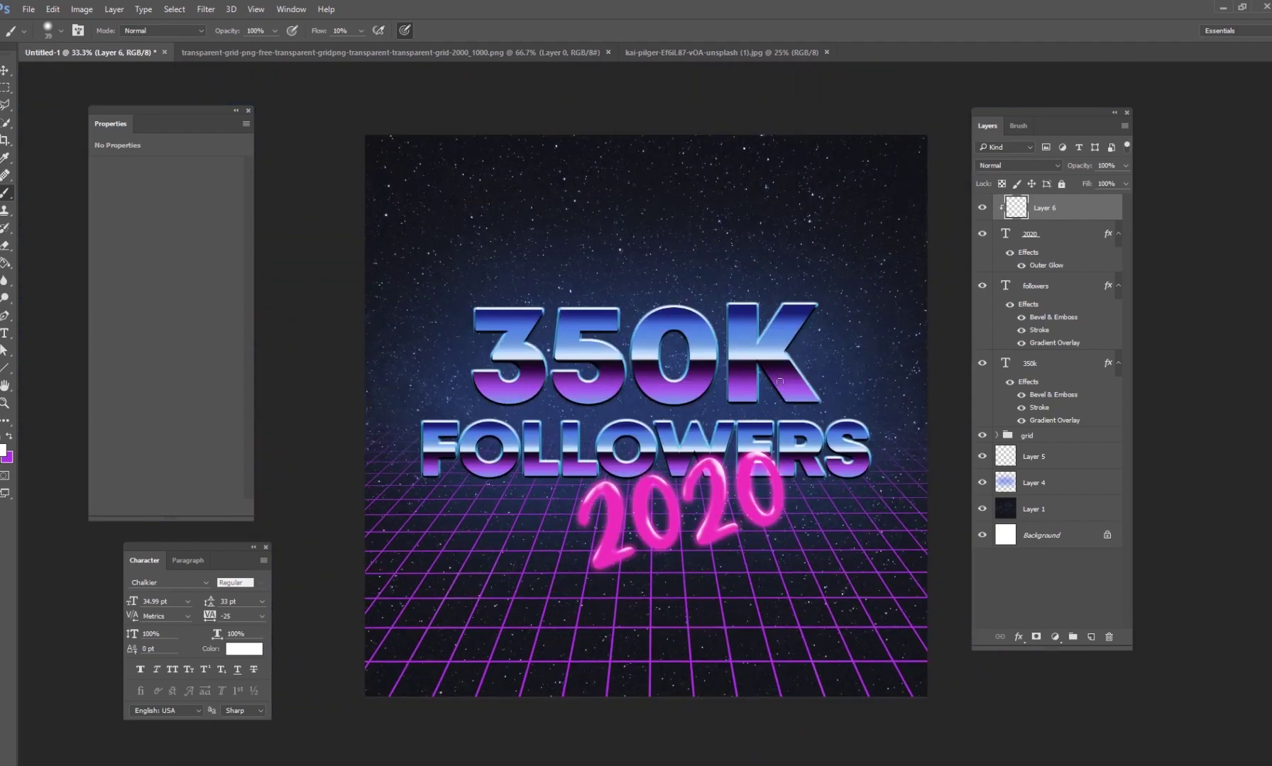
Add a Gradient Map adjustment layer above all layers using the dark purple to light pink gradient preset.
click(1055, 637)
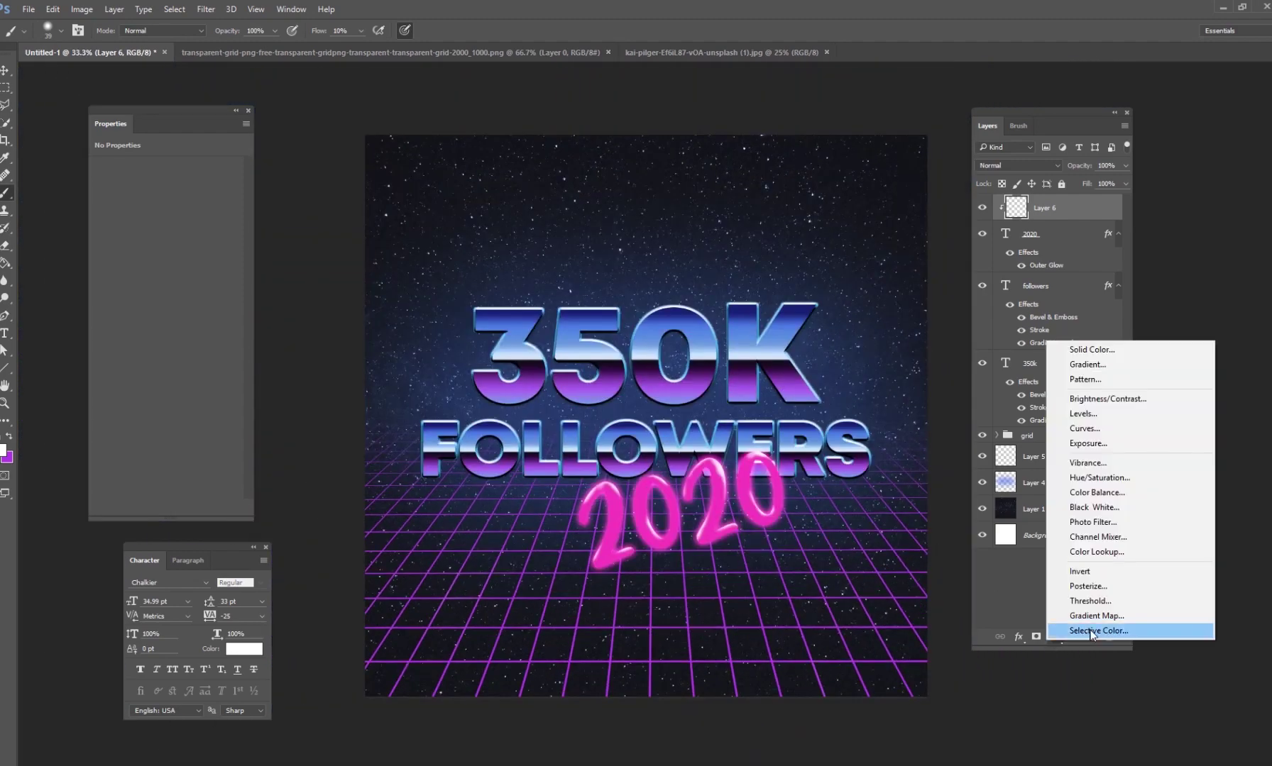
click(1041, 596)
click(1056, 637)
click(1098, 612)
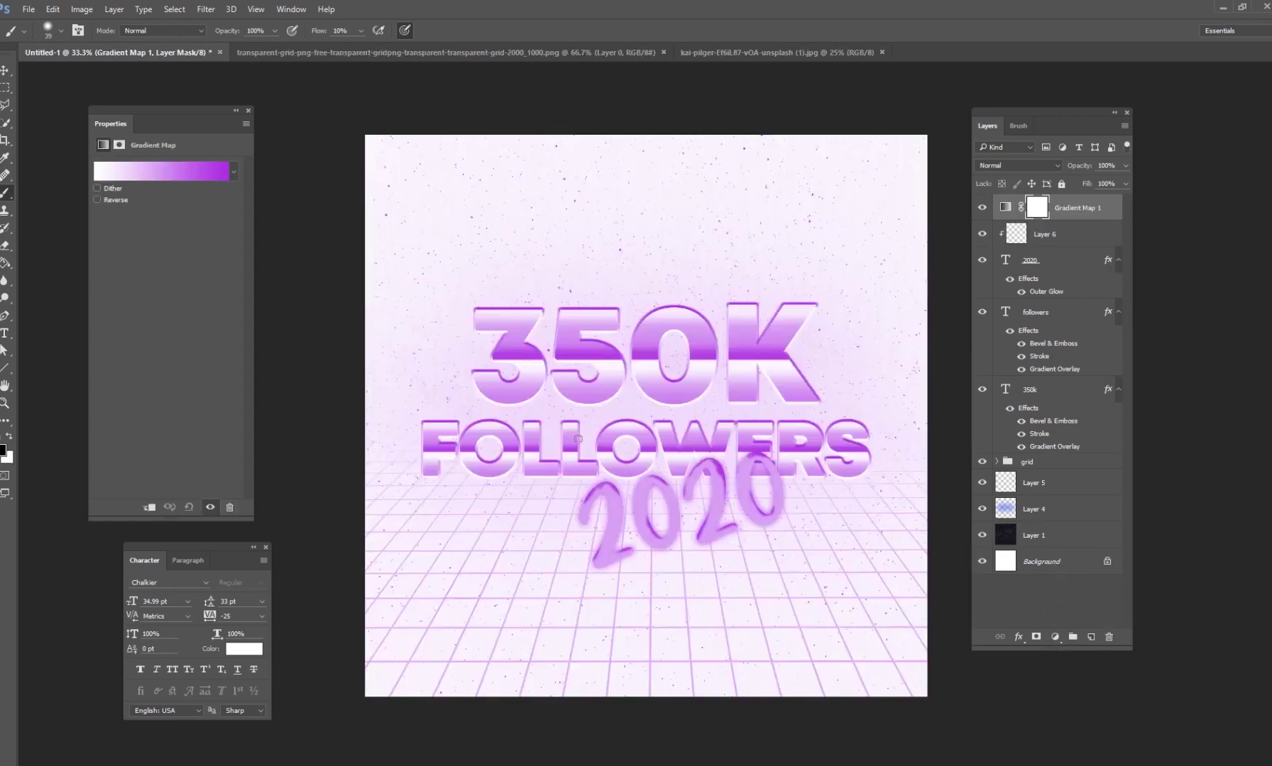
click(233, 171)
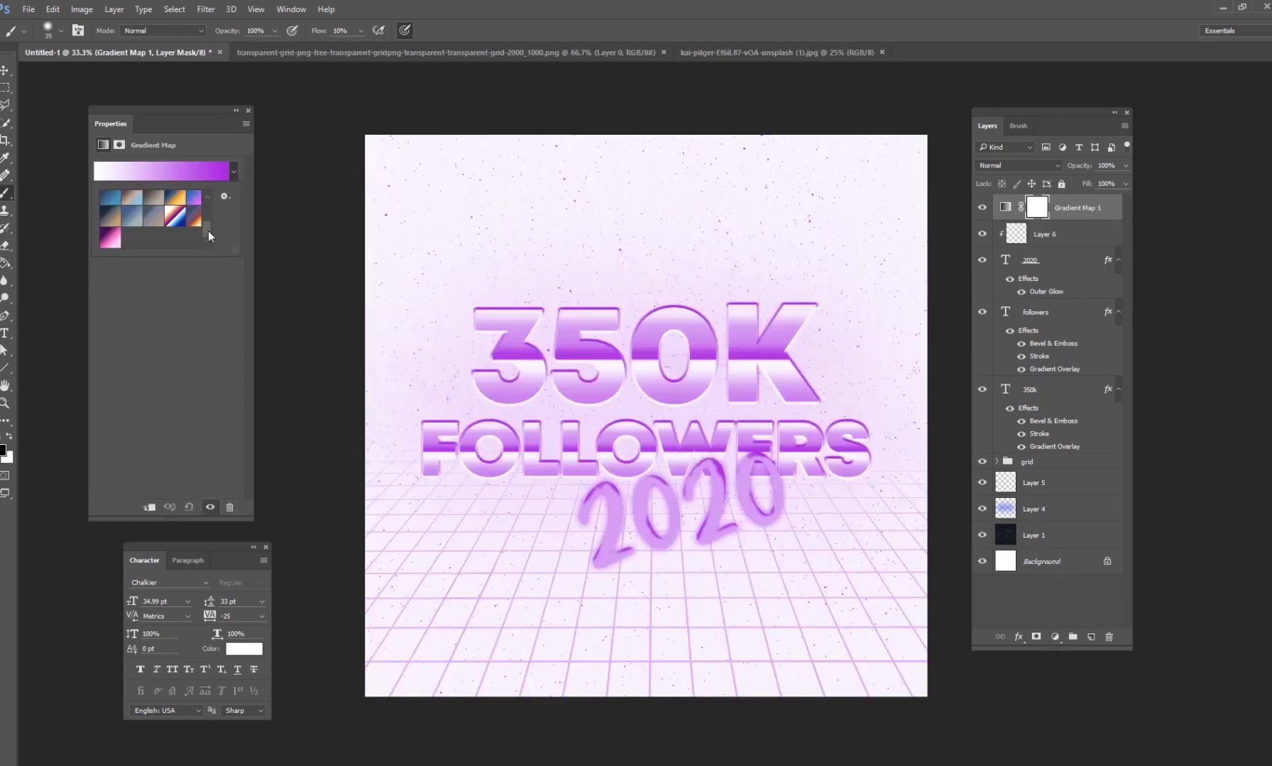
click(110, 239)
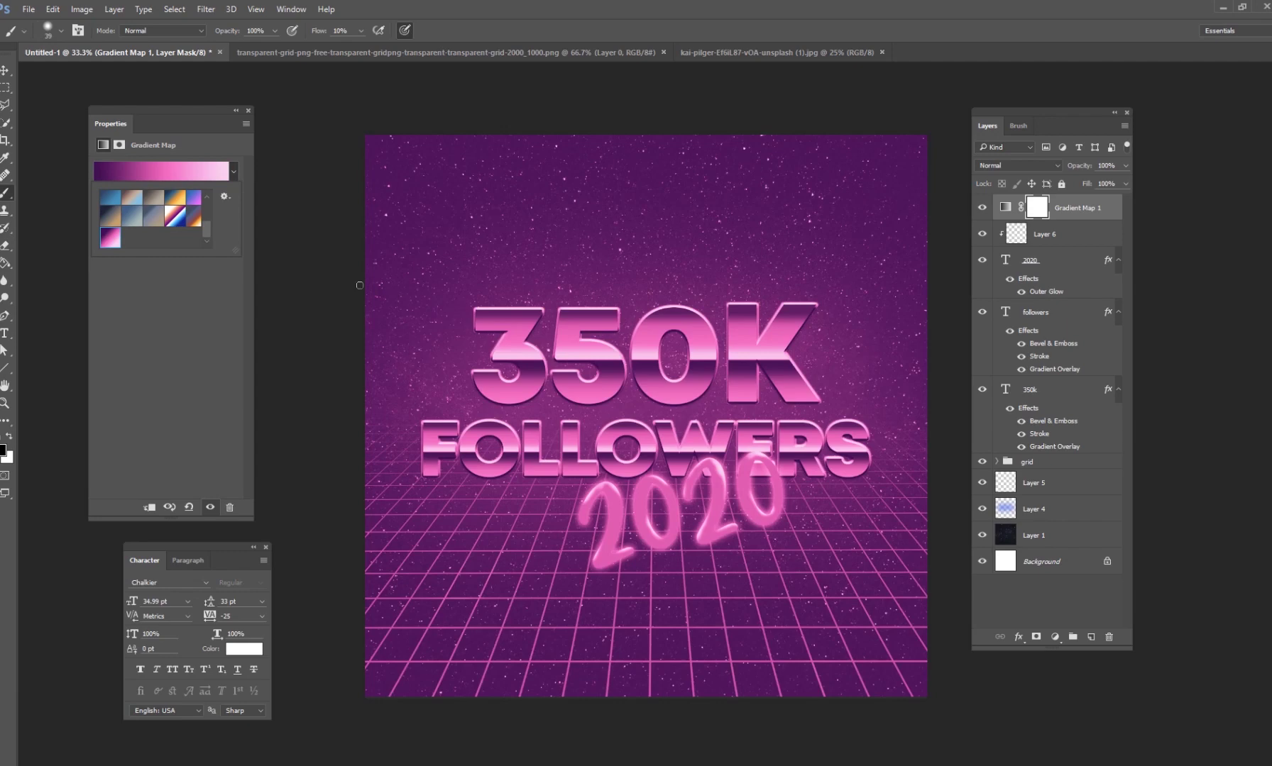
click(169, 171)
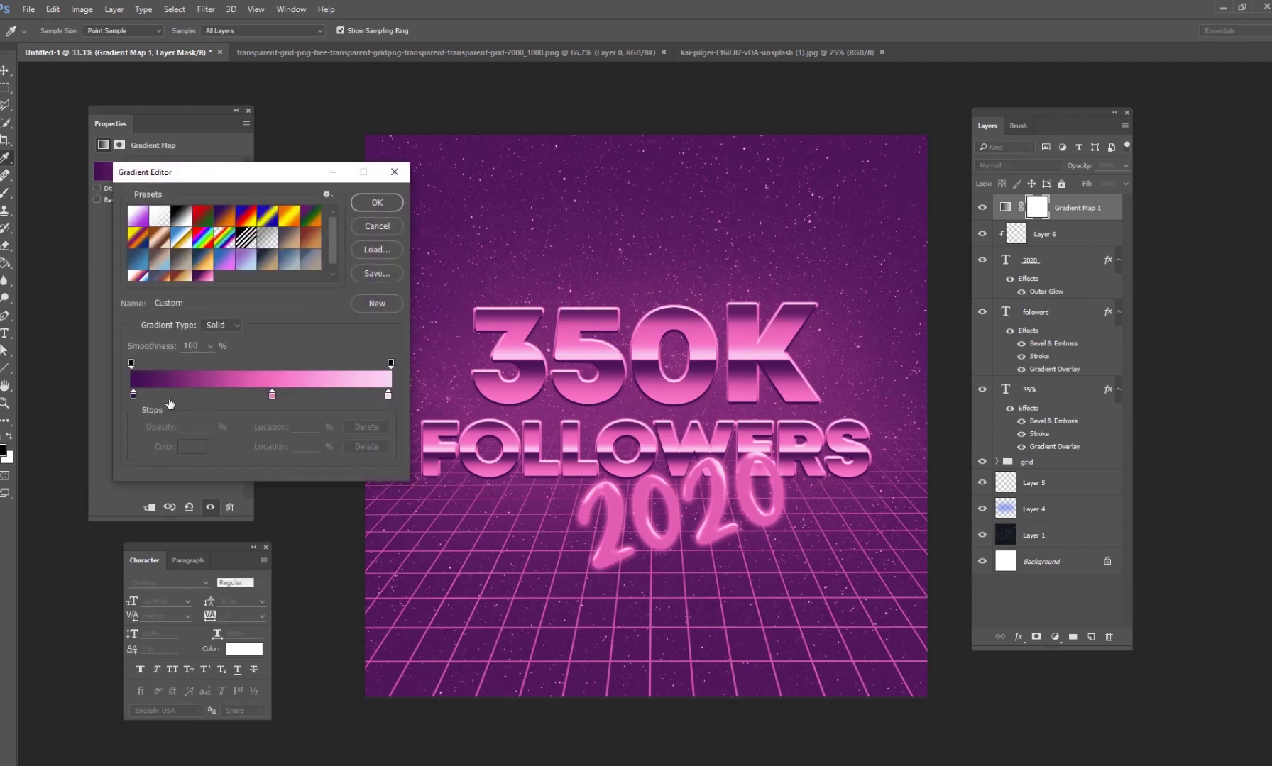
click(376, 202)
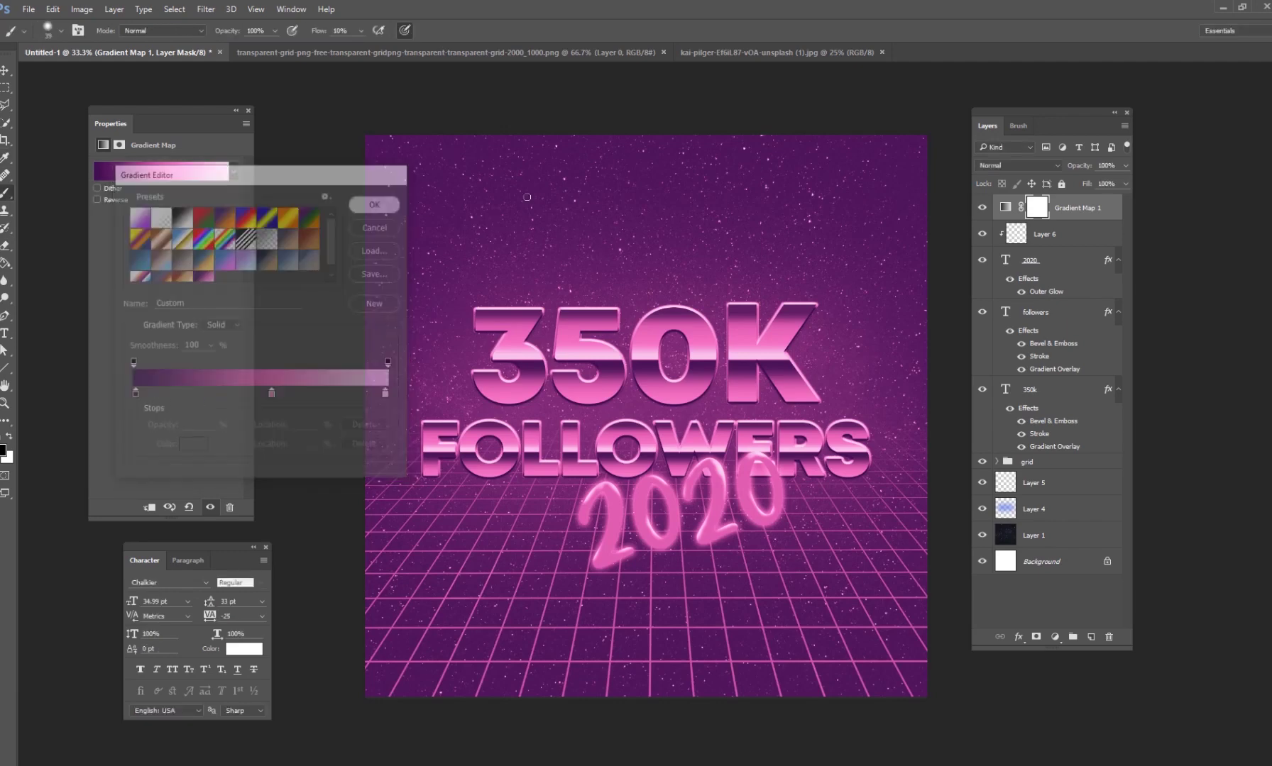
Set the Gradient Map layer's blend mode to Overlay and compare the artwork with and without it.
click(1024, 165)
click(1011, 291)
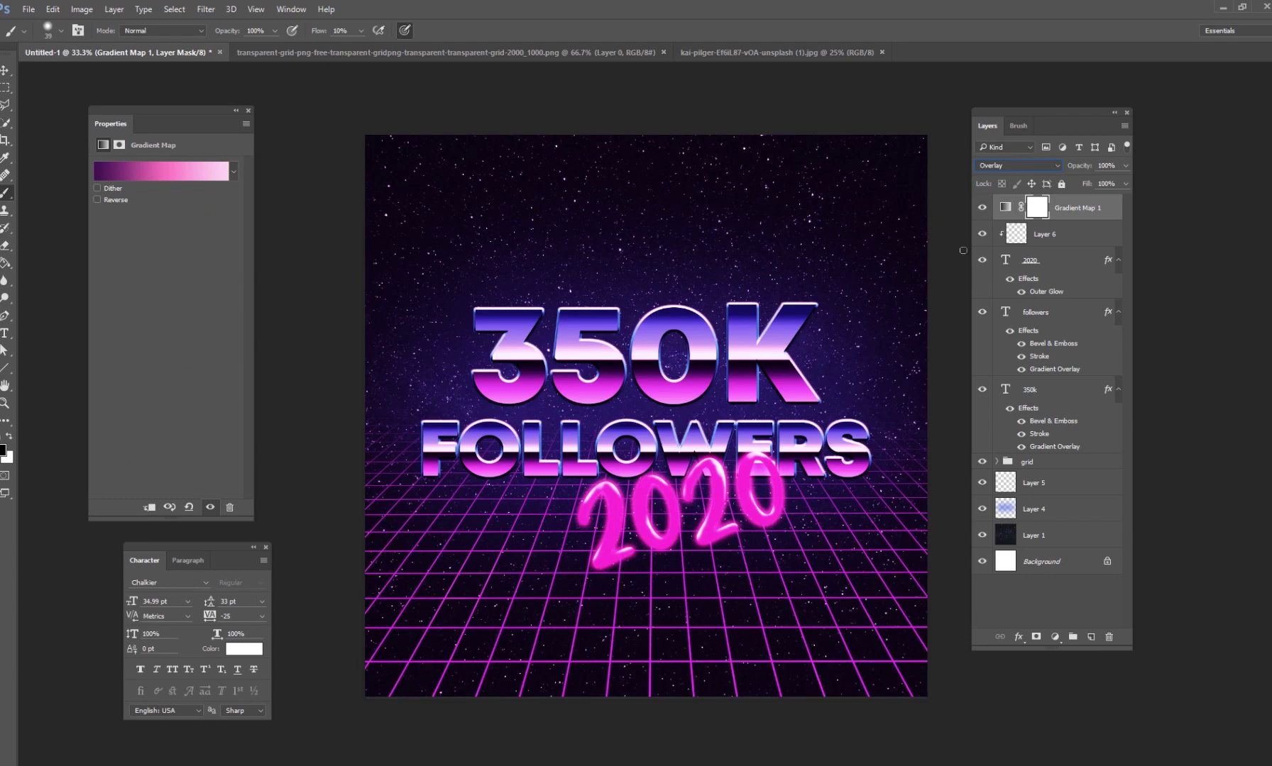
click(982, 207)
click(982, 207)
Shift the 2020 text and its highlight layer together slightly to the right and scale them to about 94.5%.
click(9, 71)
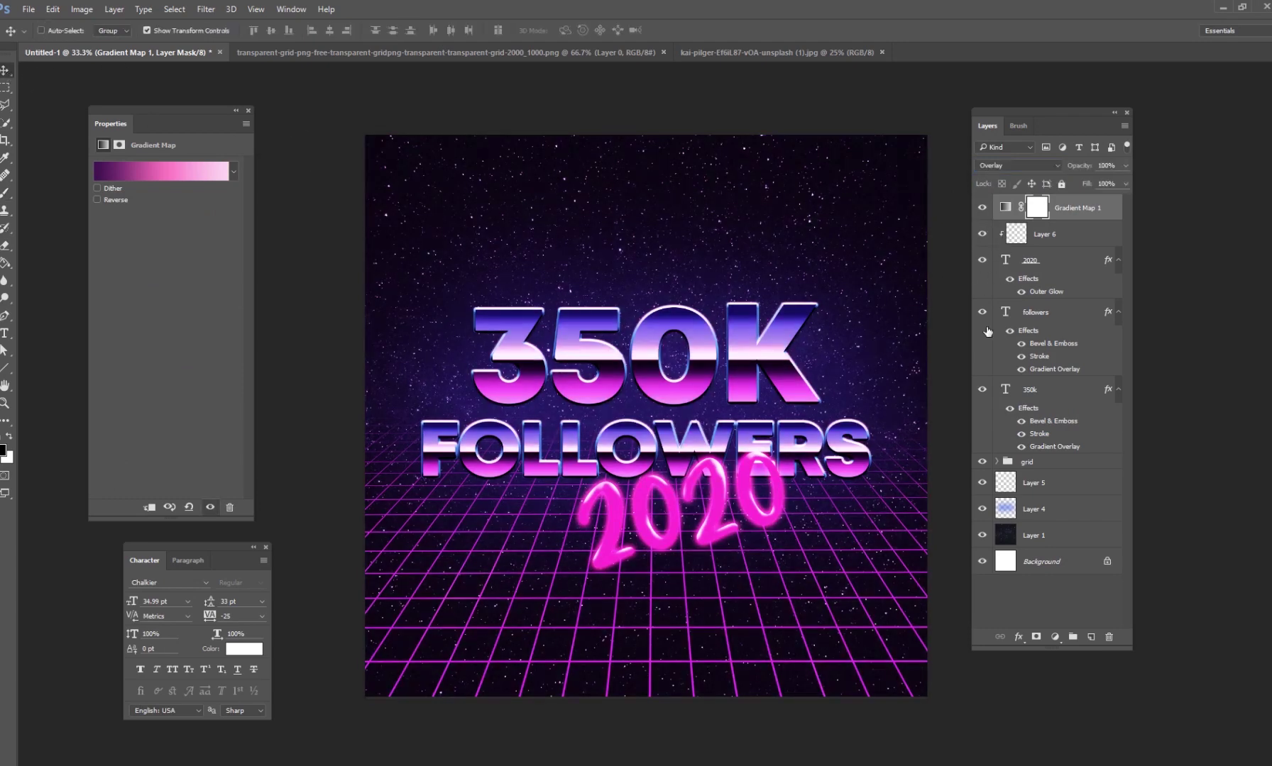
click(1060, 264)
shift+click(1058, 237)
drag(761, 515, 789, 515)
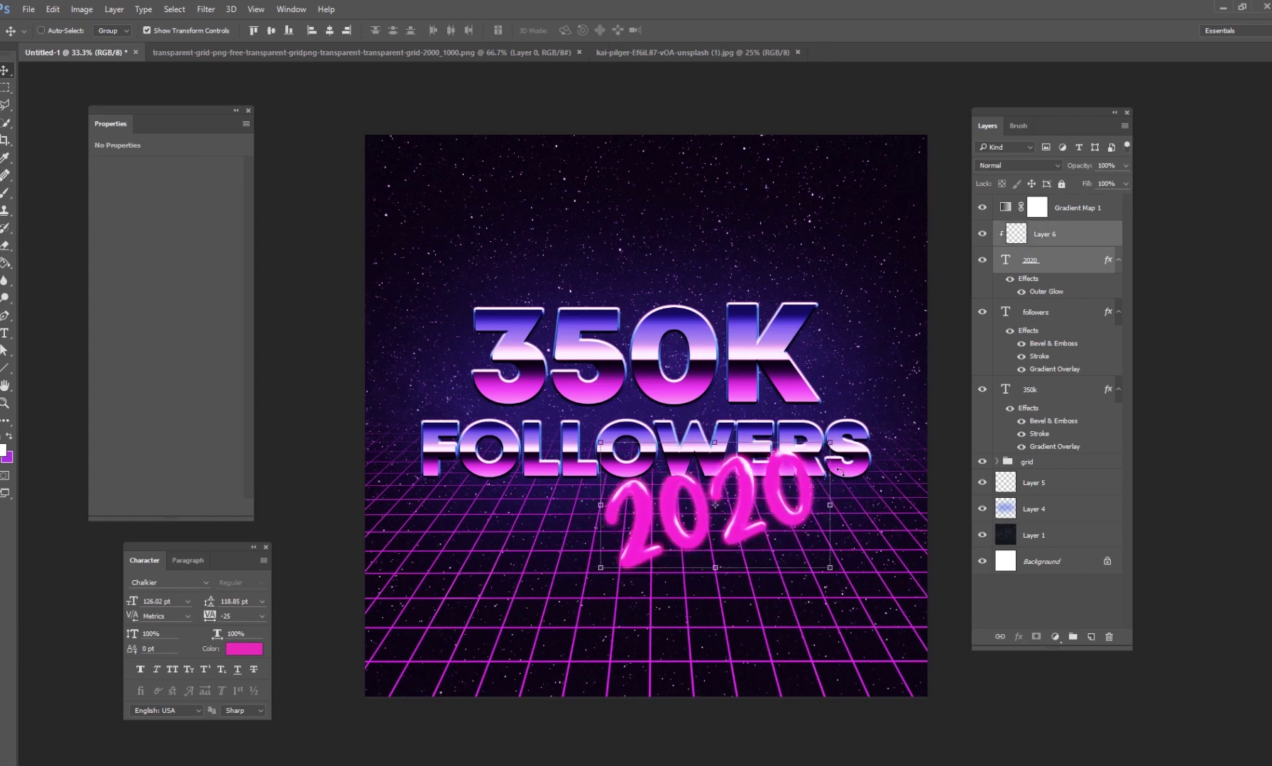
drag(830, 442, 796, 468)
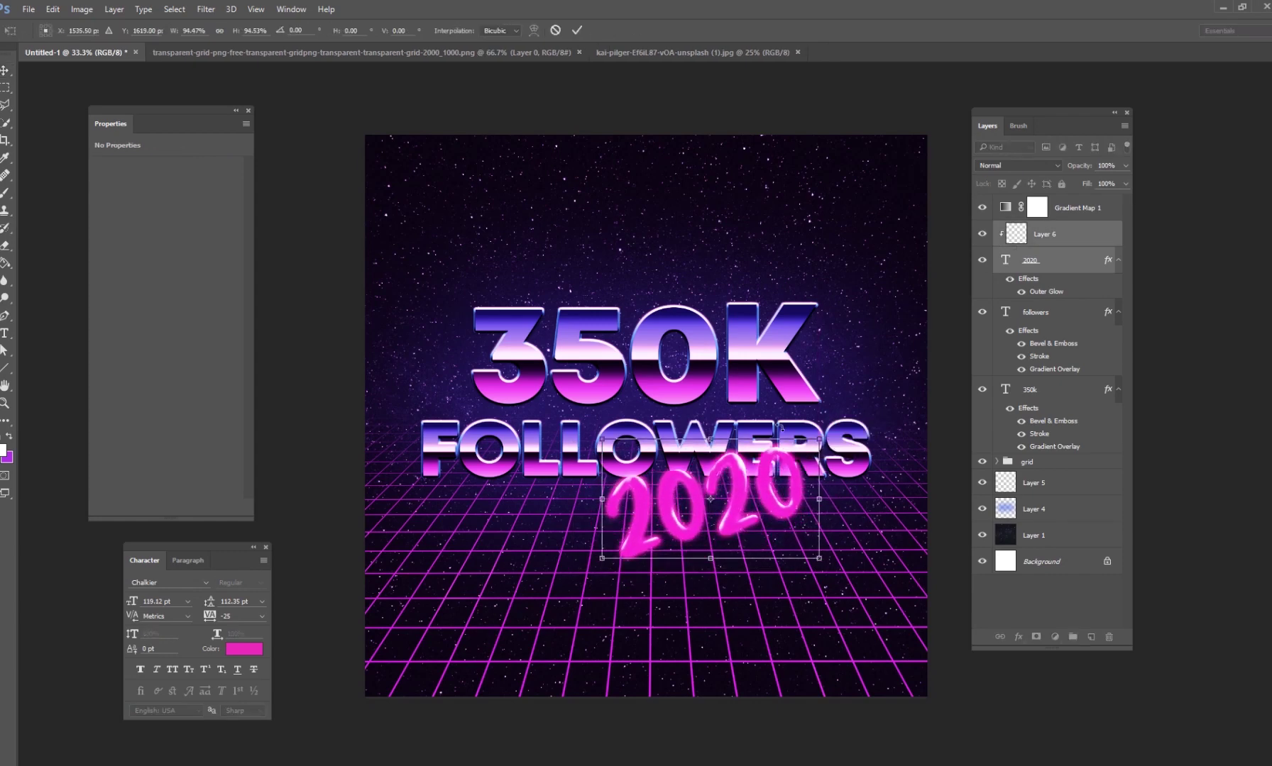
click(576, 30)
Try the steel blue to grey-green preset on the Gradient Map and compare the artwork with the layer hidden and shown.
click(1065, 207)
click(984, 208)
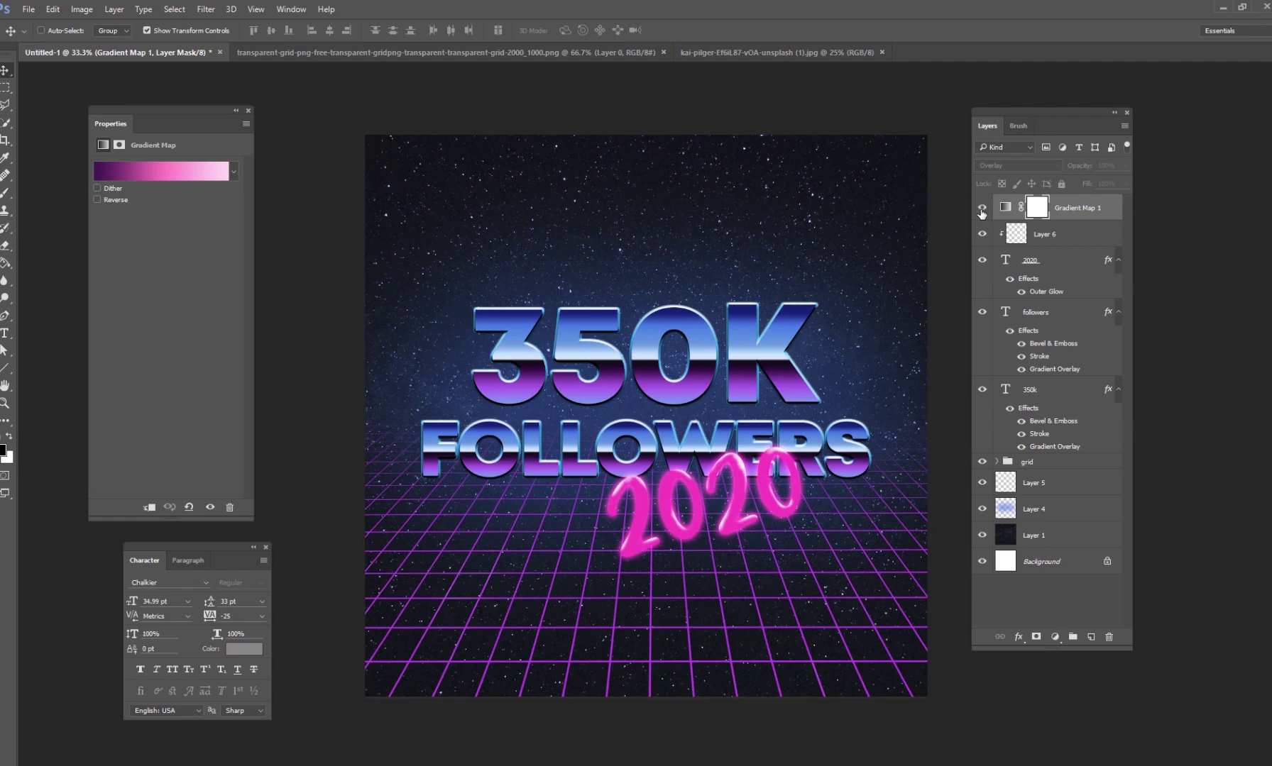
click(983, 208)
click(234, 172)
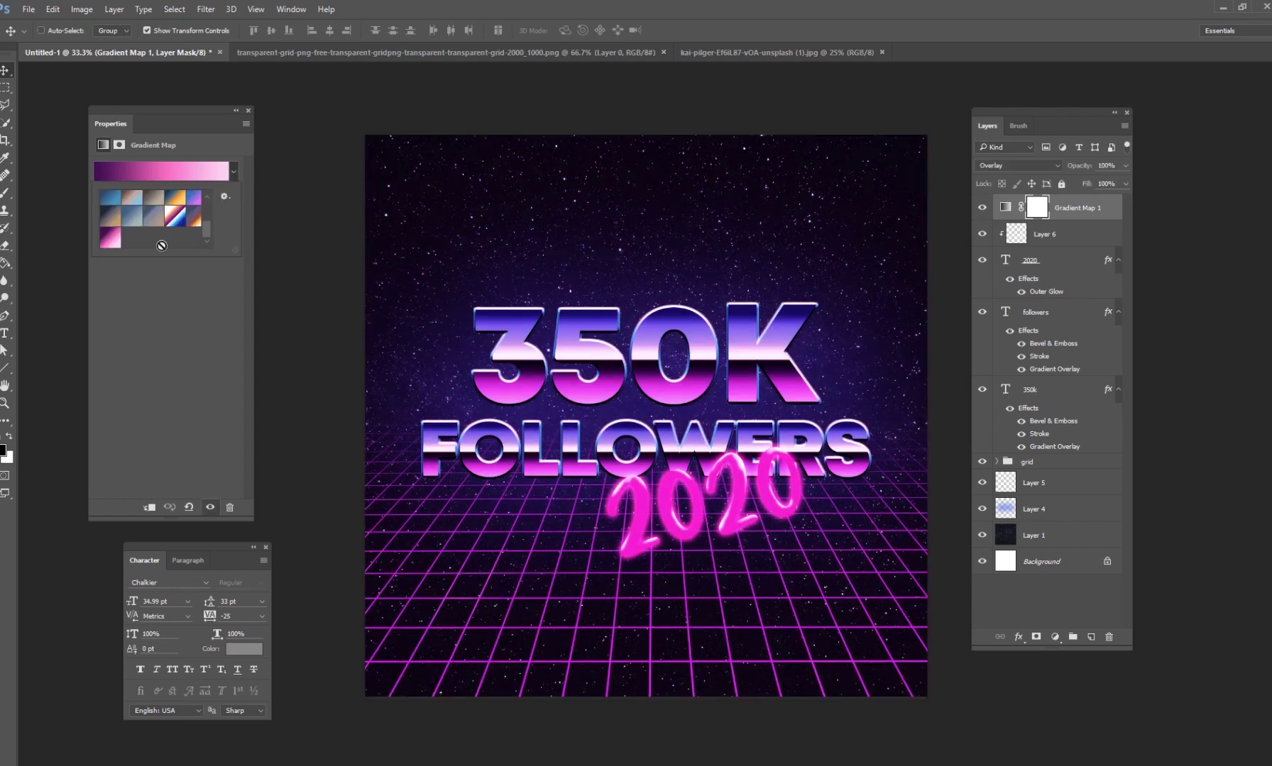
click(122, 216)
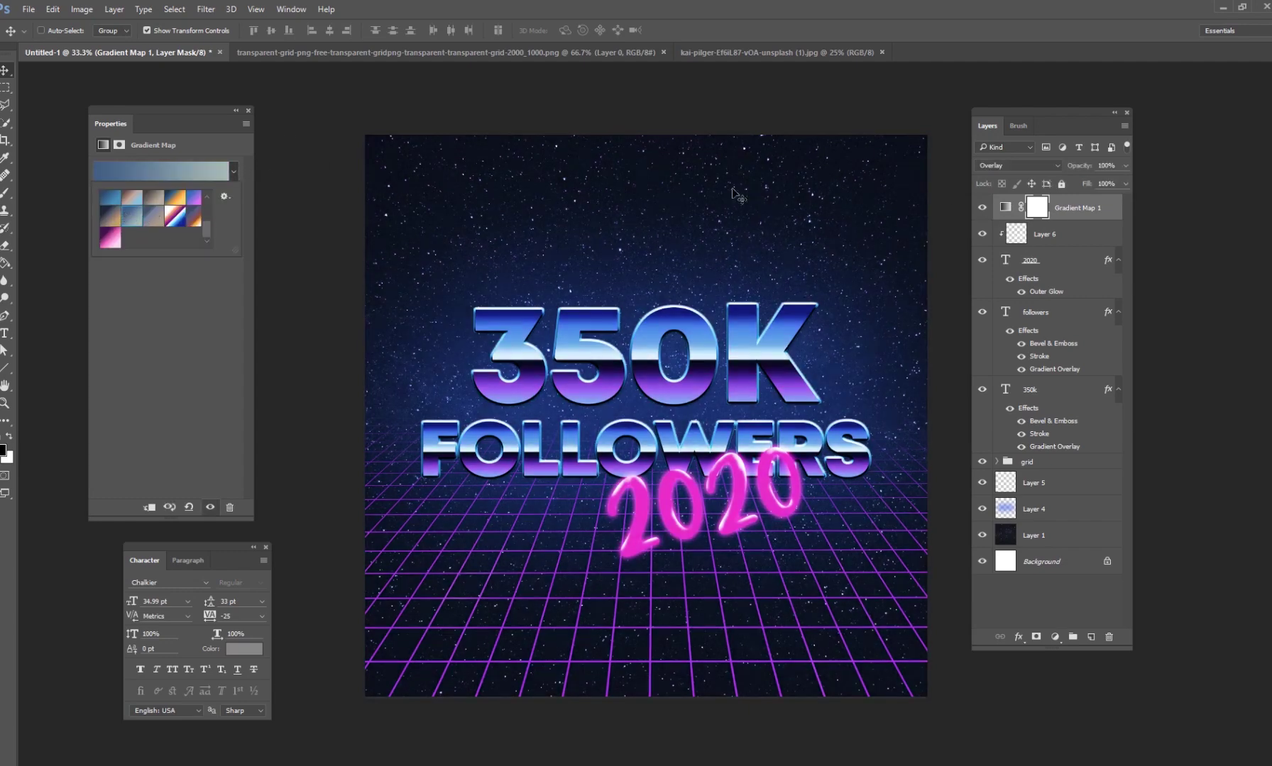
click(981, 210)
click(981, 209)
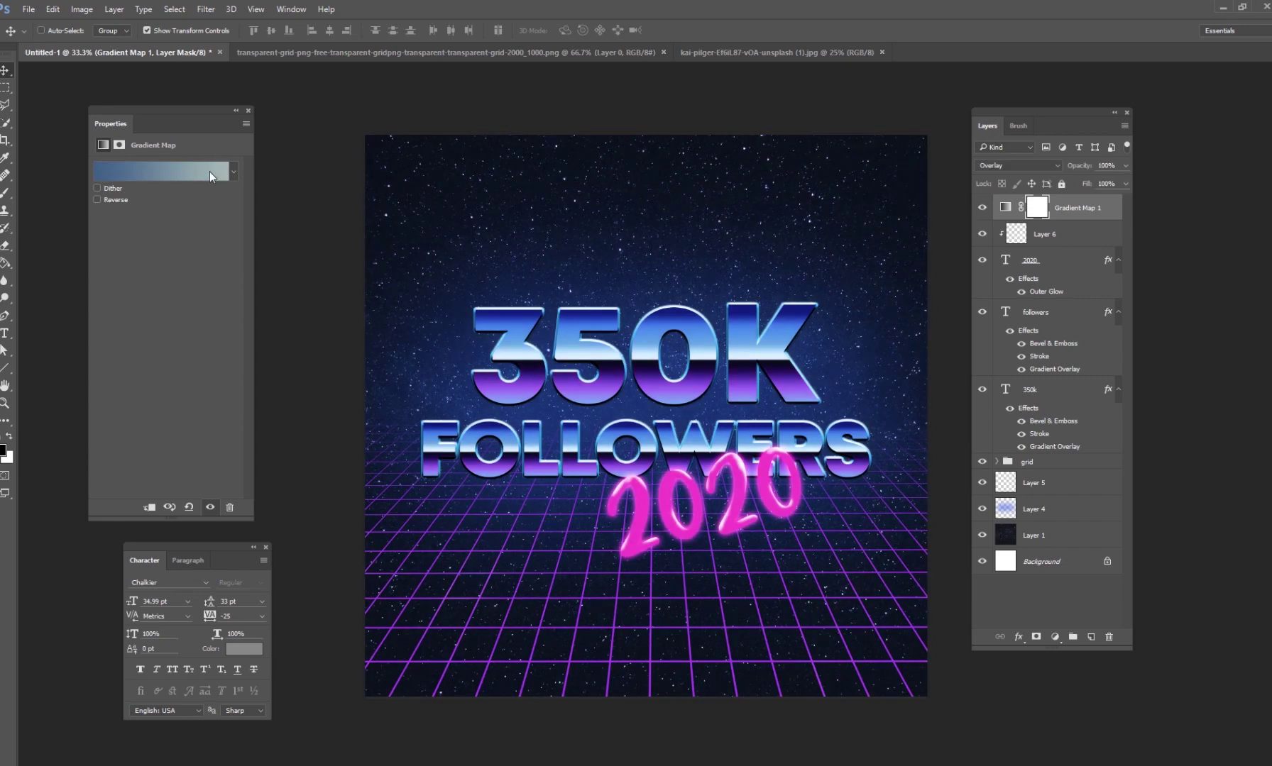
Apply the dark blue to blue preset to the Gradient Map and recolour its right end stop to light sky blue.
click(210, 171)
click(269, 264)
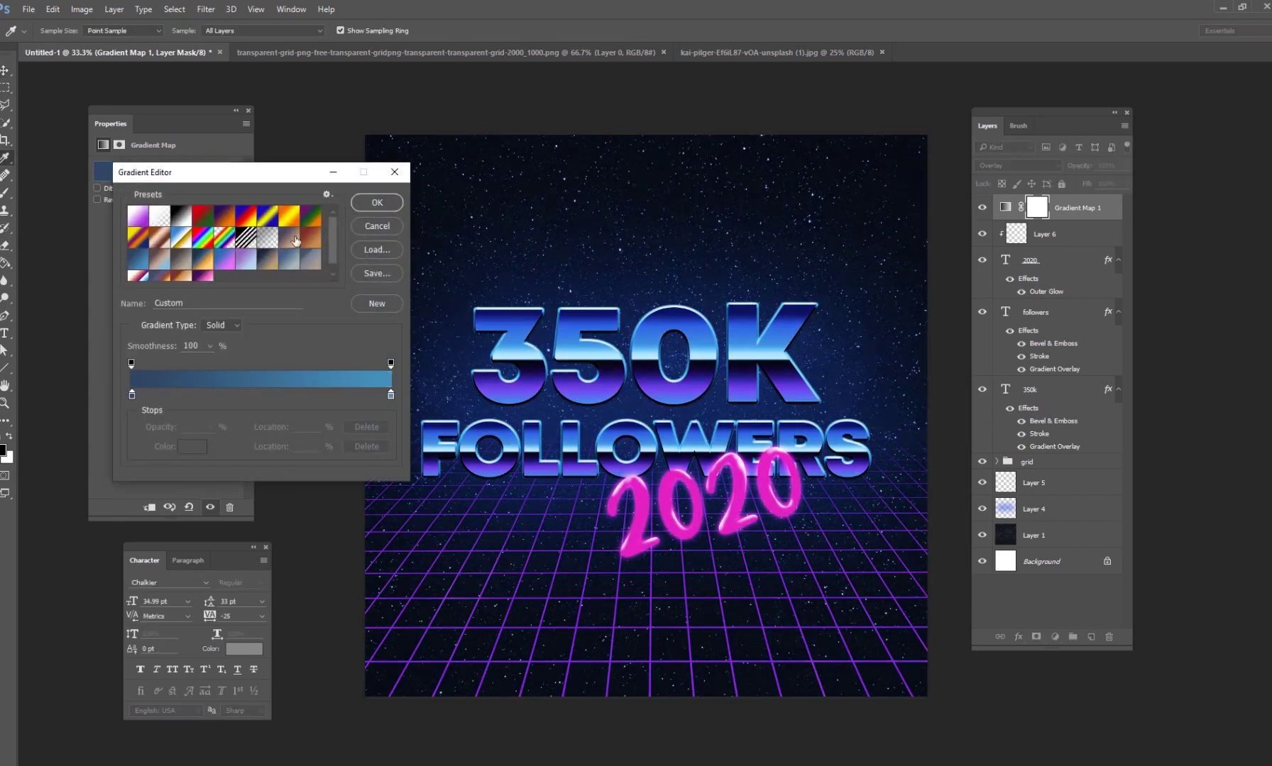
click(391, 395)
click(190, 449)
drag(307, 466, 307, 475)
click(210, 406)
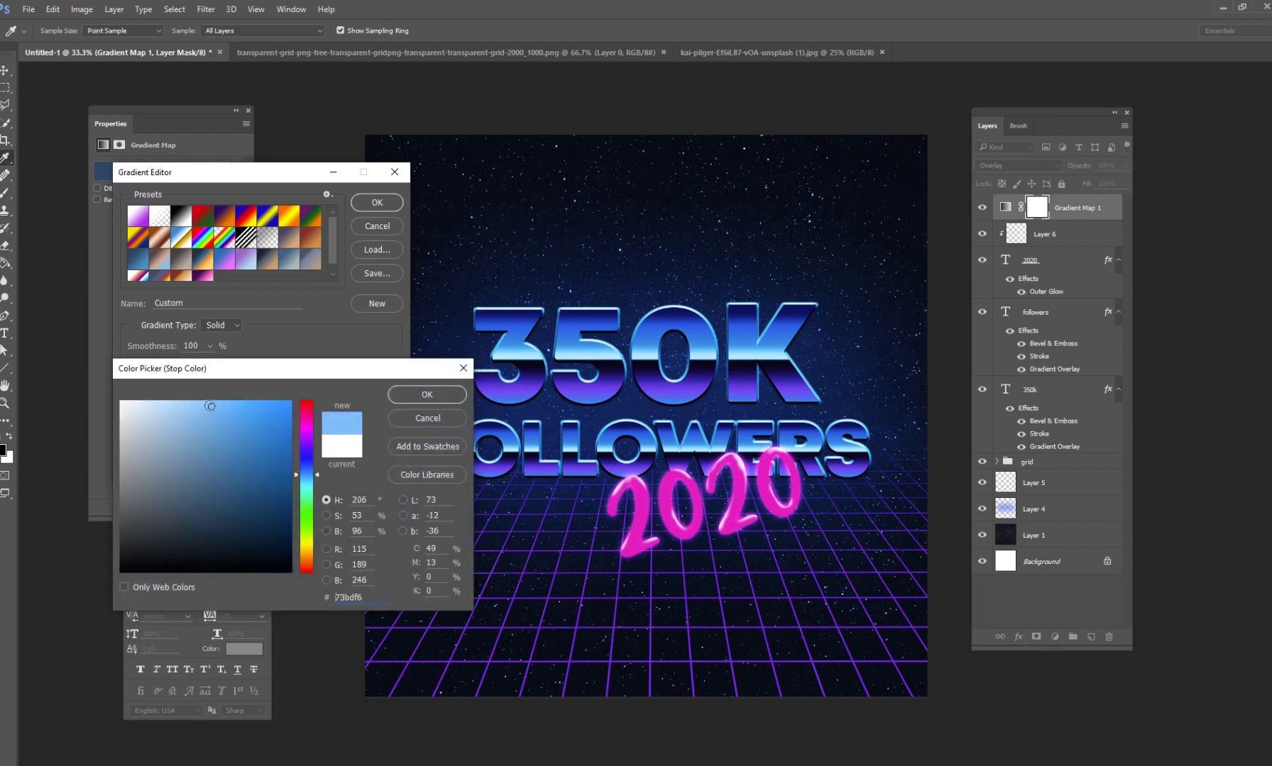
drag(210, 406, 207, 405)
click(401, 395)
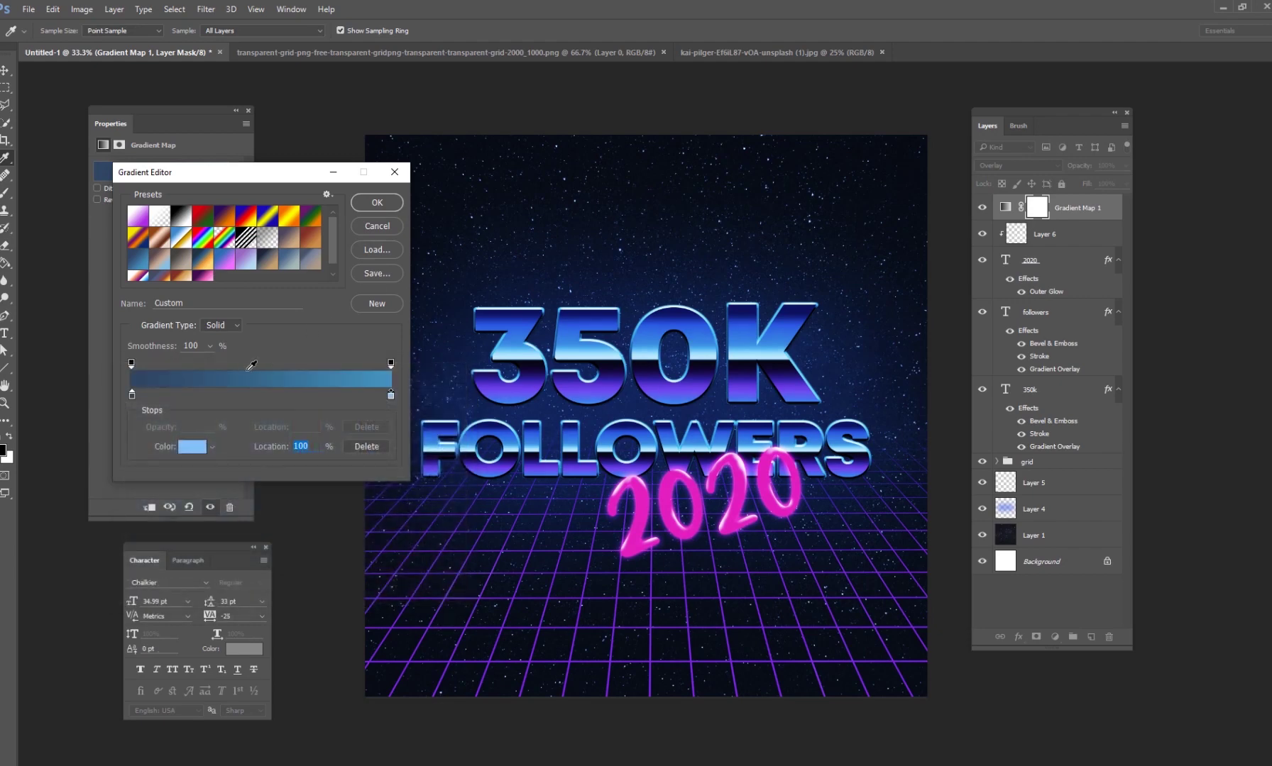
click(389, 396)
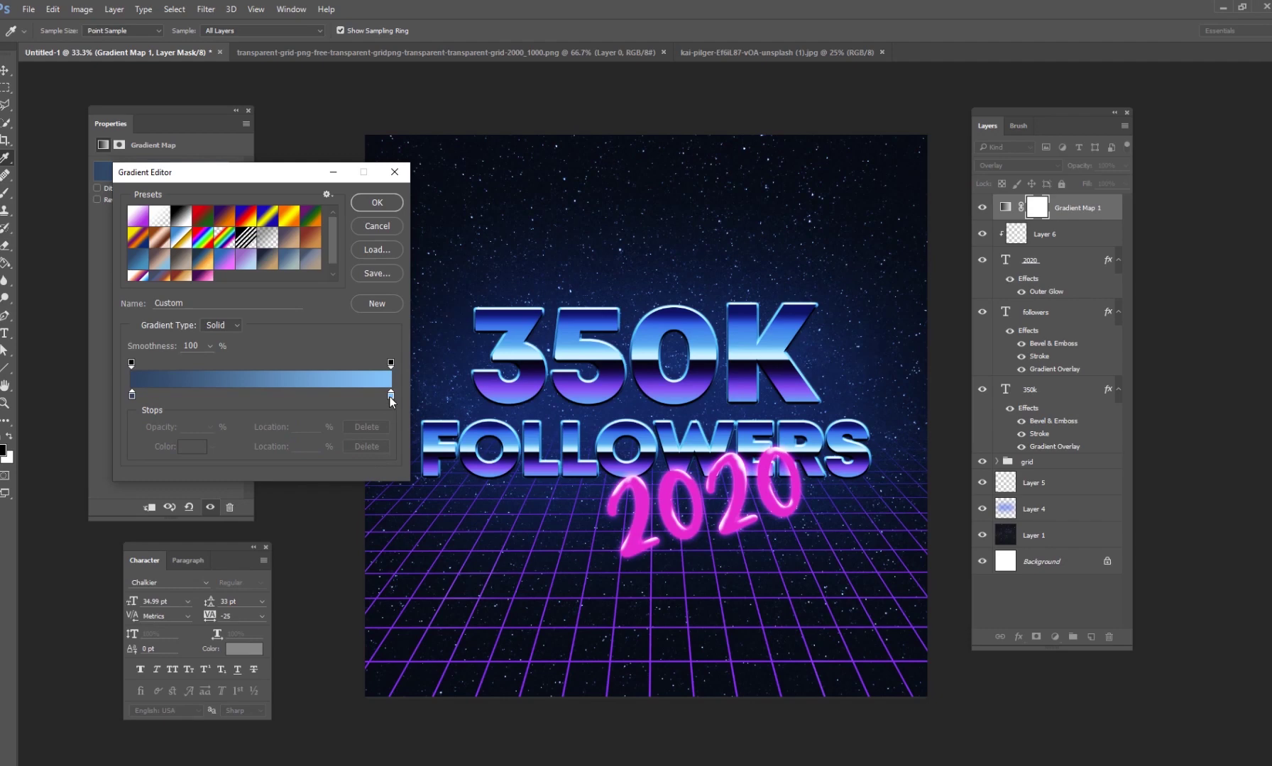
click(377, 202)
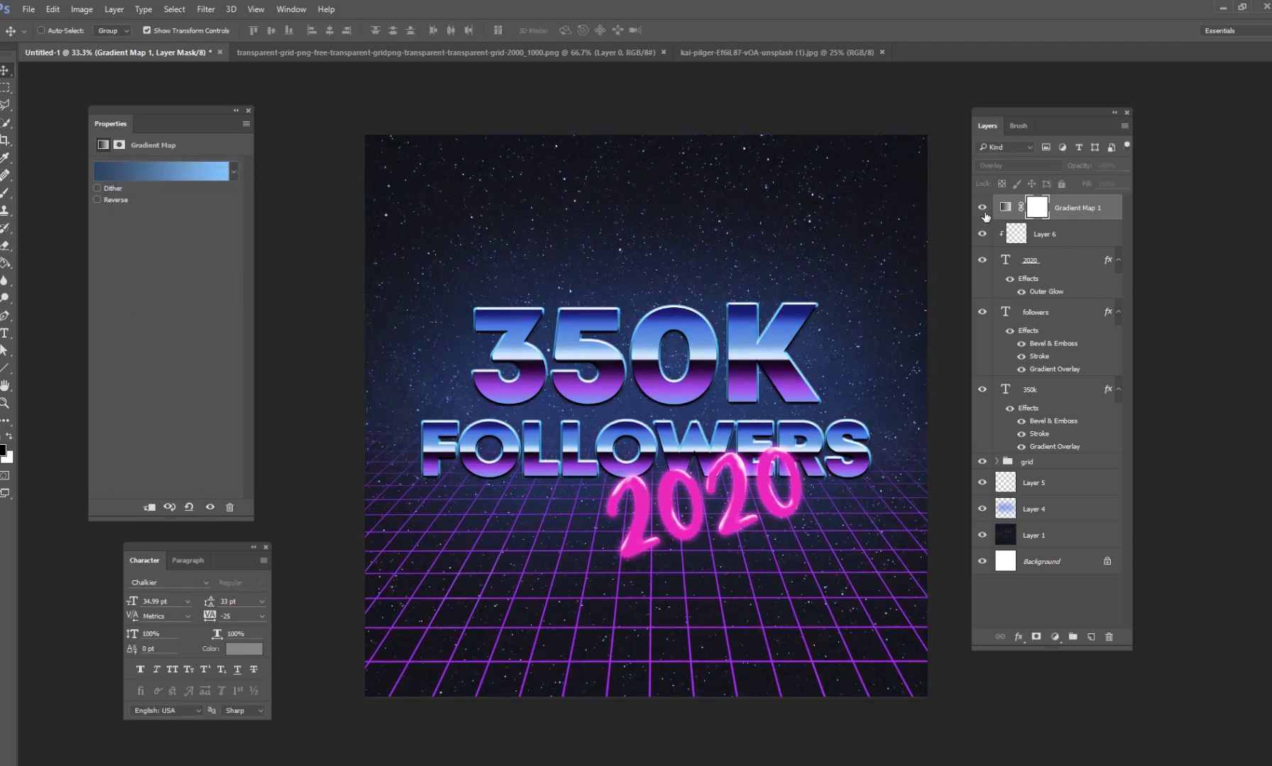
Reduce the Gradient Map layer's opacity to about 65% and select the Background layer.
click(1124, 166)
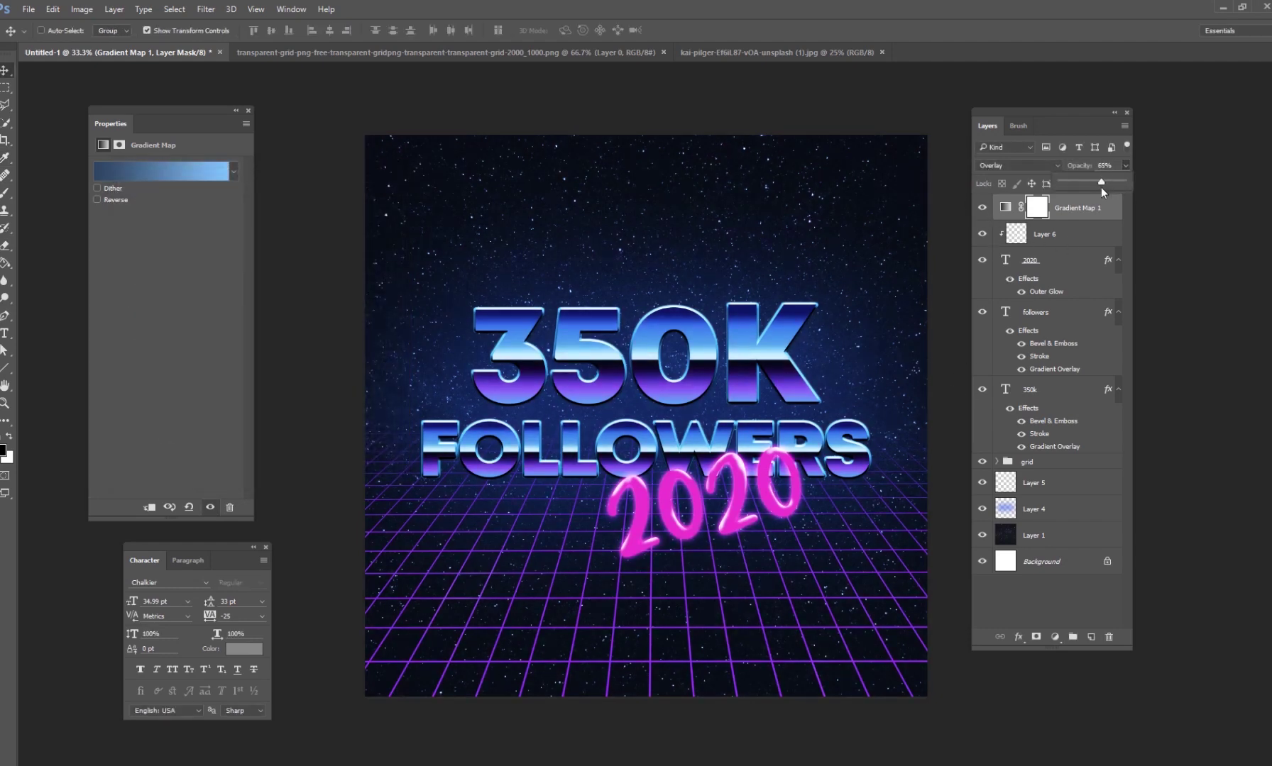
click(1058, 556)
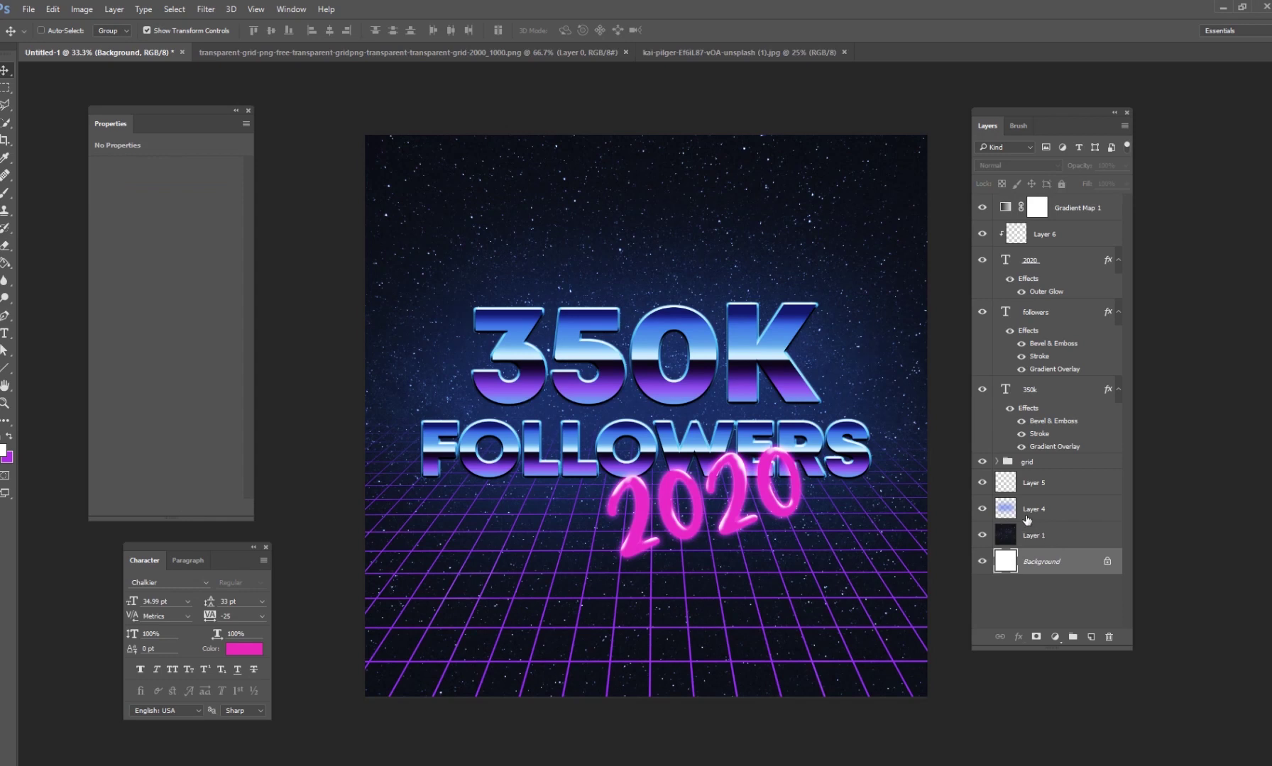